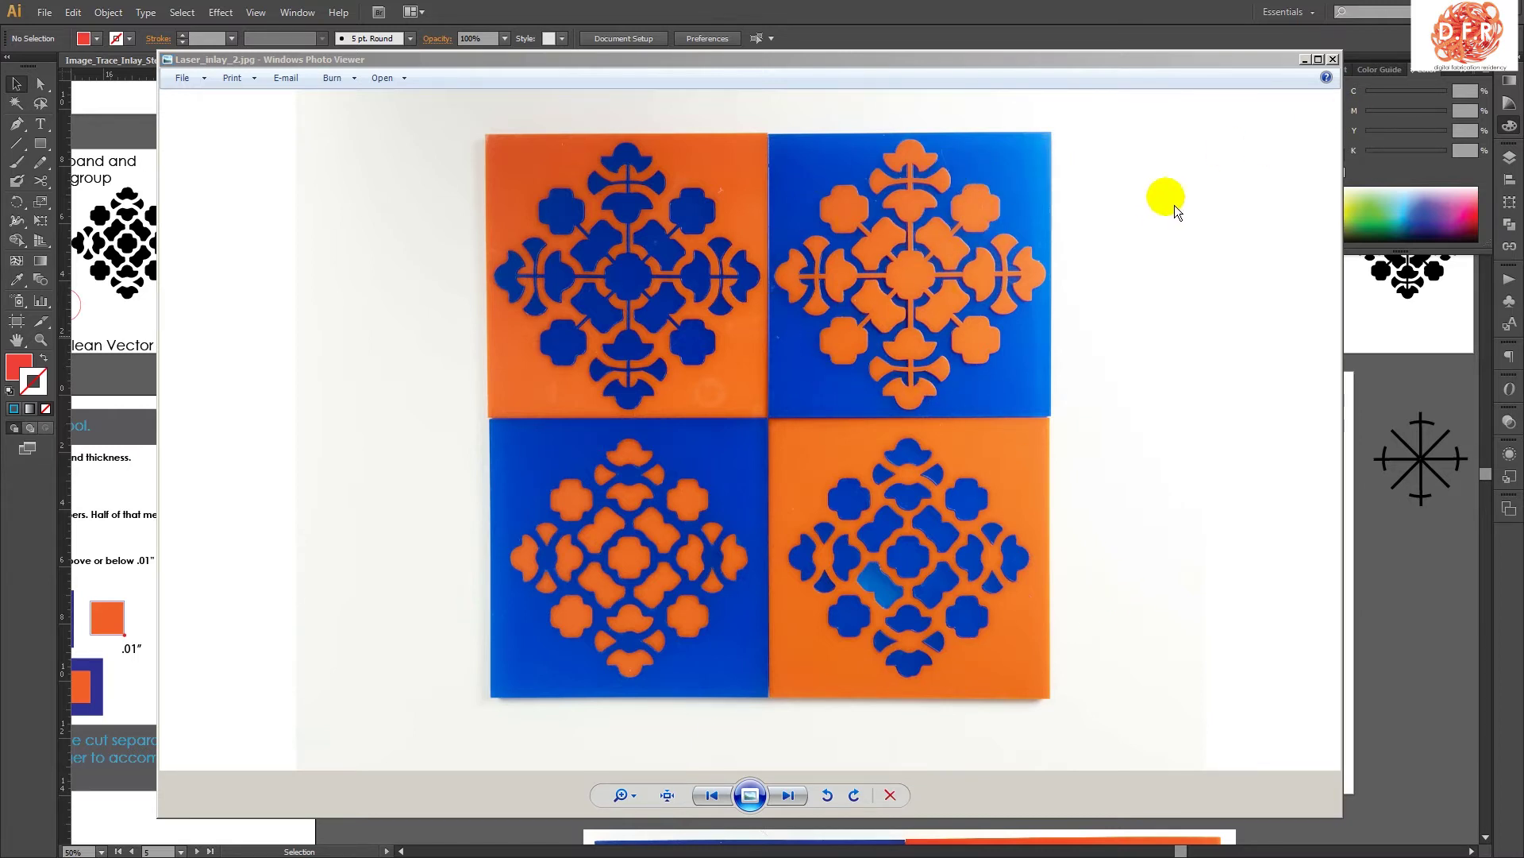
- Close the laser inlay photo and review the written instructions for the Inlay and Stencil image tracing method
click(1336, 60)
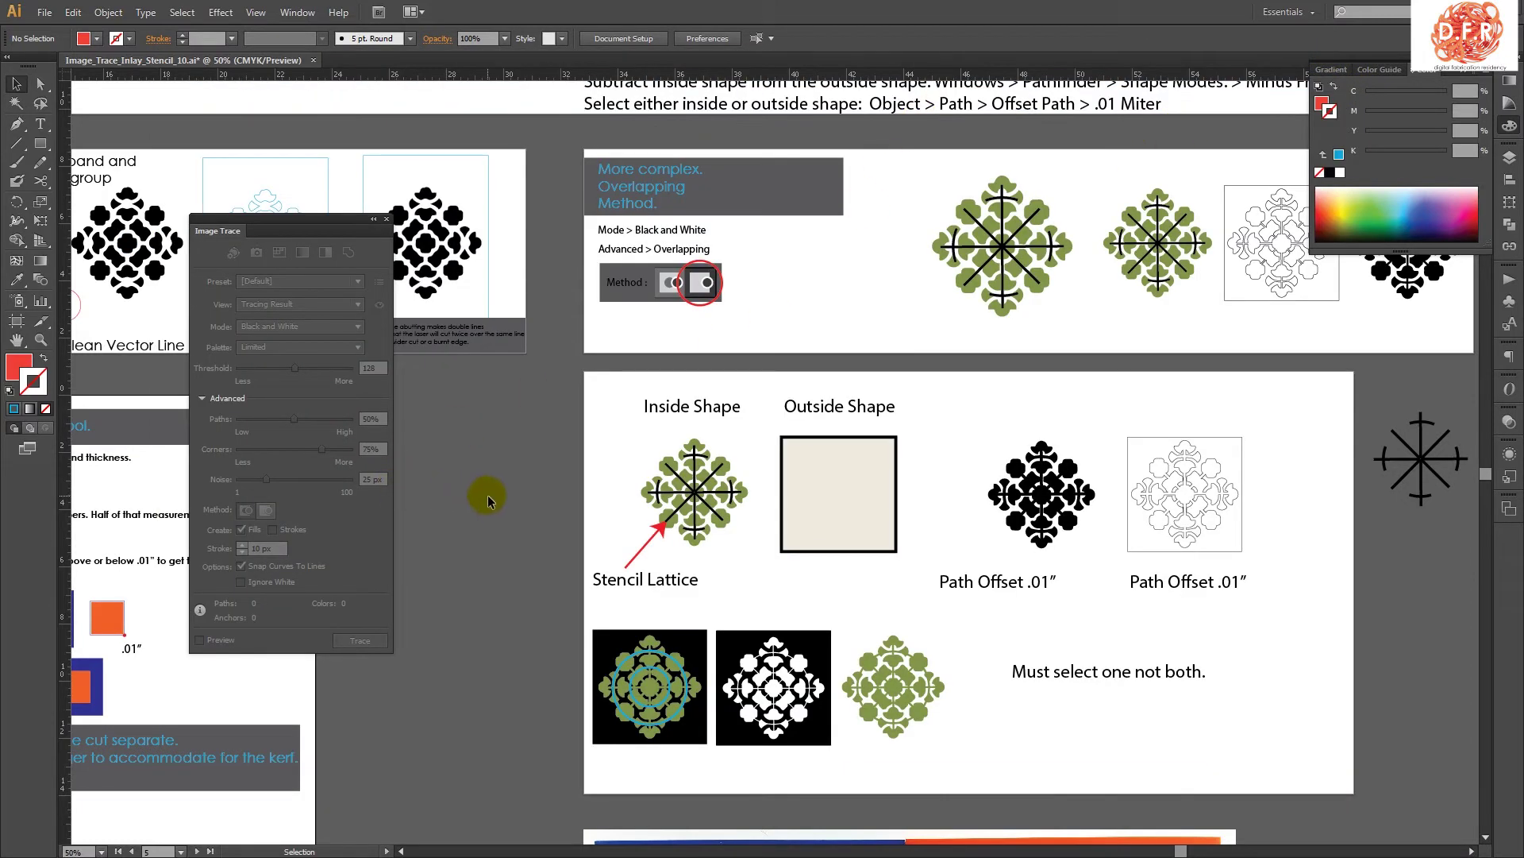
scroll(502, 482, down, 1)
scroll(511, 464, down, 1)
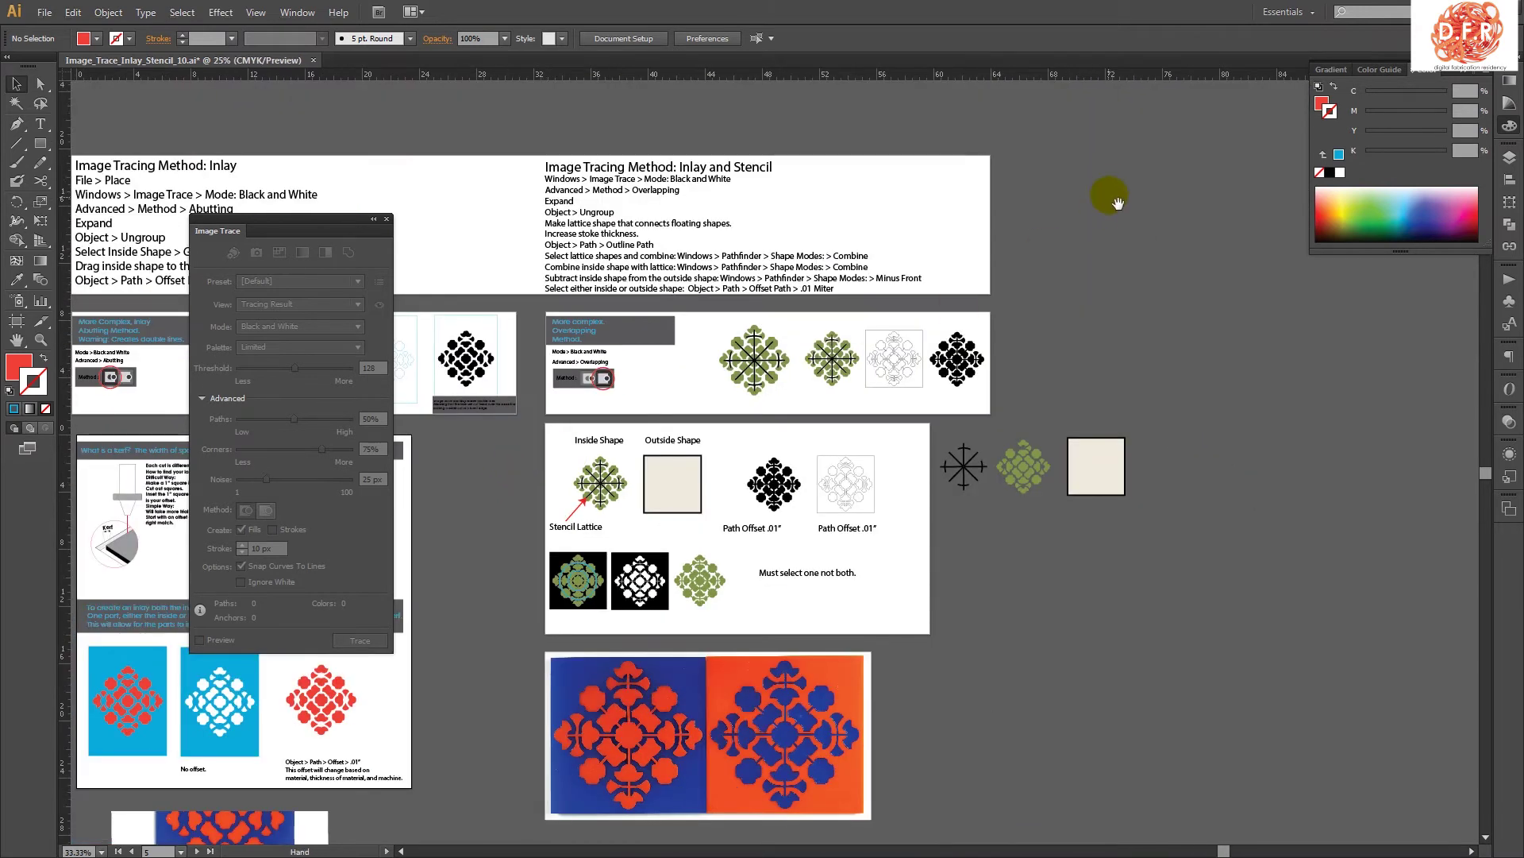
drag(1109, 194, 1203, 152)
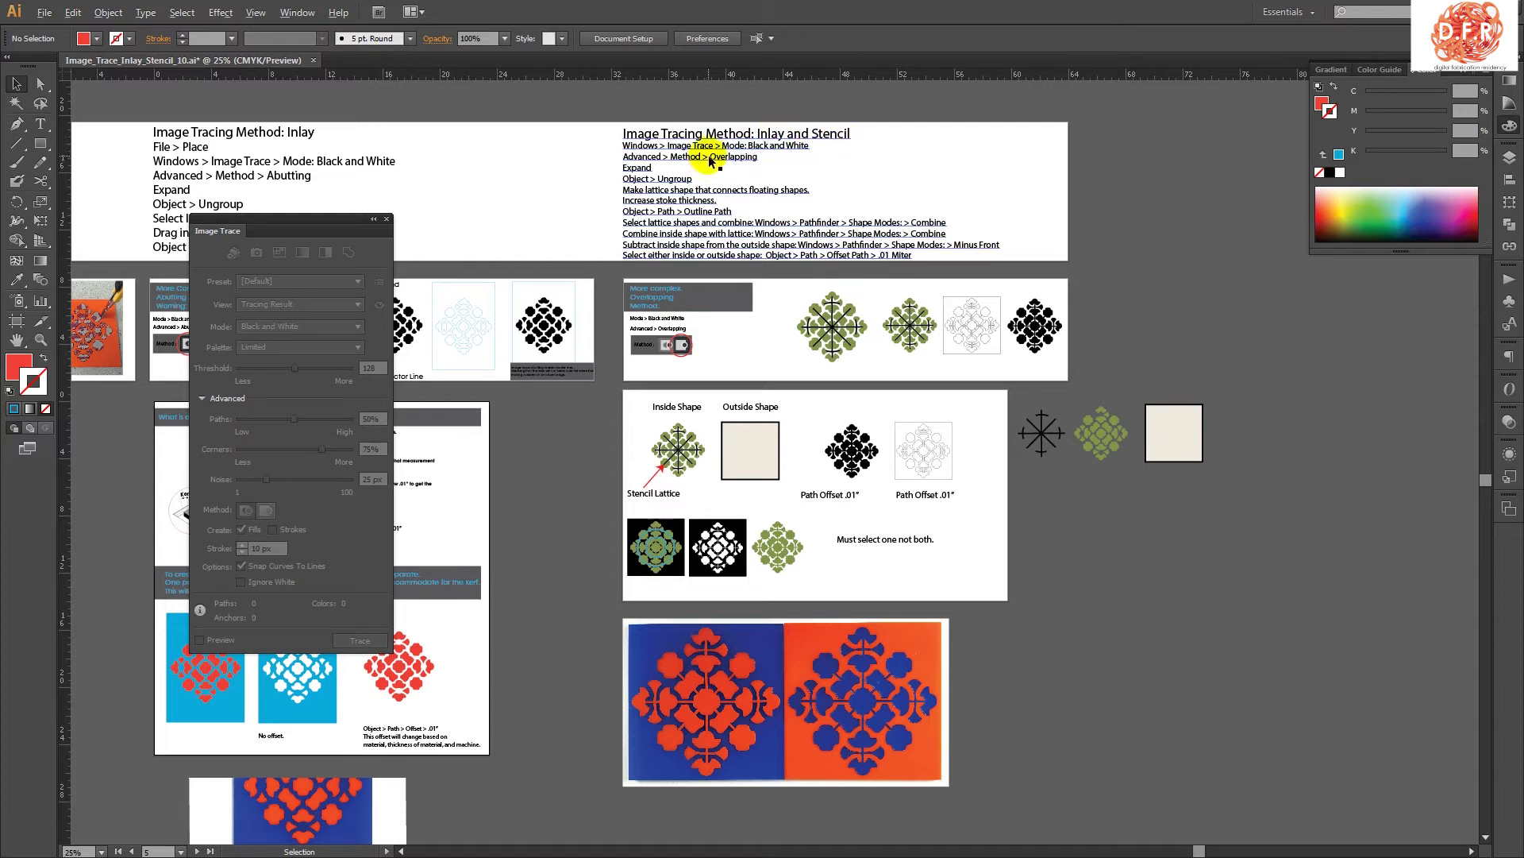
scroll(706, 159, up, 1)
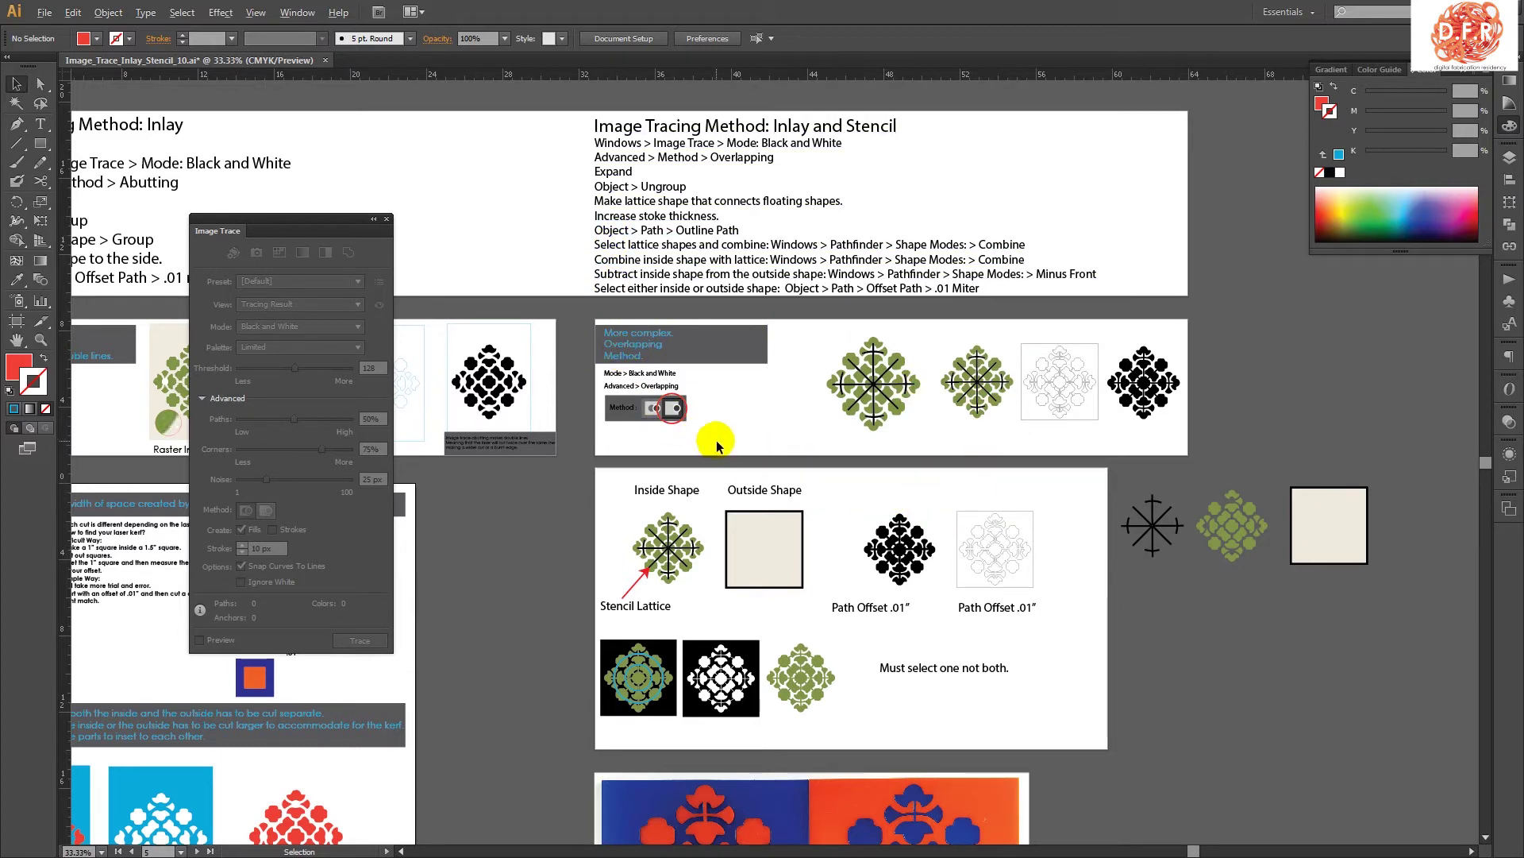
scroll(716, 440, up, 1)
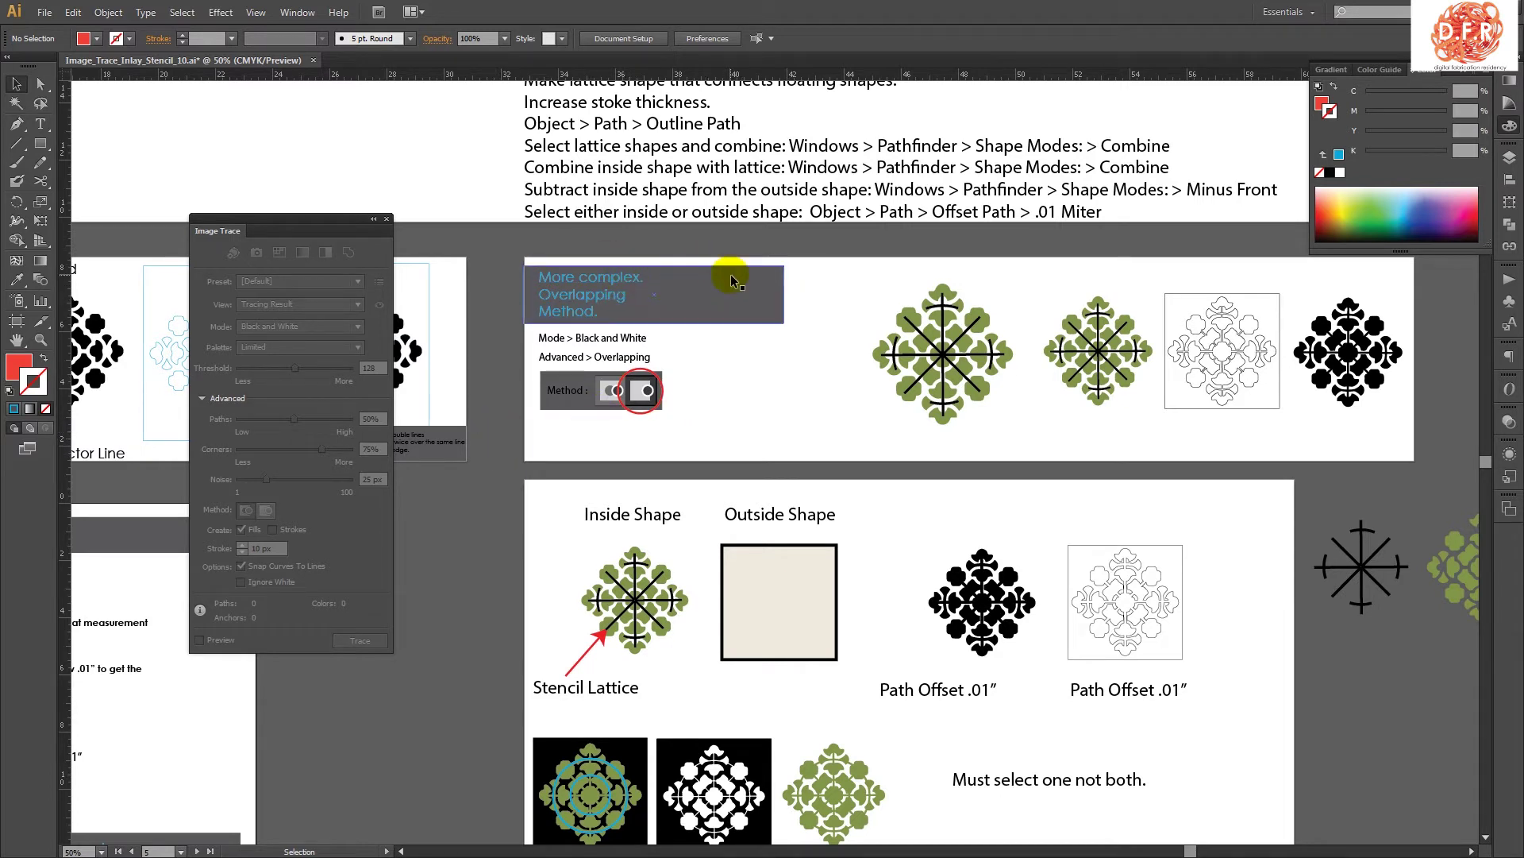
- Show the Pathfinder options as a separate floating panel beside the inside and outside shape examples
click(305, 13)
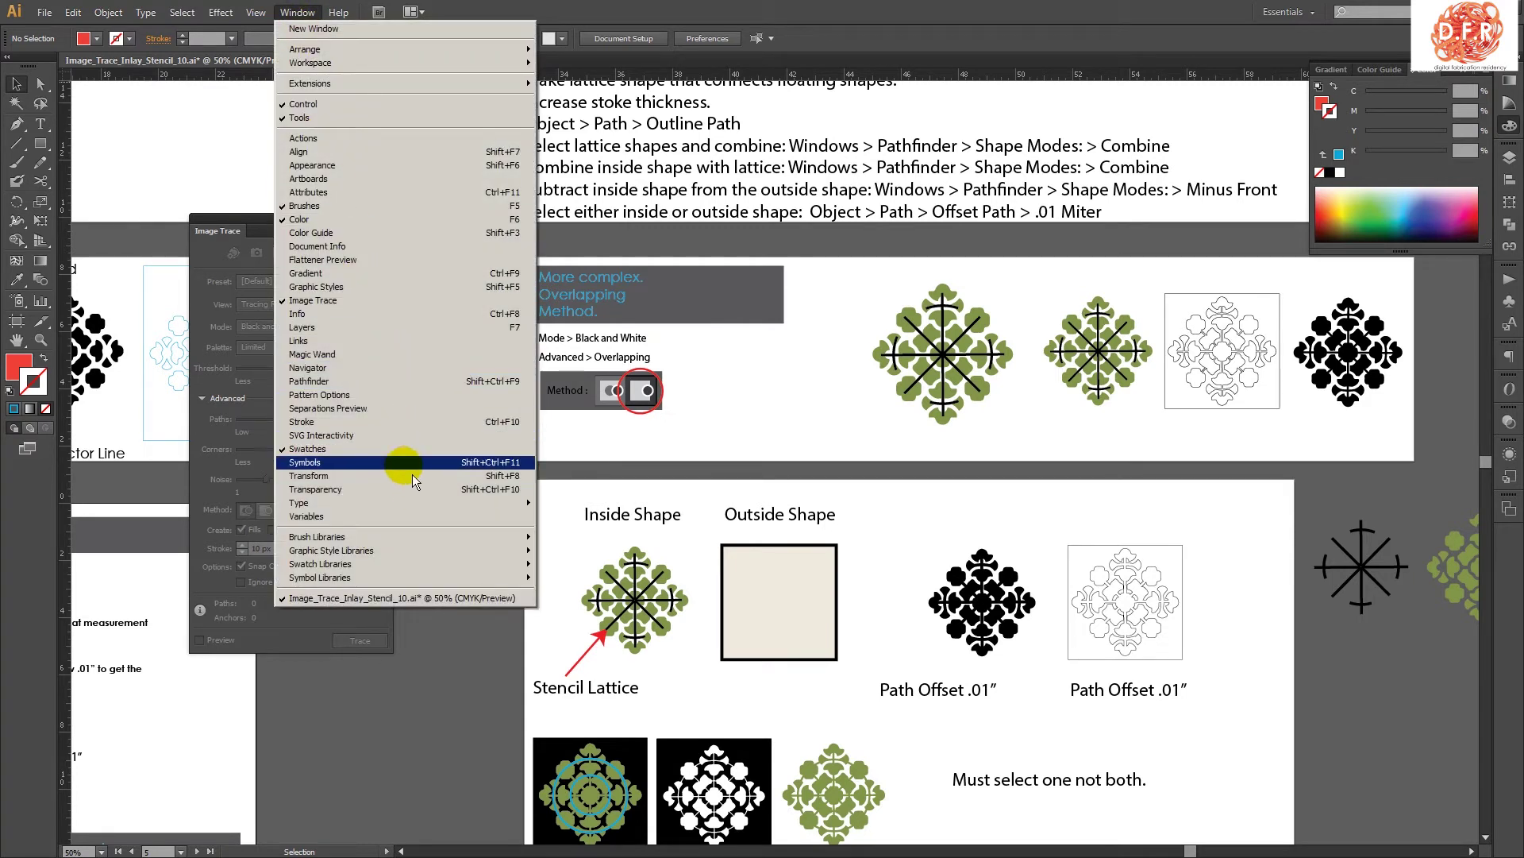
click(397, 381)
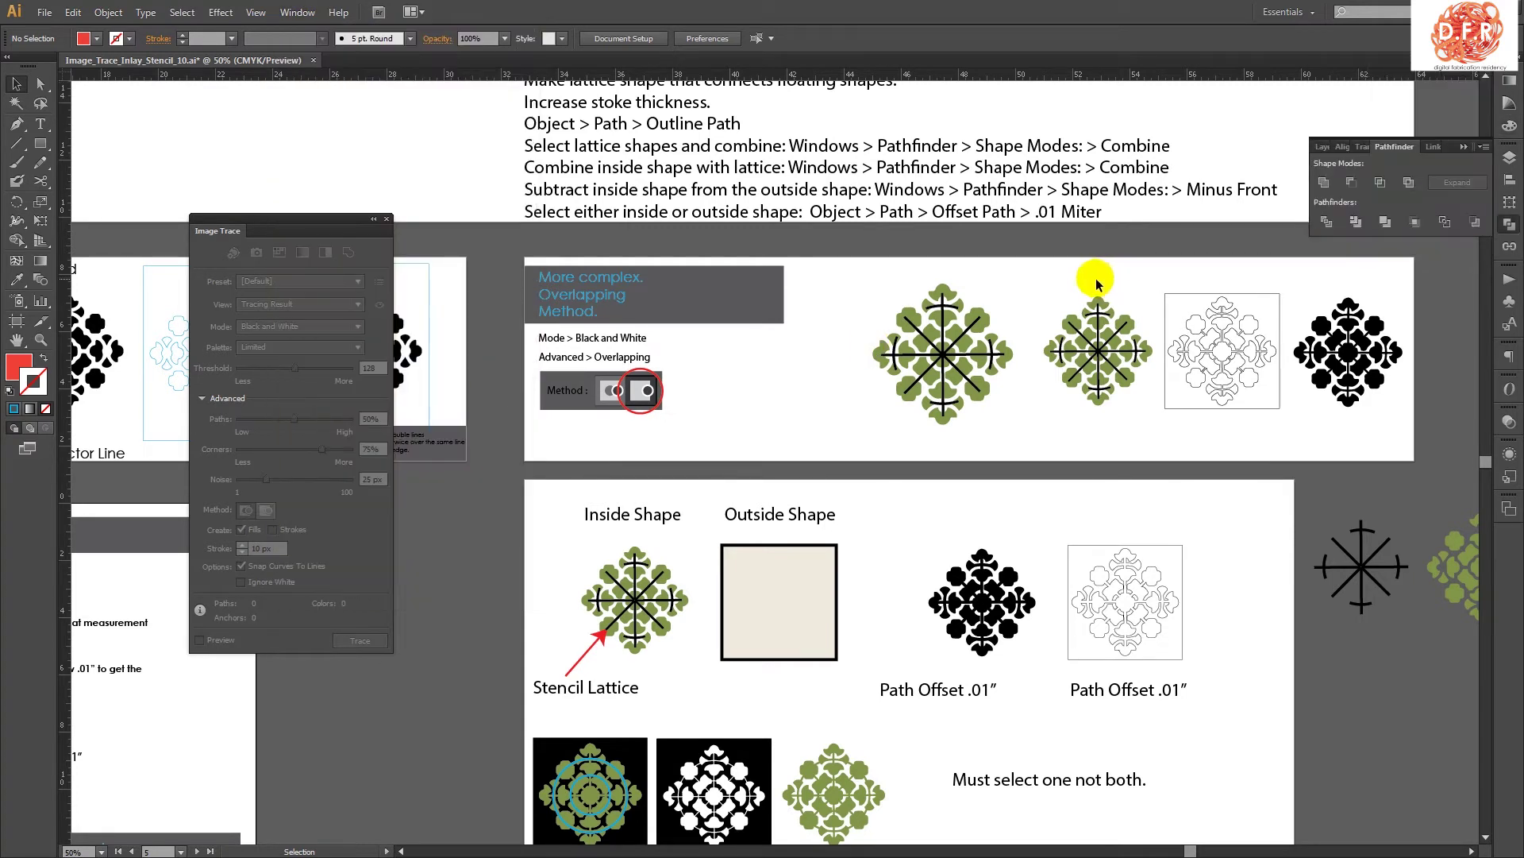
drag(1394, 146, 1282, 432)
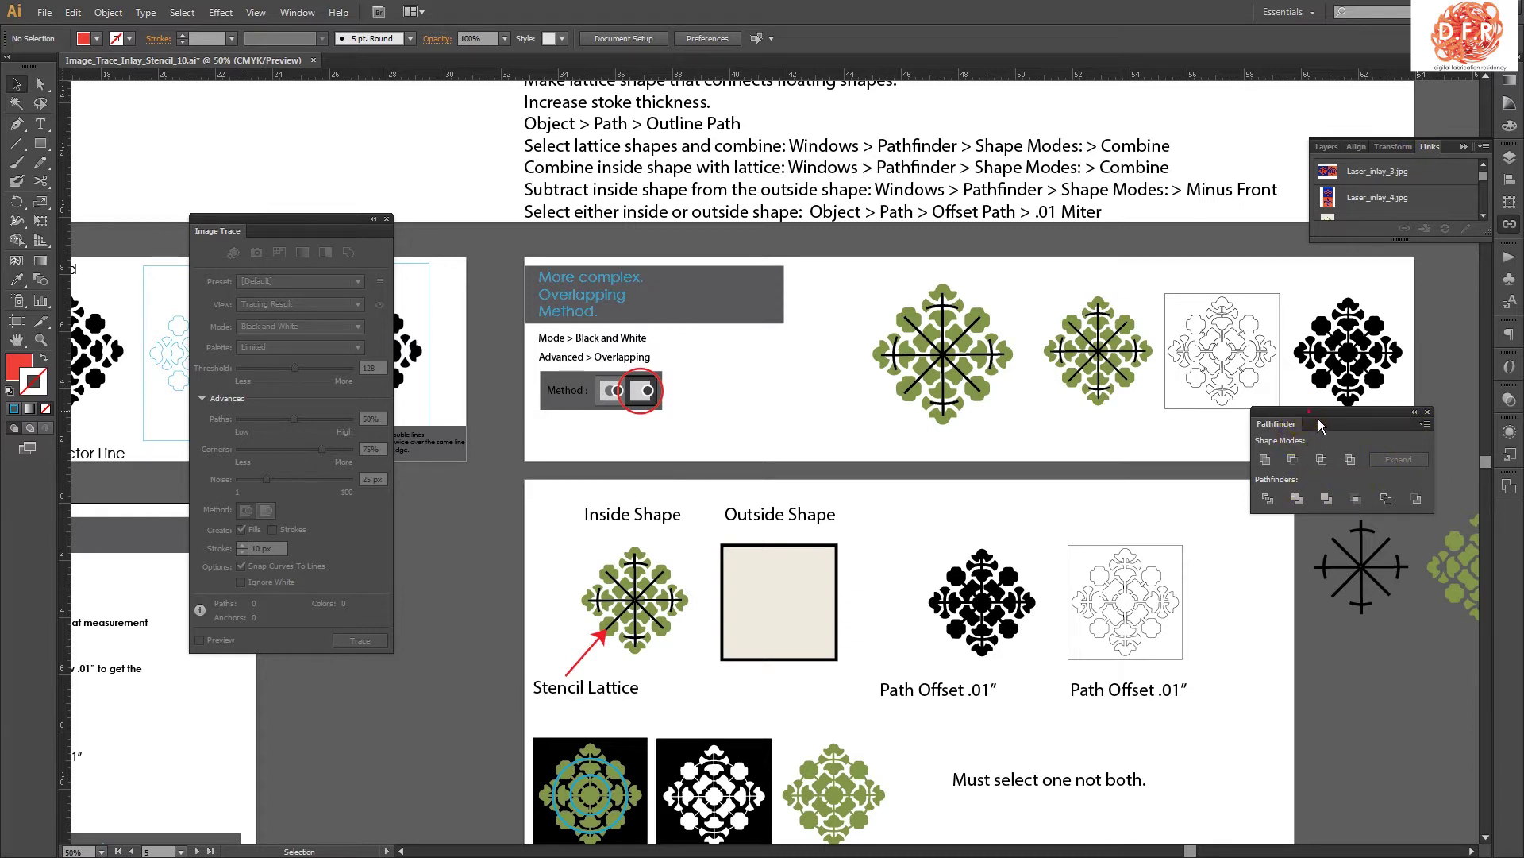
drag(1318, 417, 1346, 432)
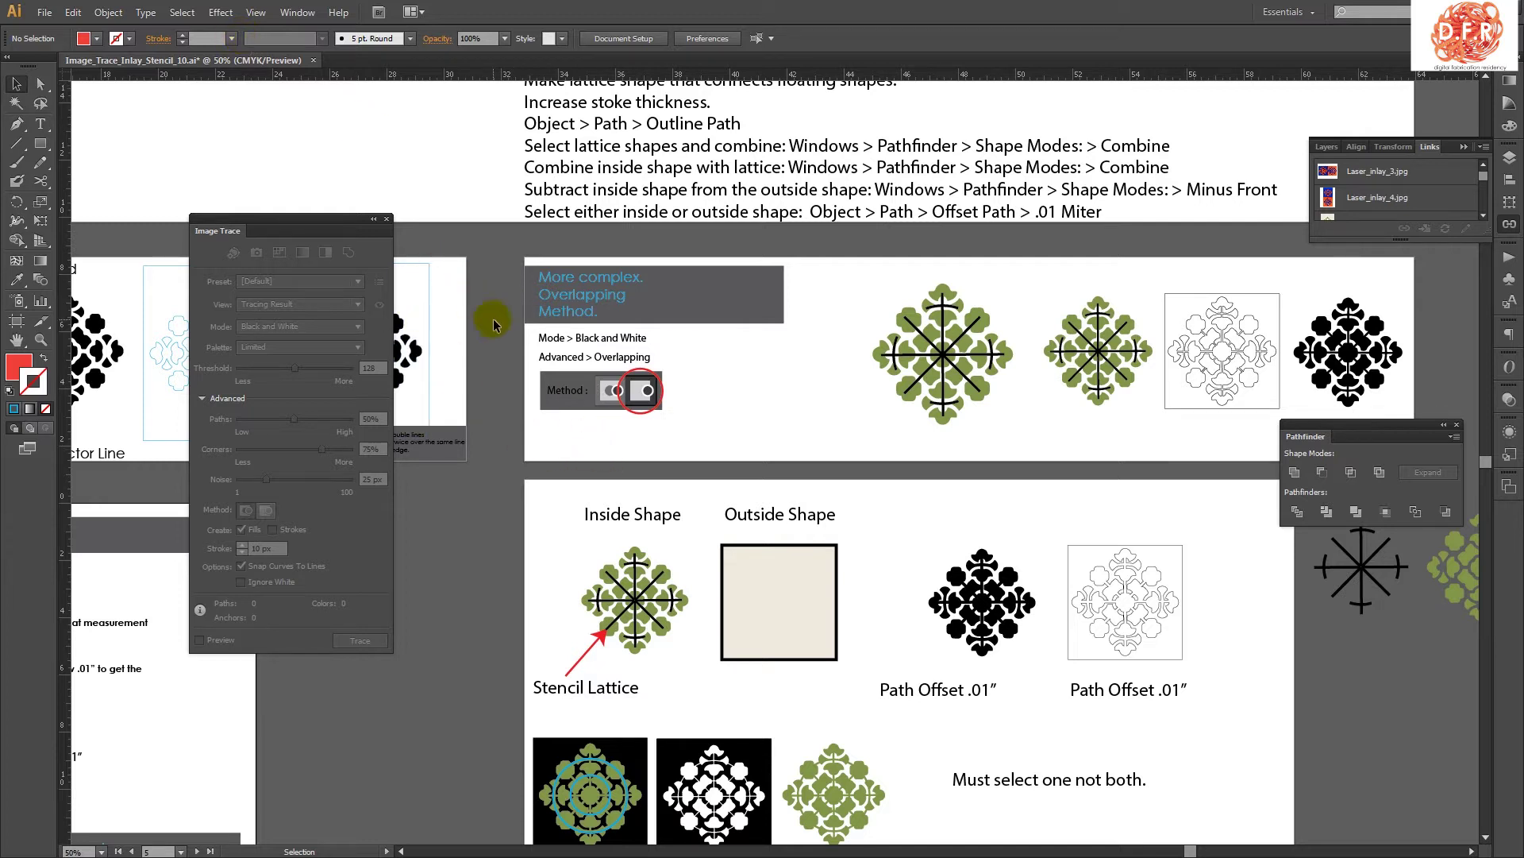
- Examine the Overlapping method artwork and the inside shape, outside shape and stencil lattice examples
key(space)
drag(520, 441, 433, 369)
drag(998, 378, 1058, 388)
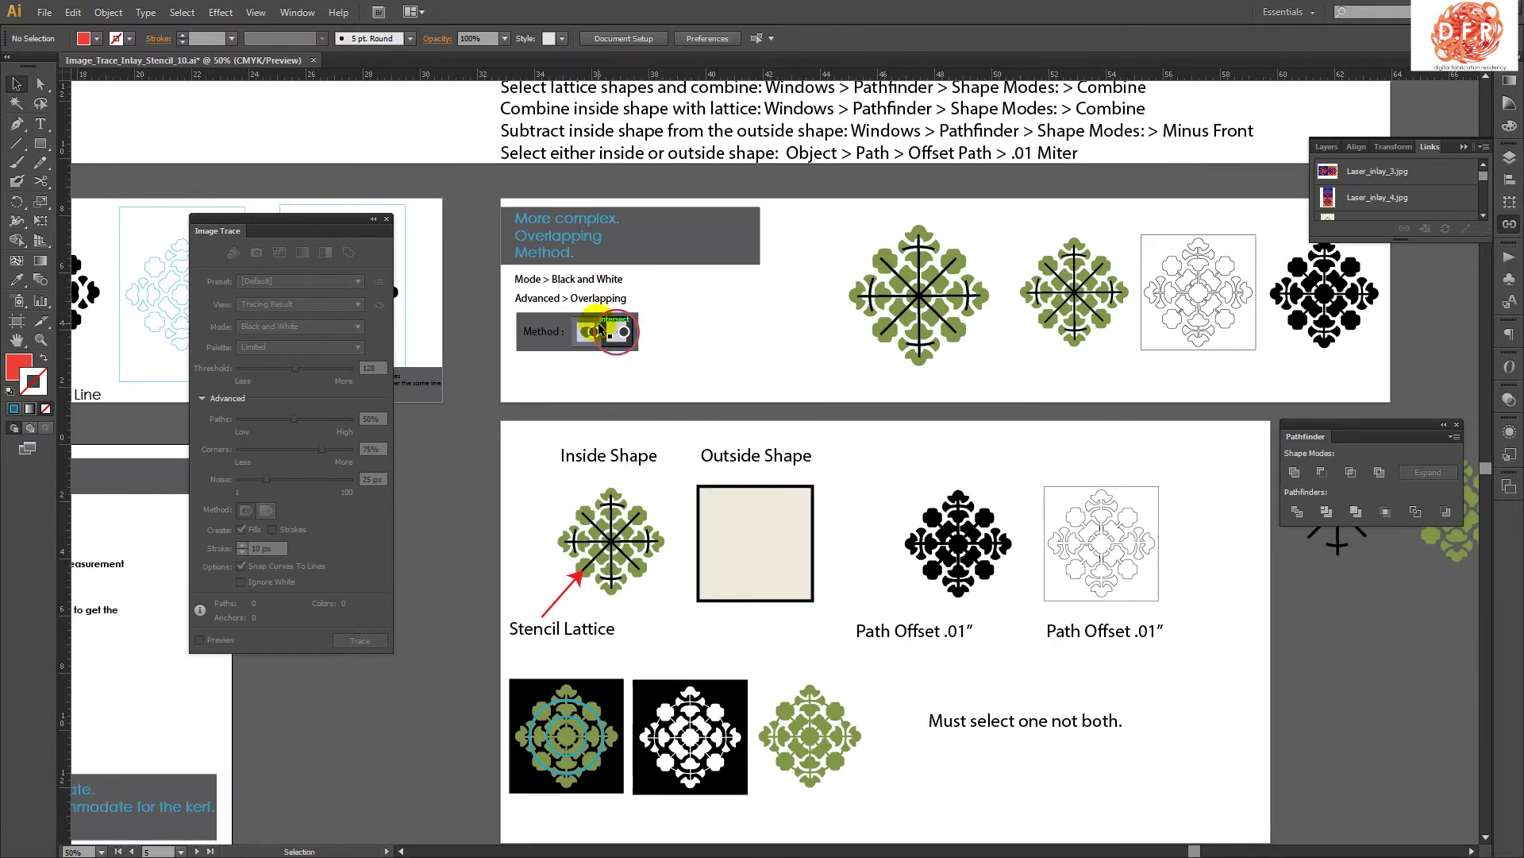
alt+scroll(617, 332, up, 1)
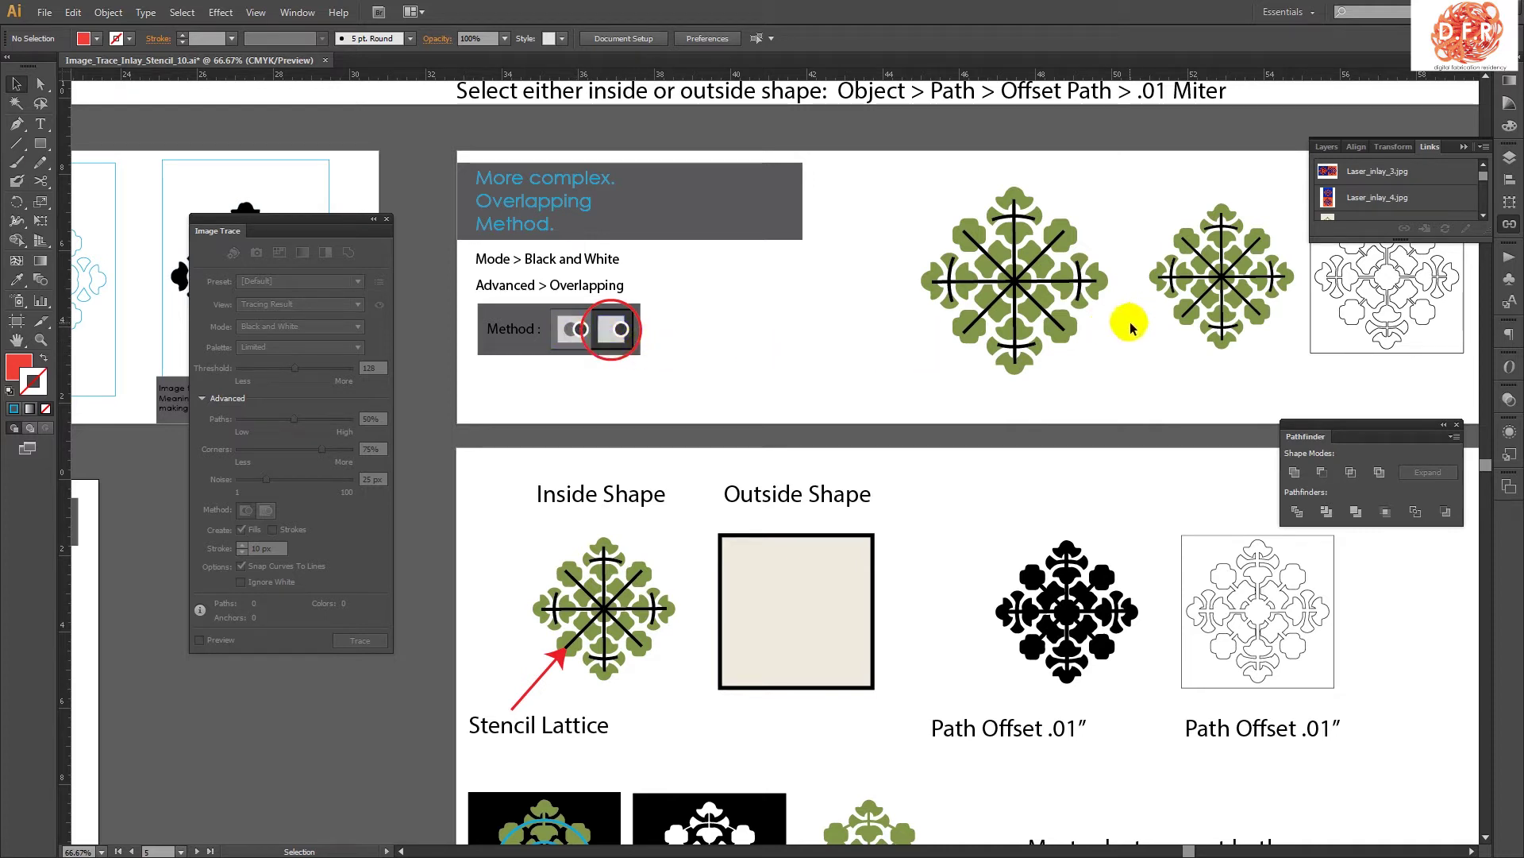
alt+scroll(1110, 349, down, 2)
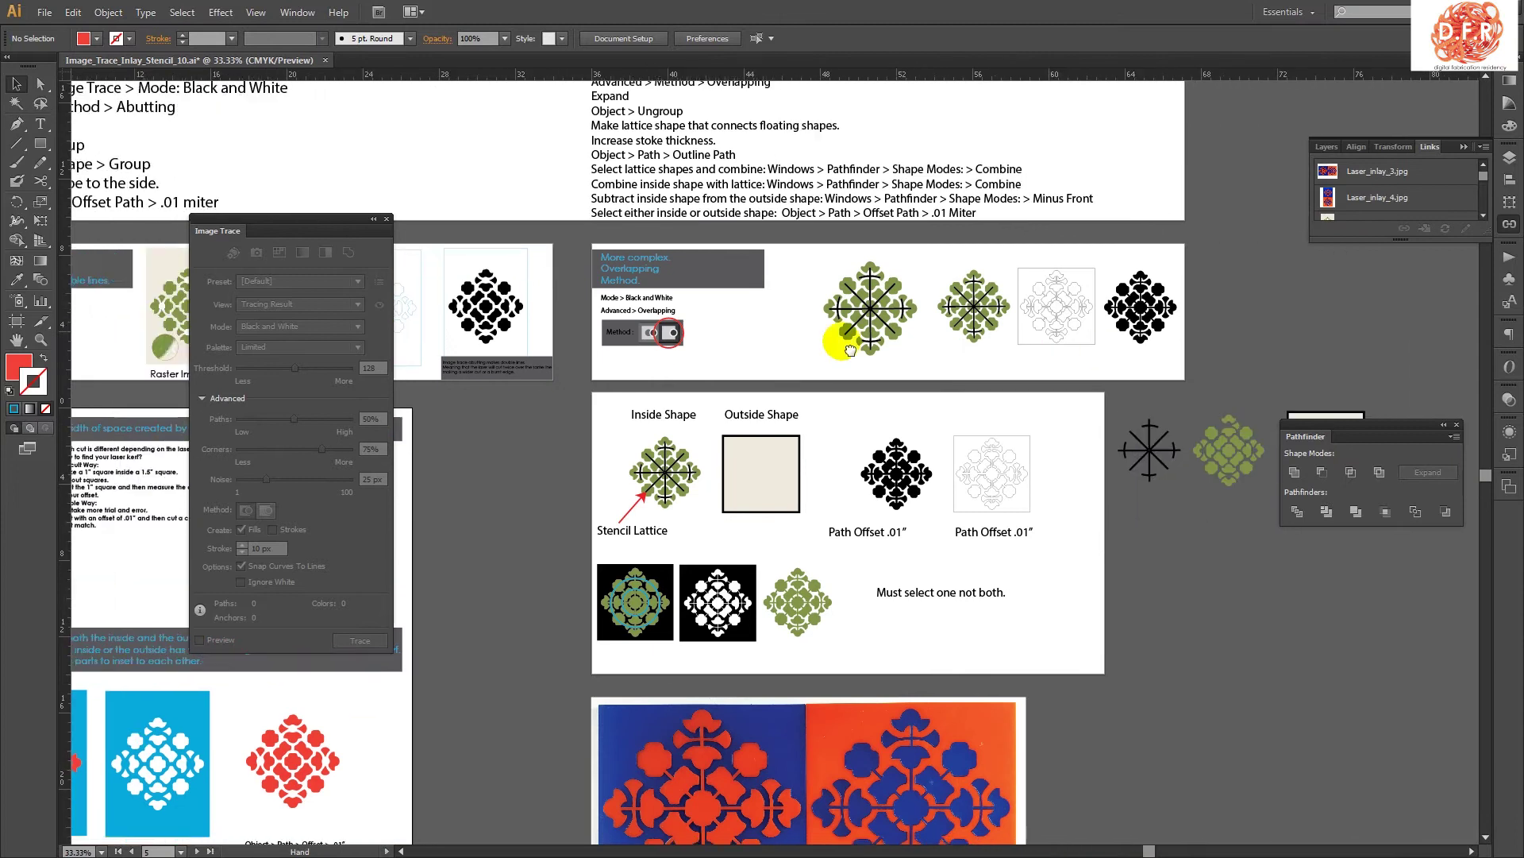
scroll(912, 299, up, 2)
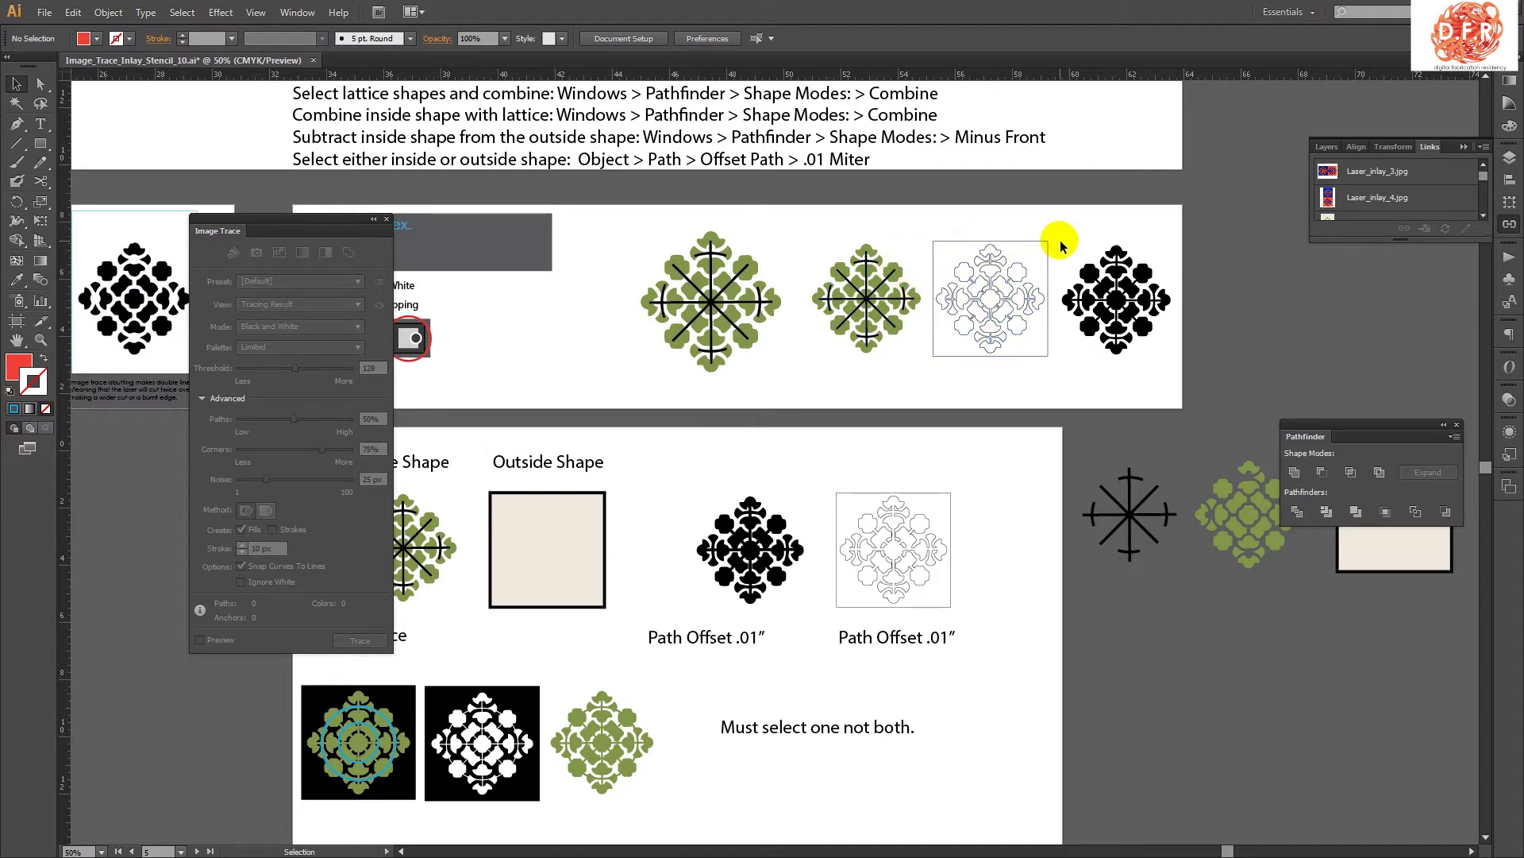
scroll(914, 492, down, 3)
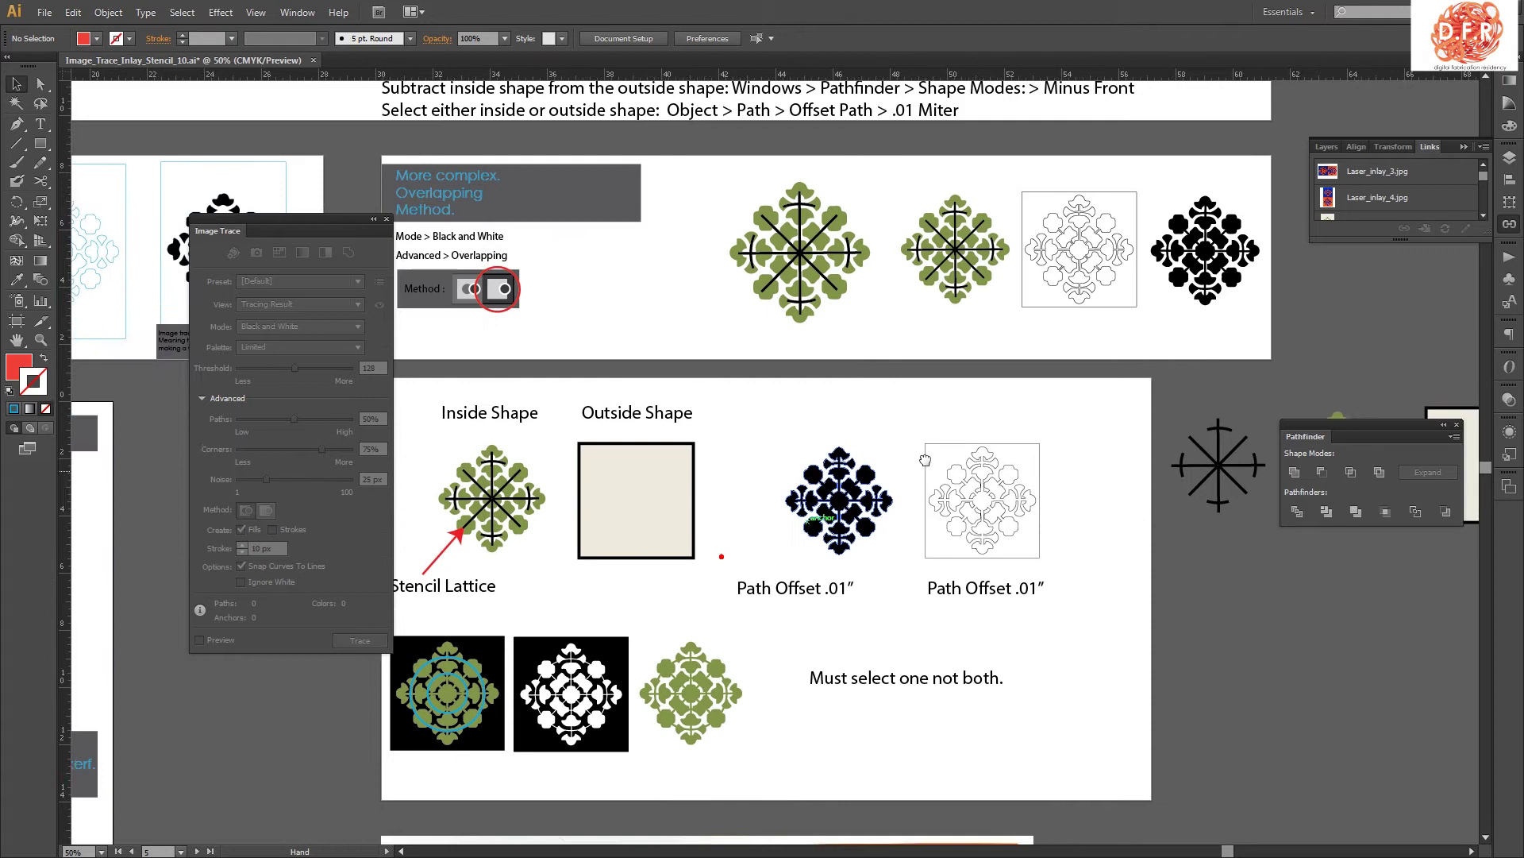
scroll(953, 437, left, 5)
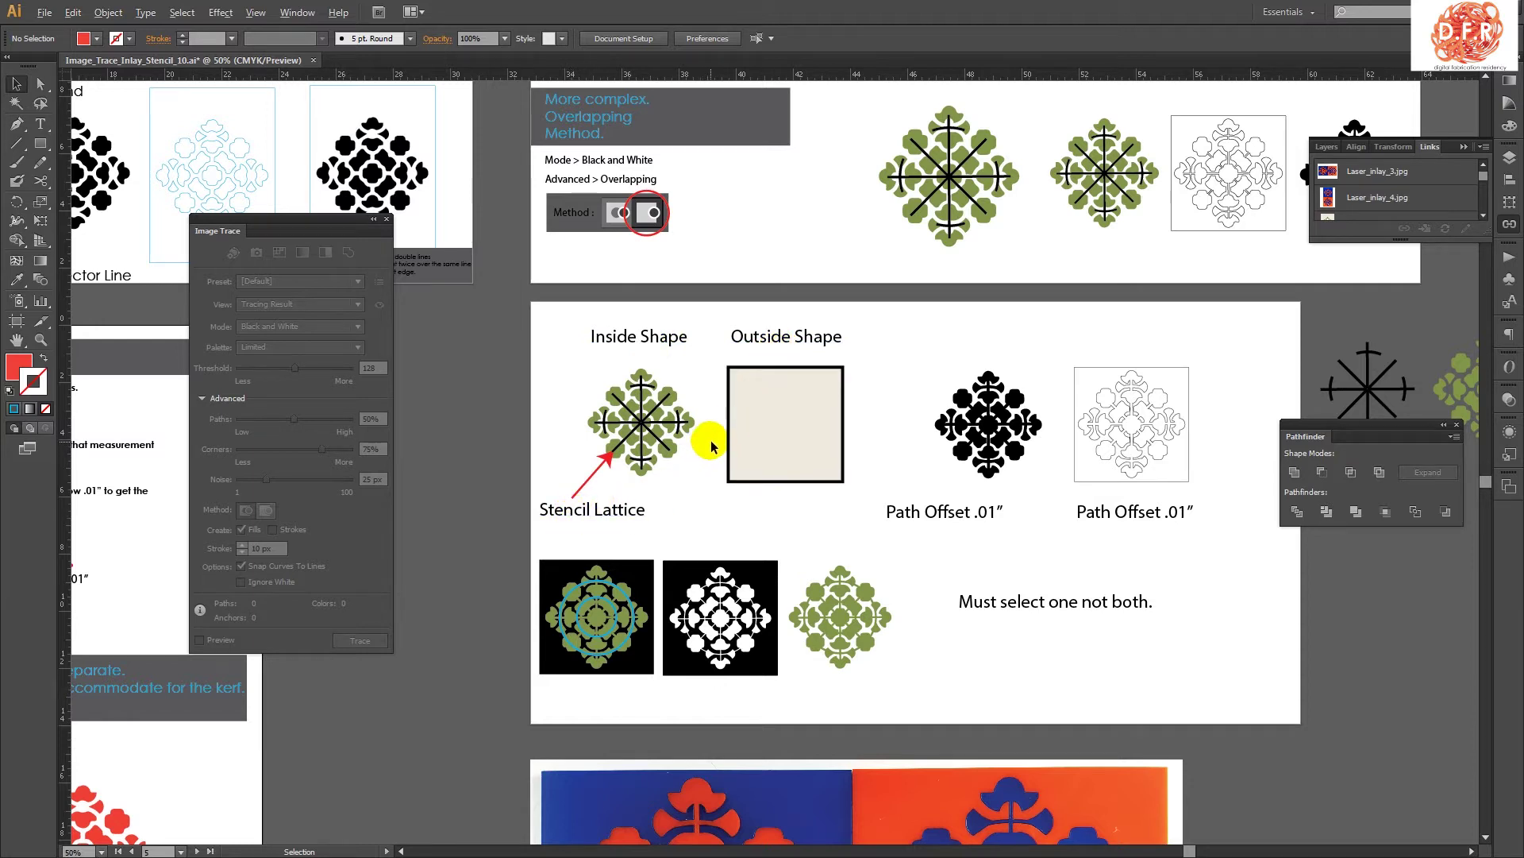
scroll(709, 442, up, 1)
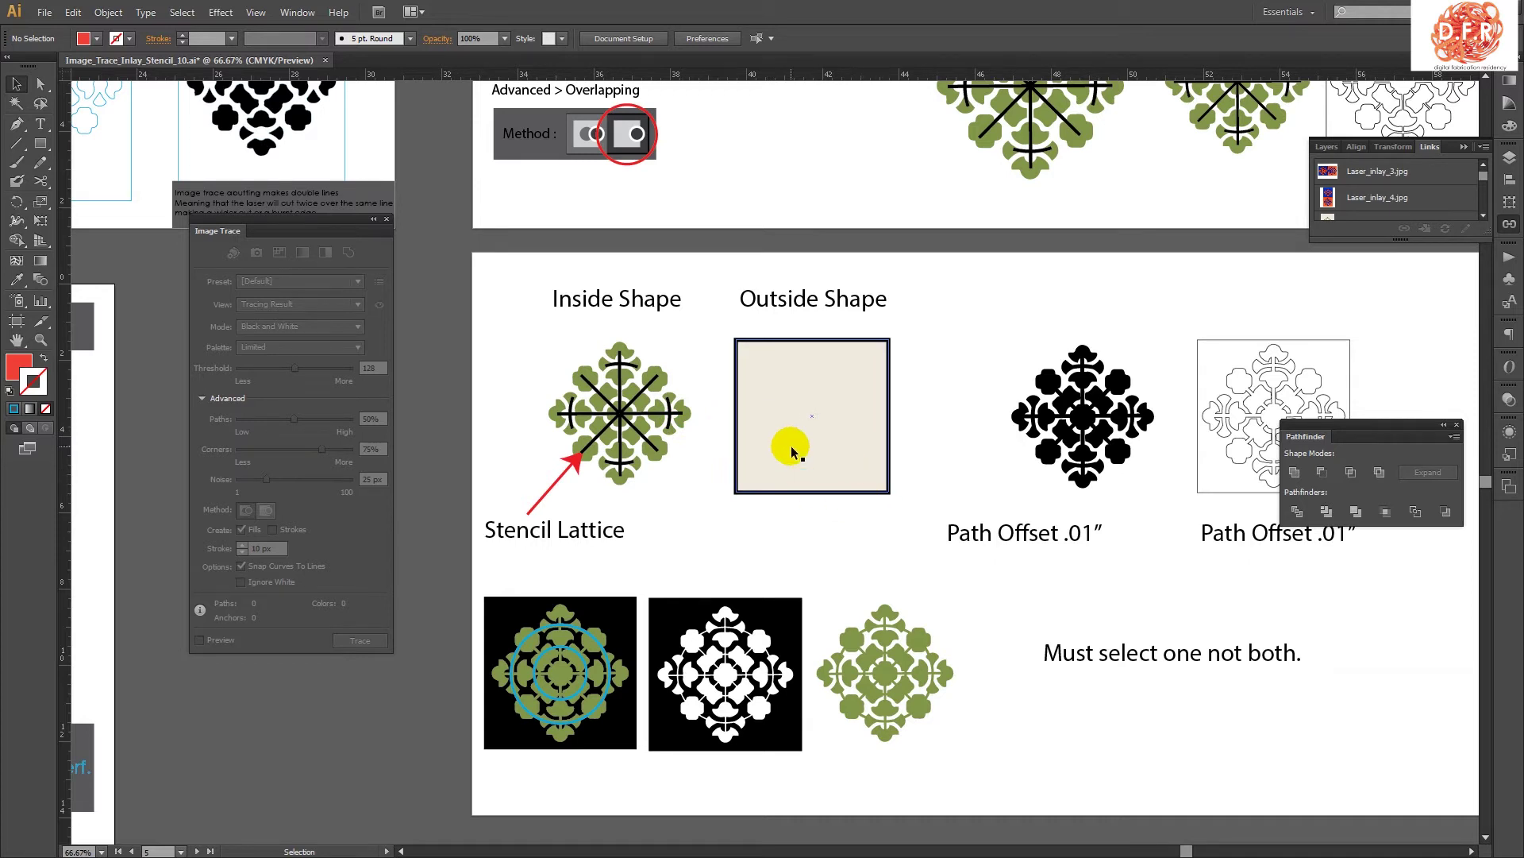
- Inspect the row of stencil samples below the lattice example, including the blue-ringed and white-on-black designs
drag(790, 527, 806, 477)
scroll(665, 547, up, 1)
click(822, 556)
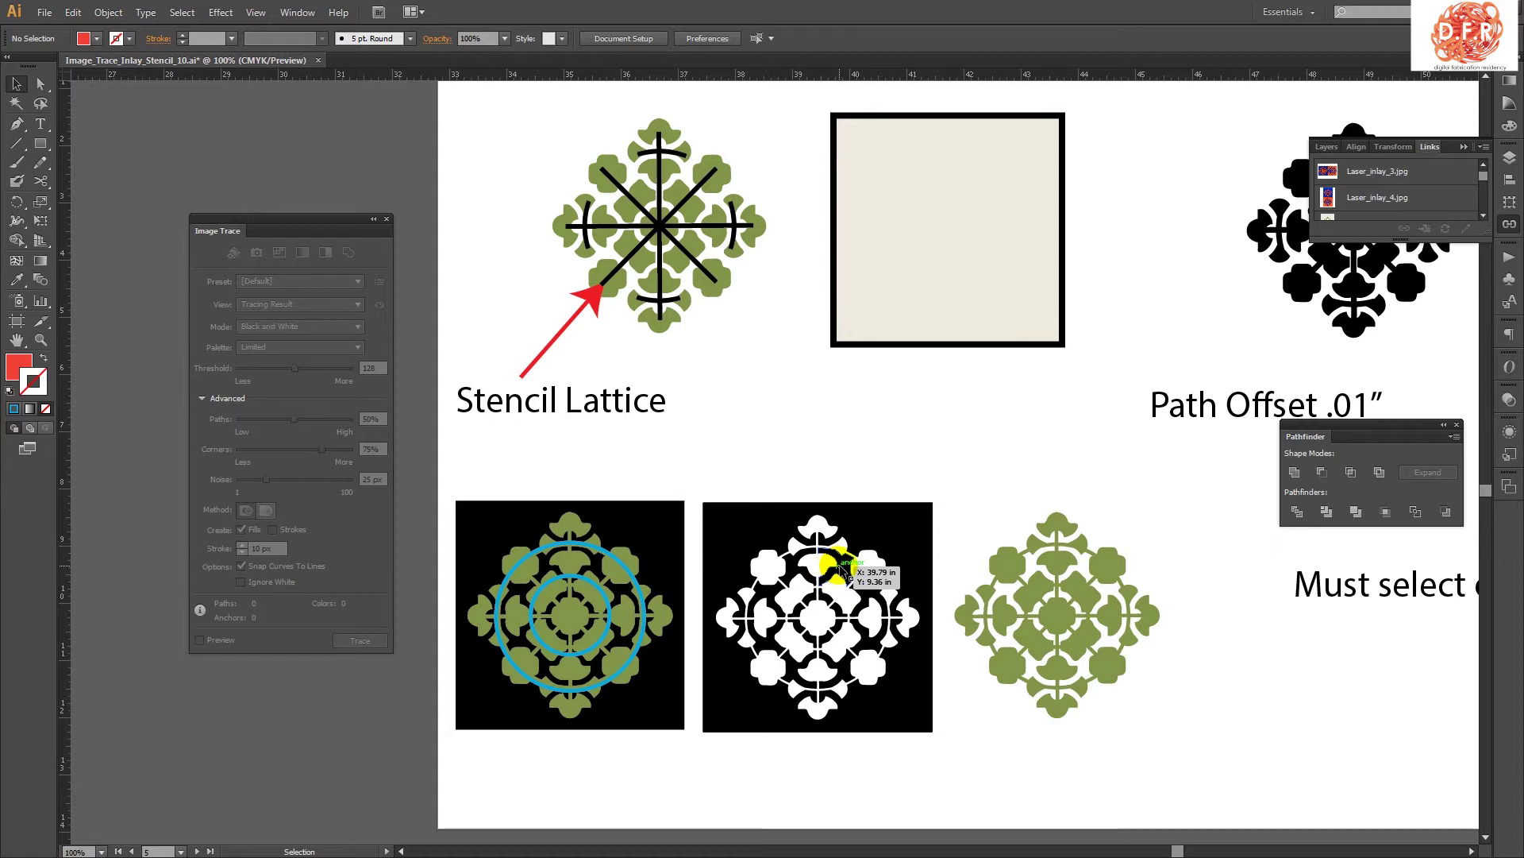
click(959, 514)
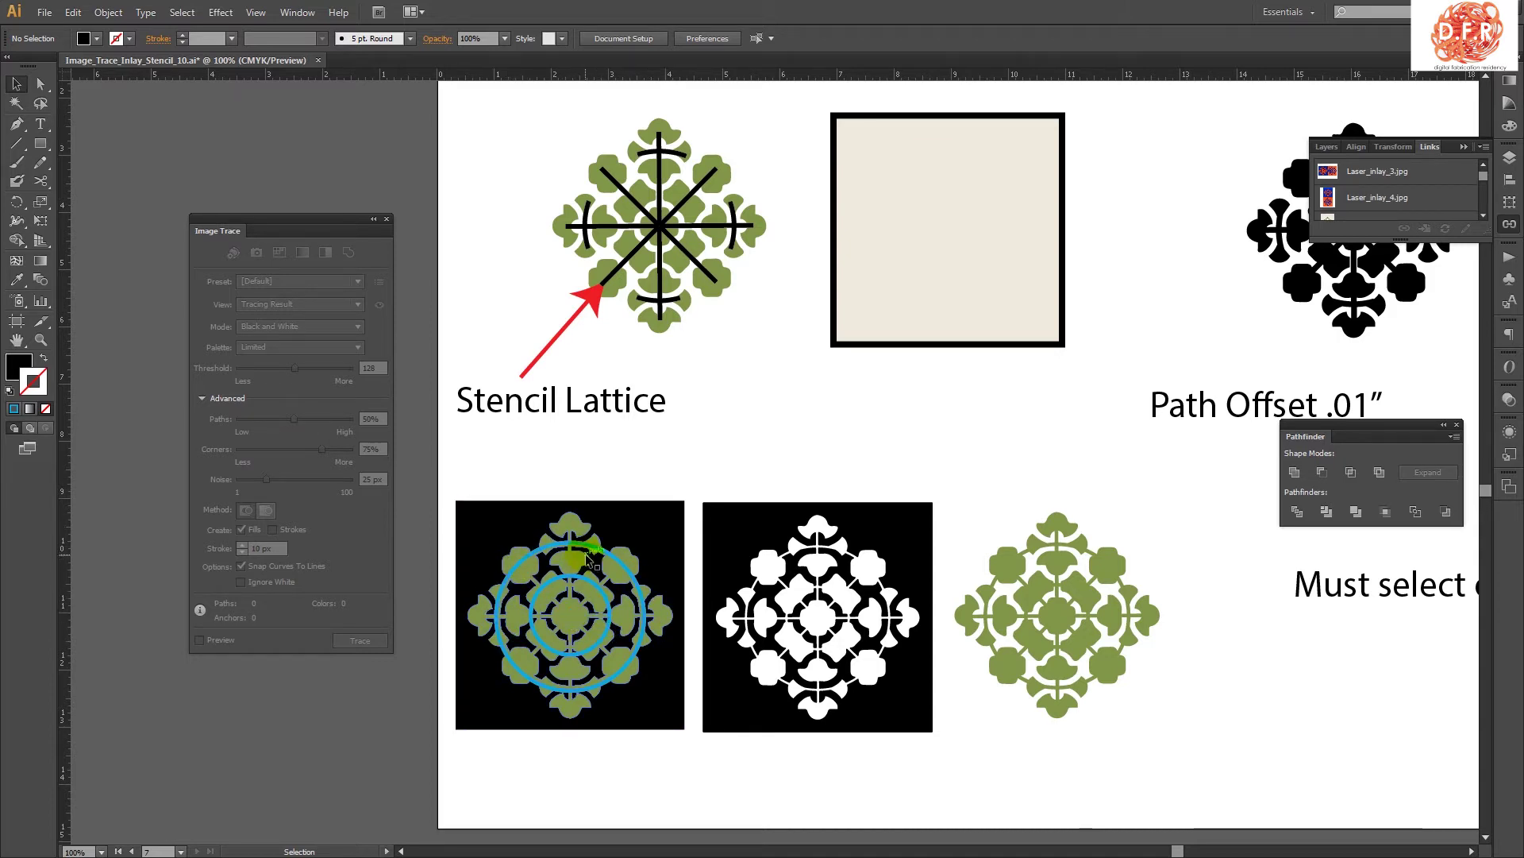
scroll(789, 586, up, 1)
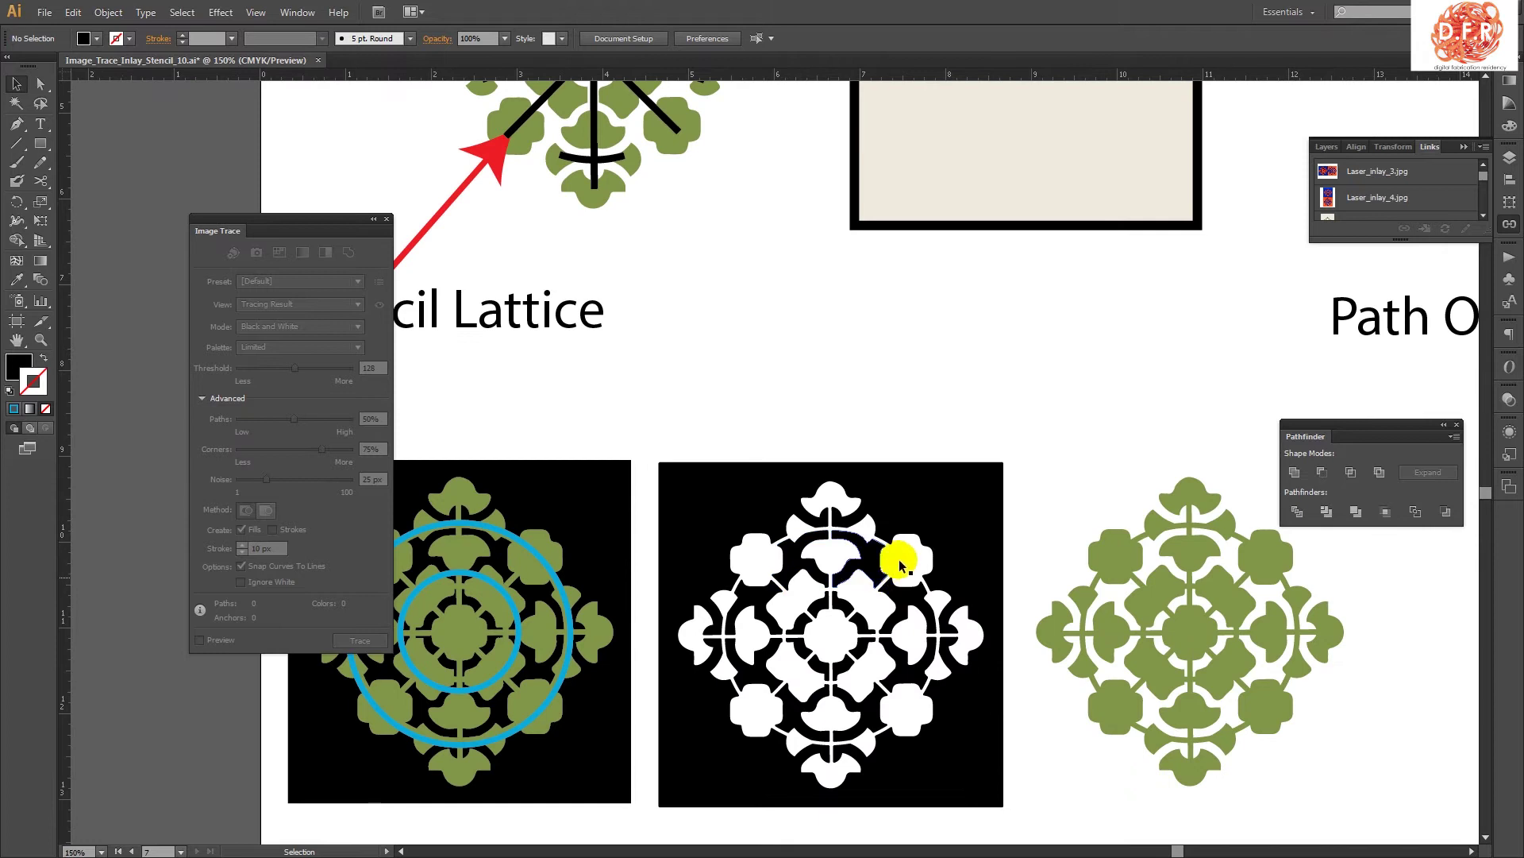
drag(898, 555, 846, 475)
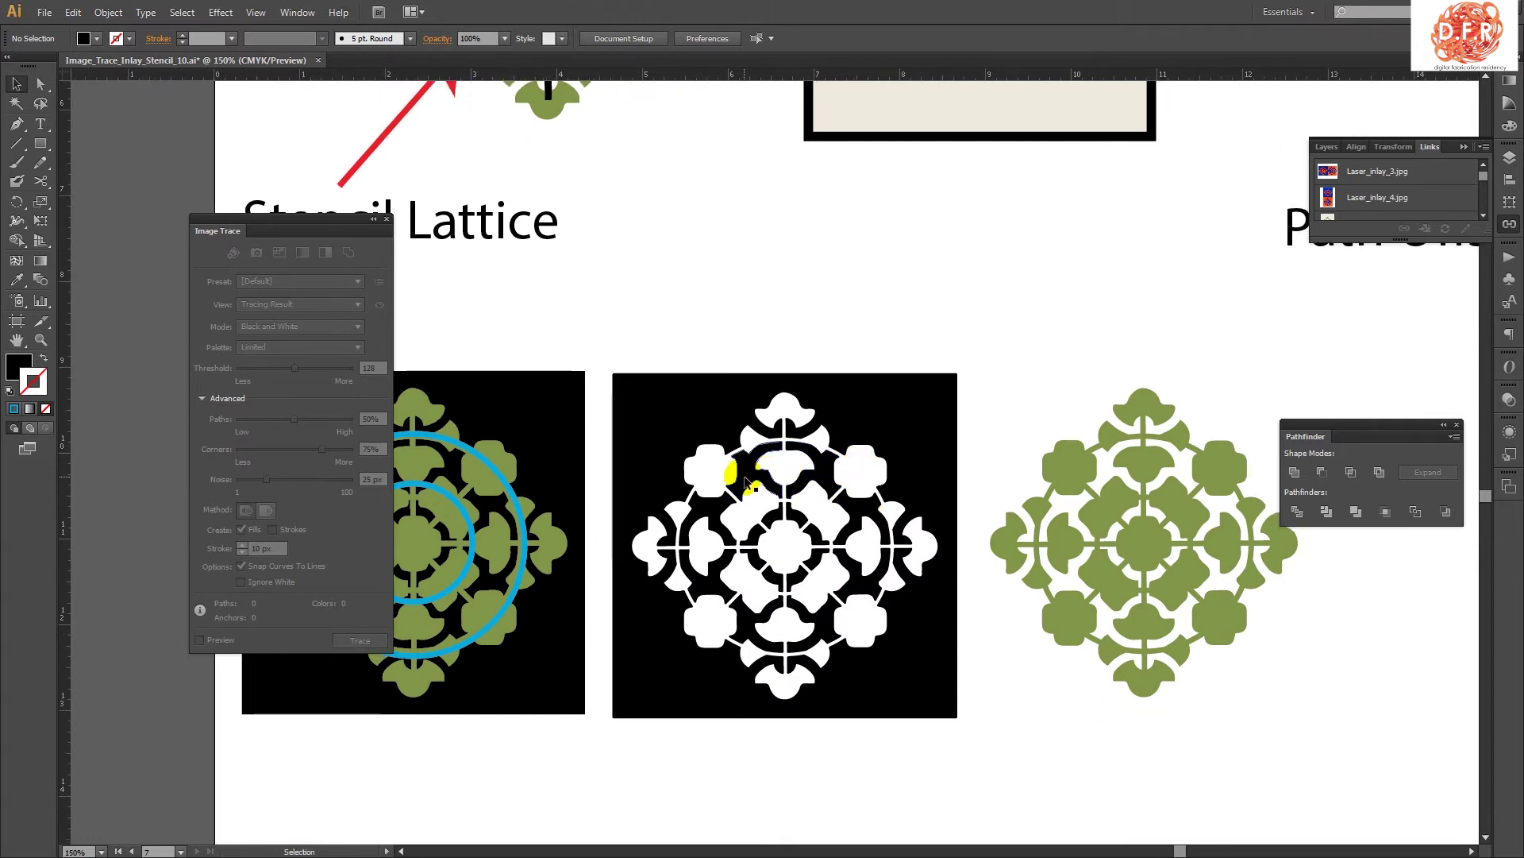
- Try moving two black pieces out of the white-on-black stencil sample, and undo both moves
drag(747, 481, 698, 306)
drag(824, 484, 855, 319)
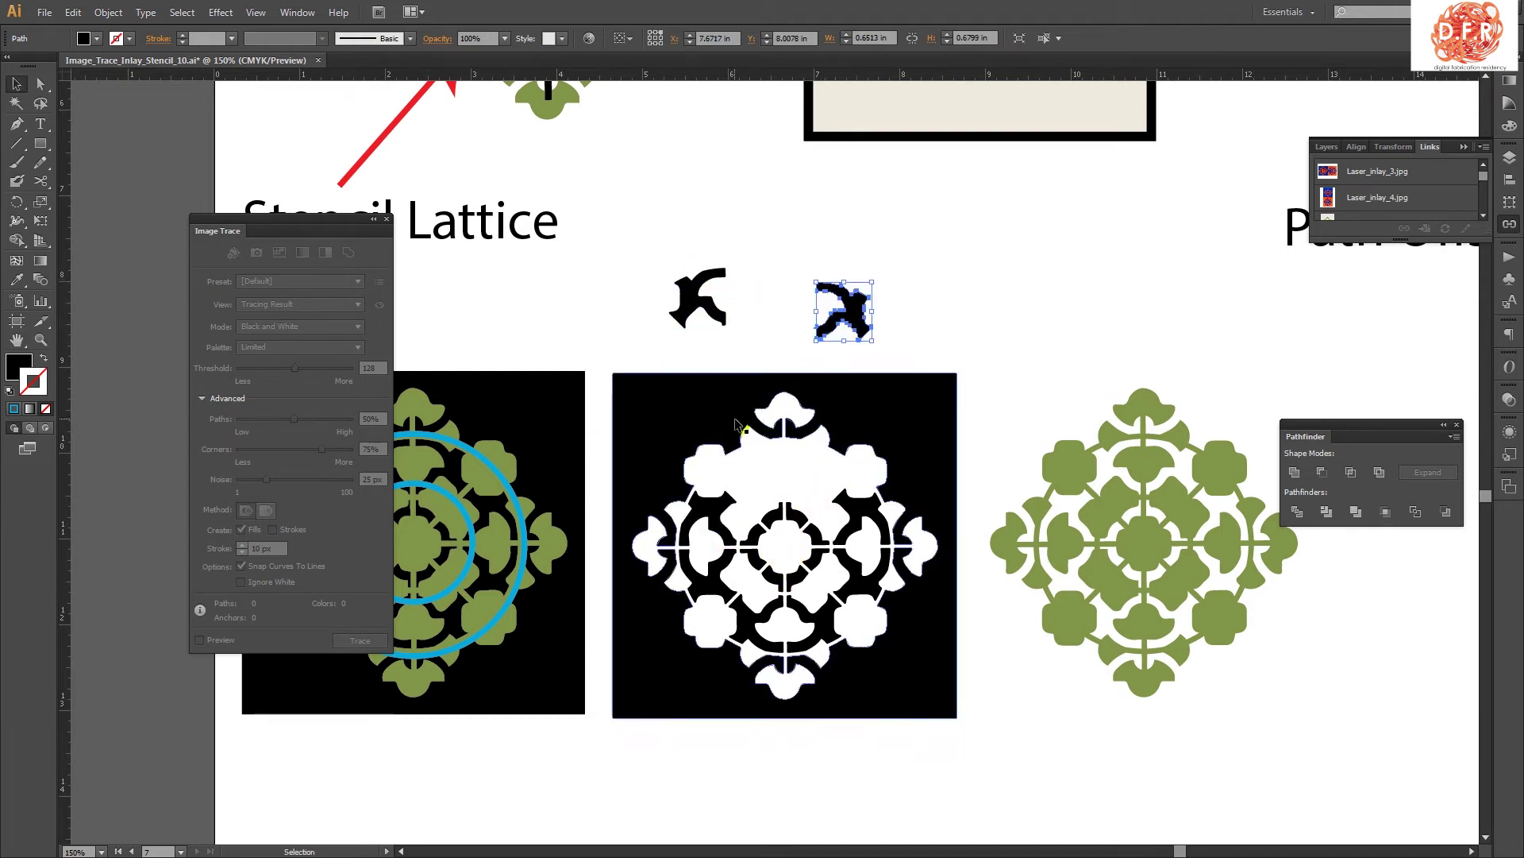
key(ctrl+z)
key(ctrl+z)
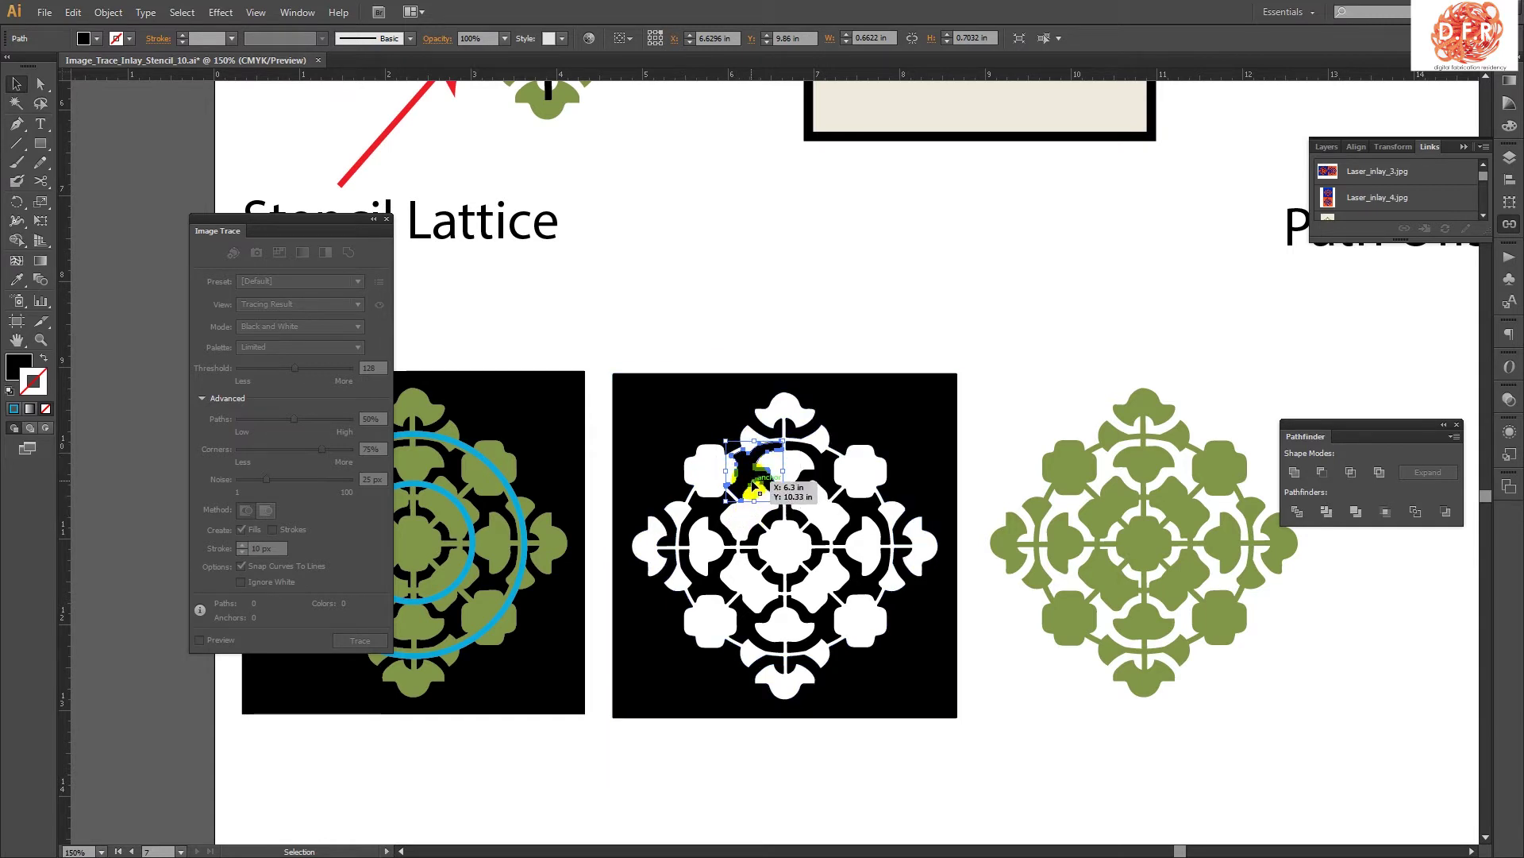
click(732, 328)
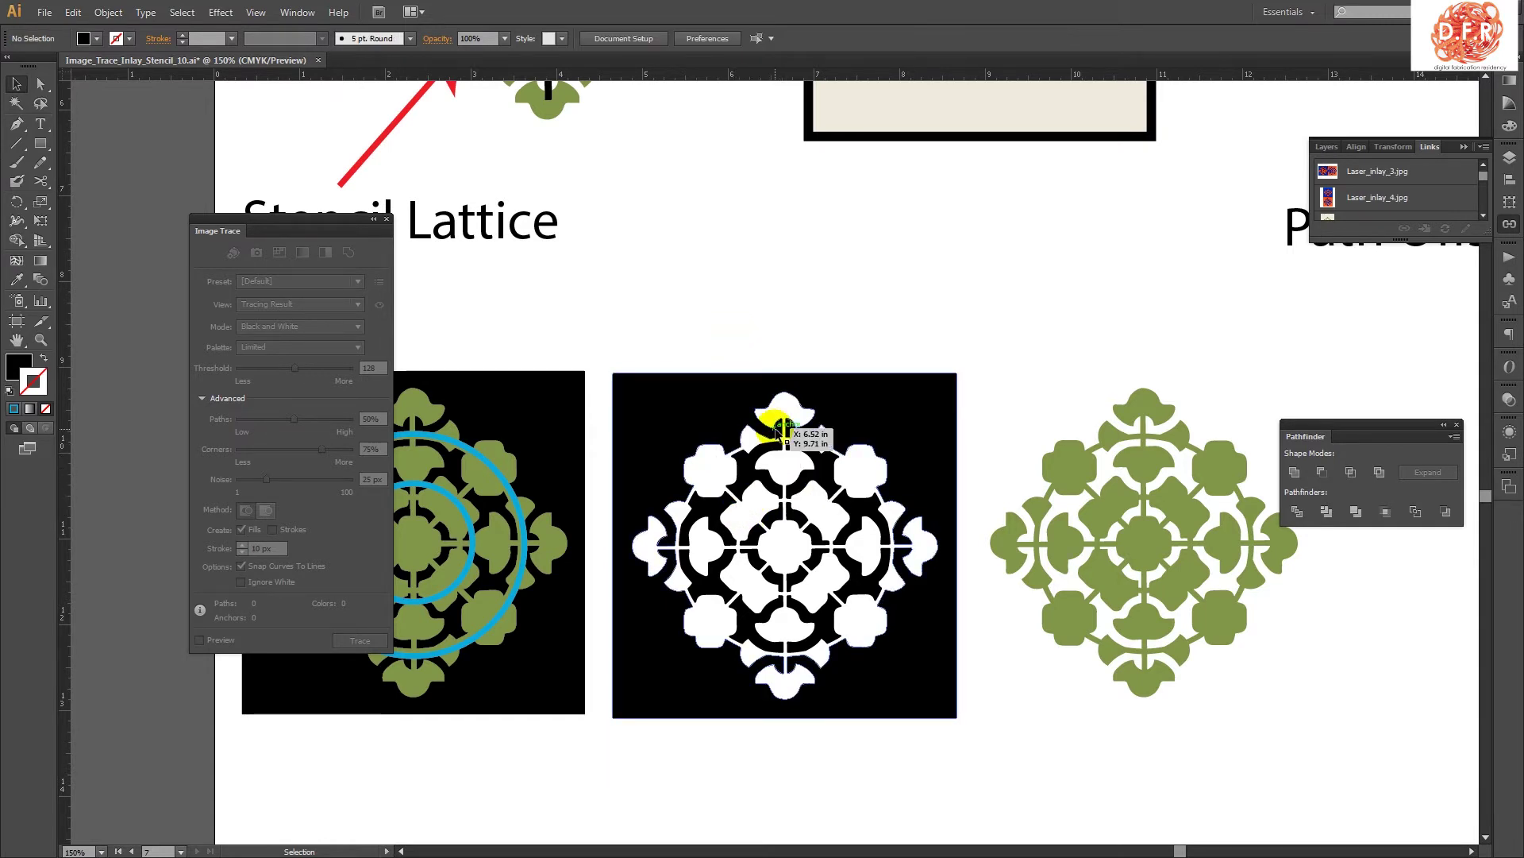
- Move the Image Trace panel away from the inside shape artwork
scroll(818, 482, down, 2)
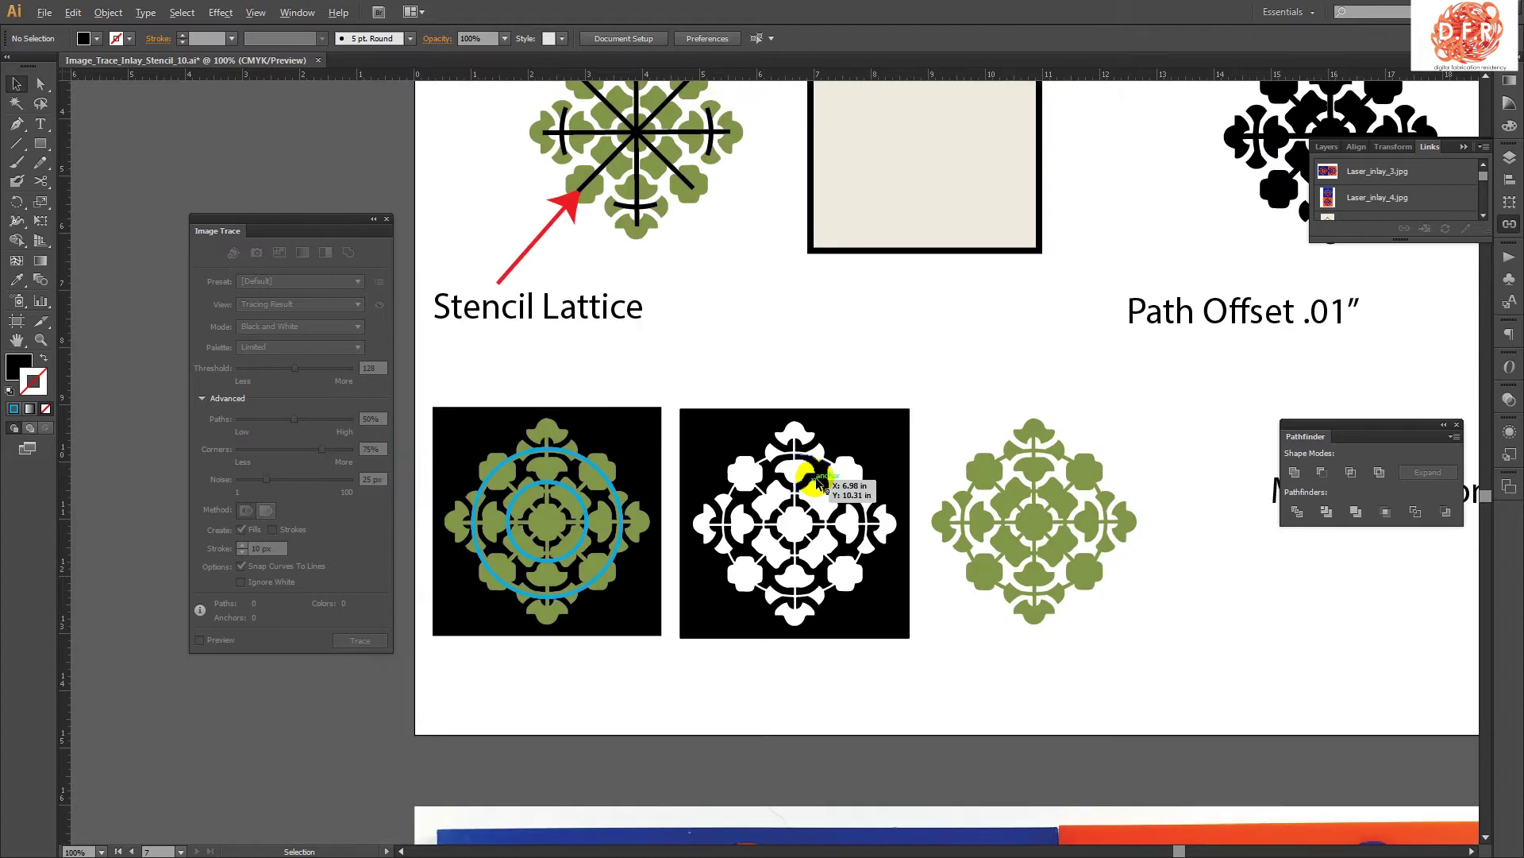
drag(932, 477, 789, 529)
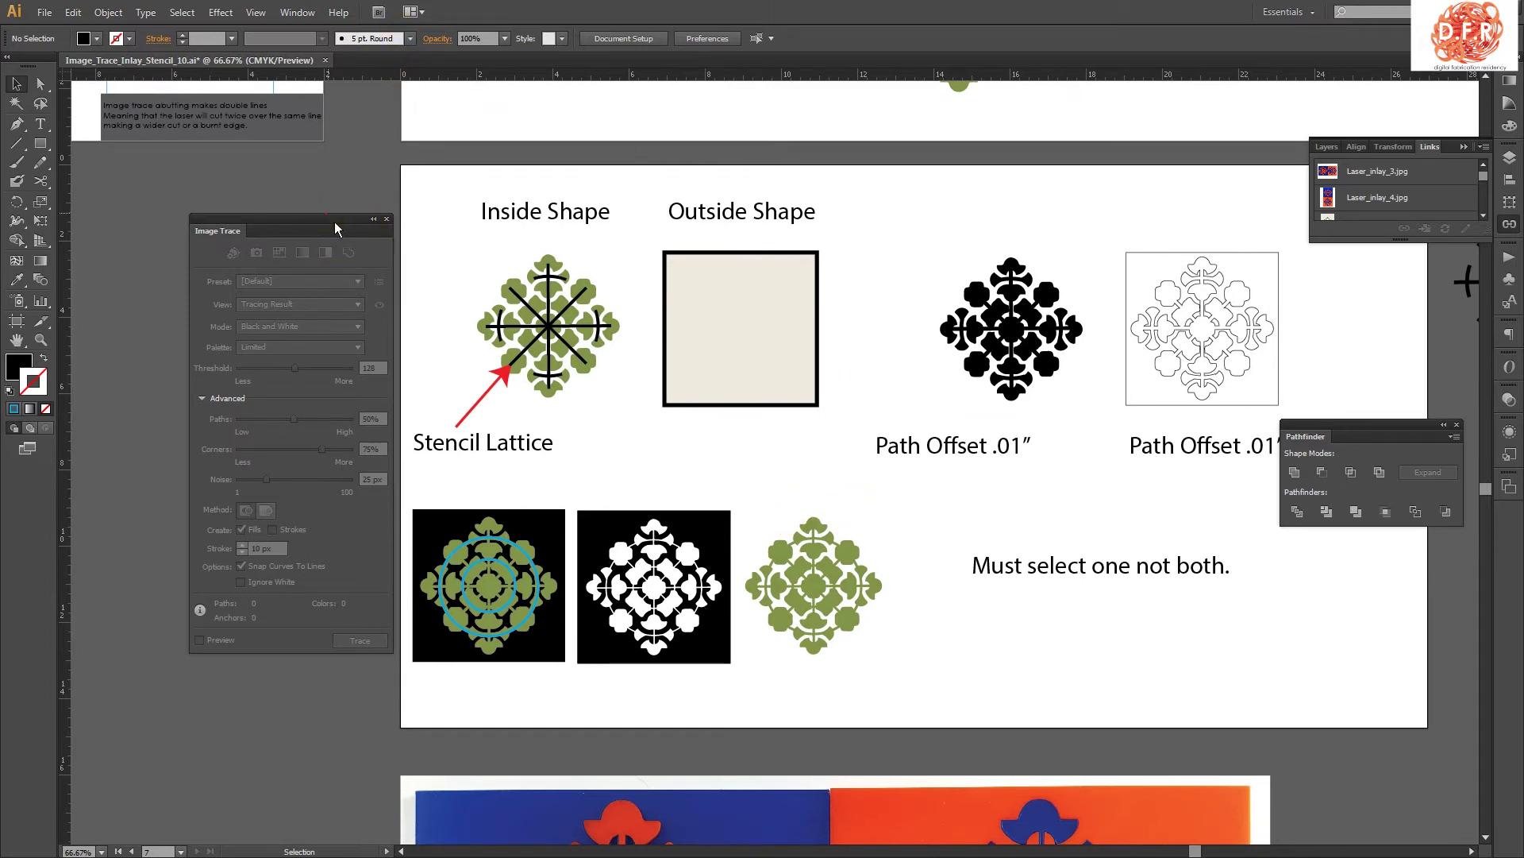
mouse_move(336, 220)
mouse_down()
mouse_move(301, 222)
mouse_move(259, 177)
mouse_up()
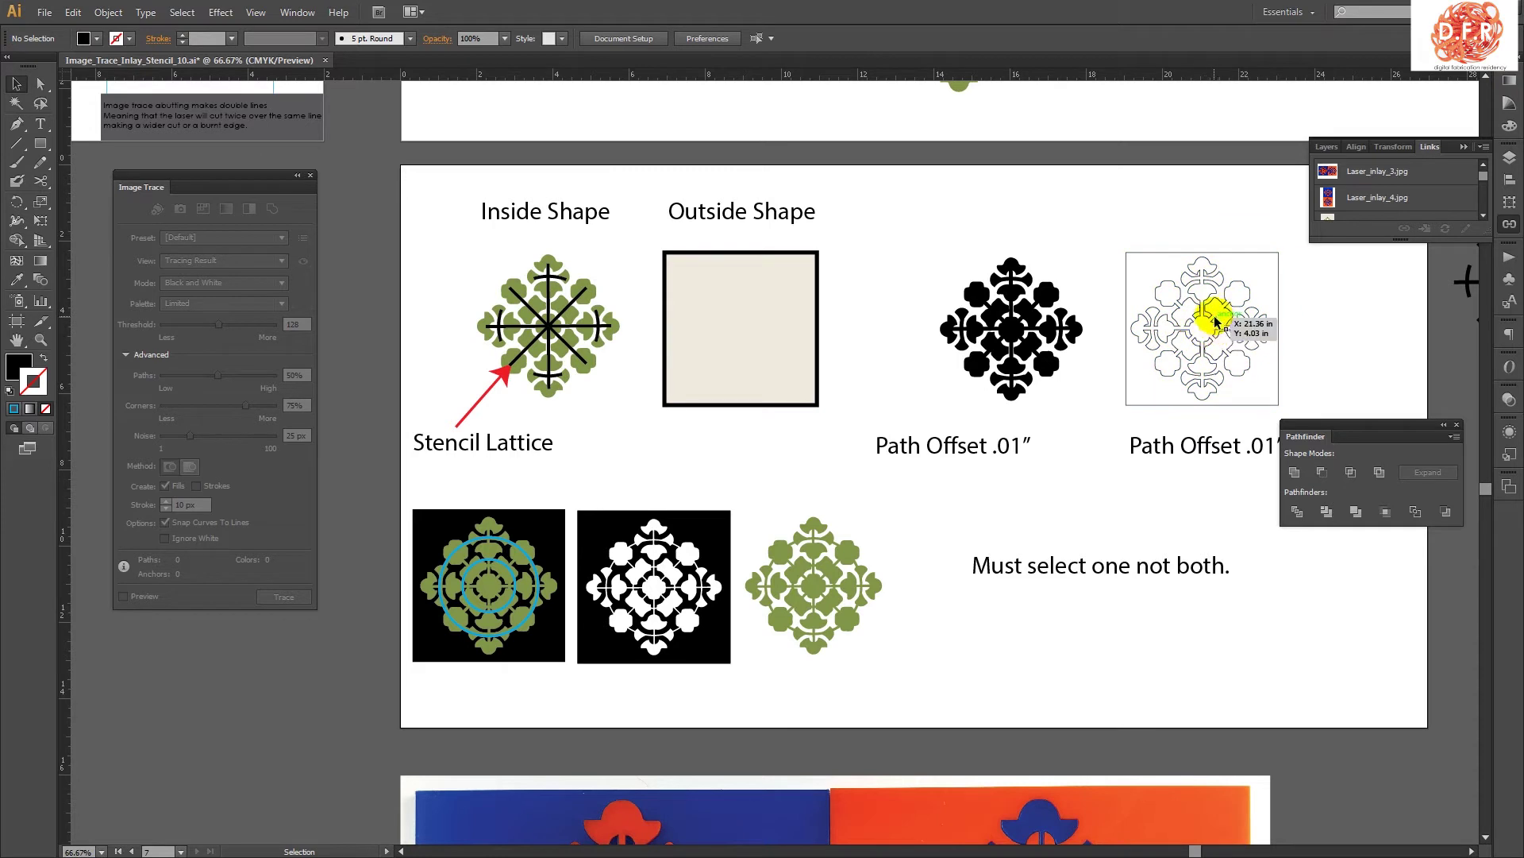
- Examine the solid black and outlined Path Offset .01" examples up close
scroll(1187, 331, up, 2)
scroll(1214, 313, up, 3)
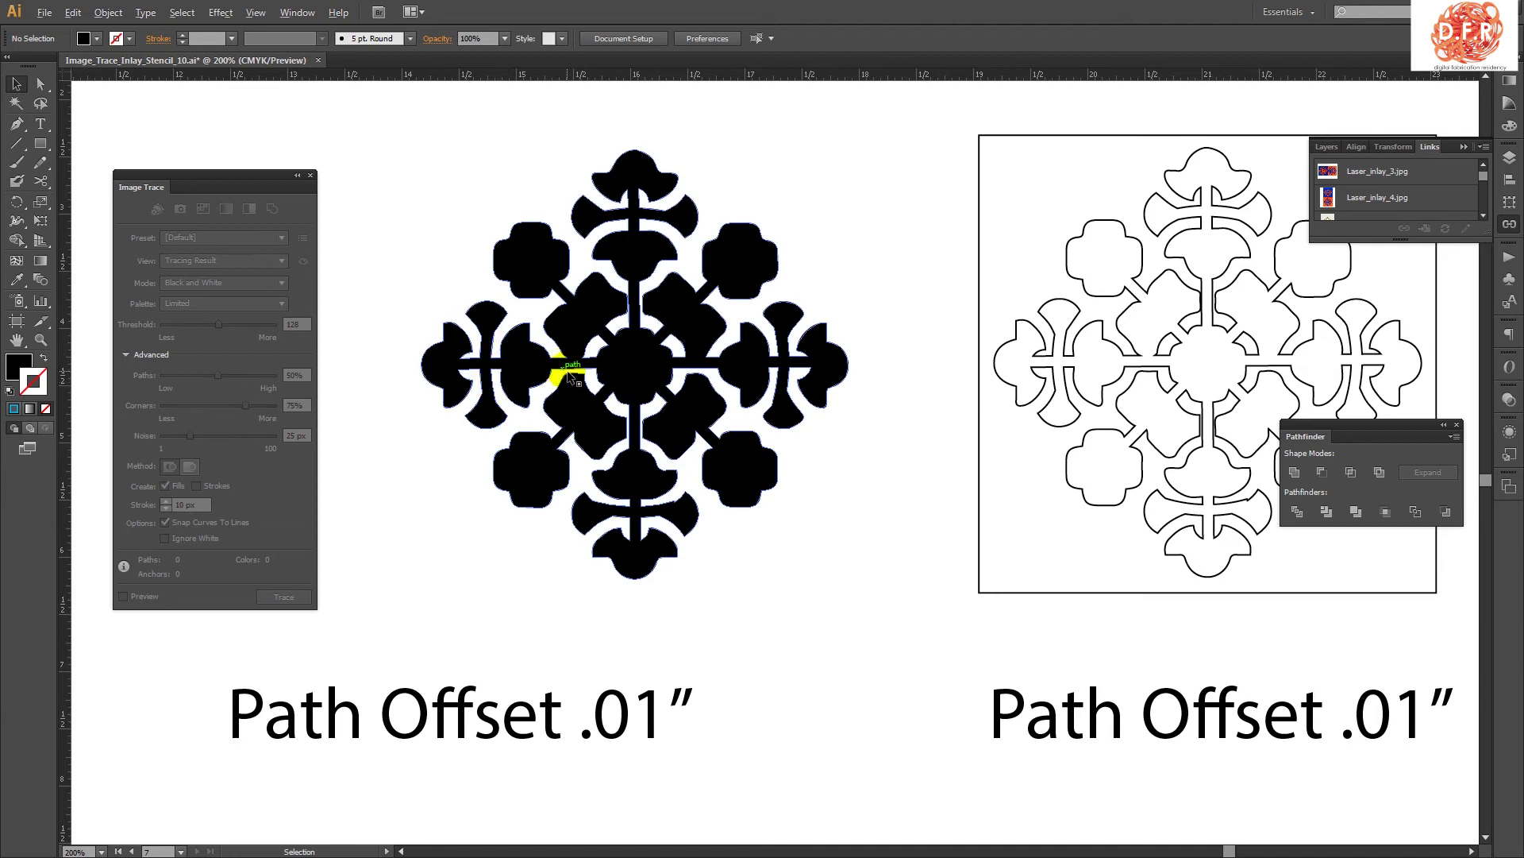
scroll(571, 375, down, 3)
drag(534, 453, 848, 564)
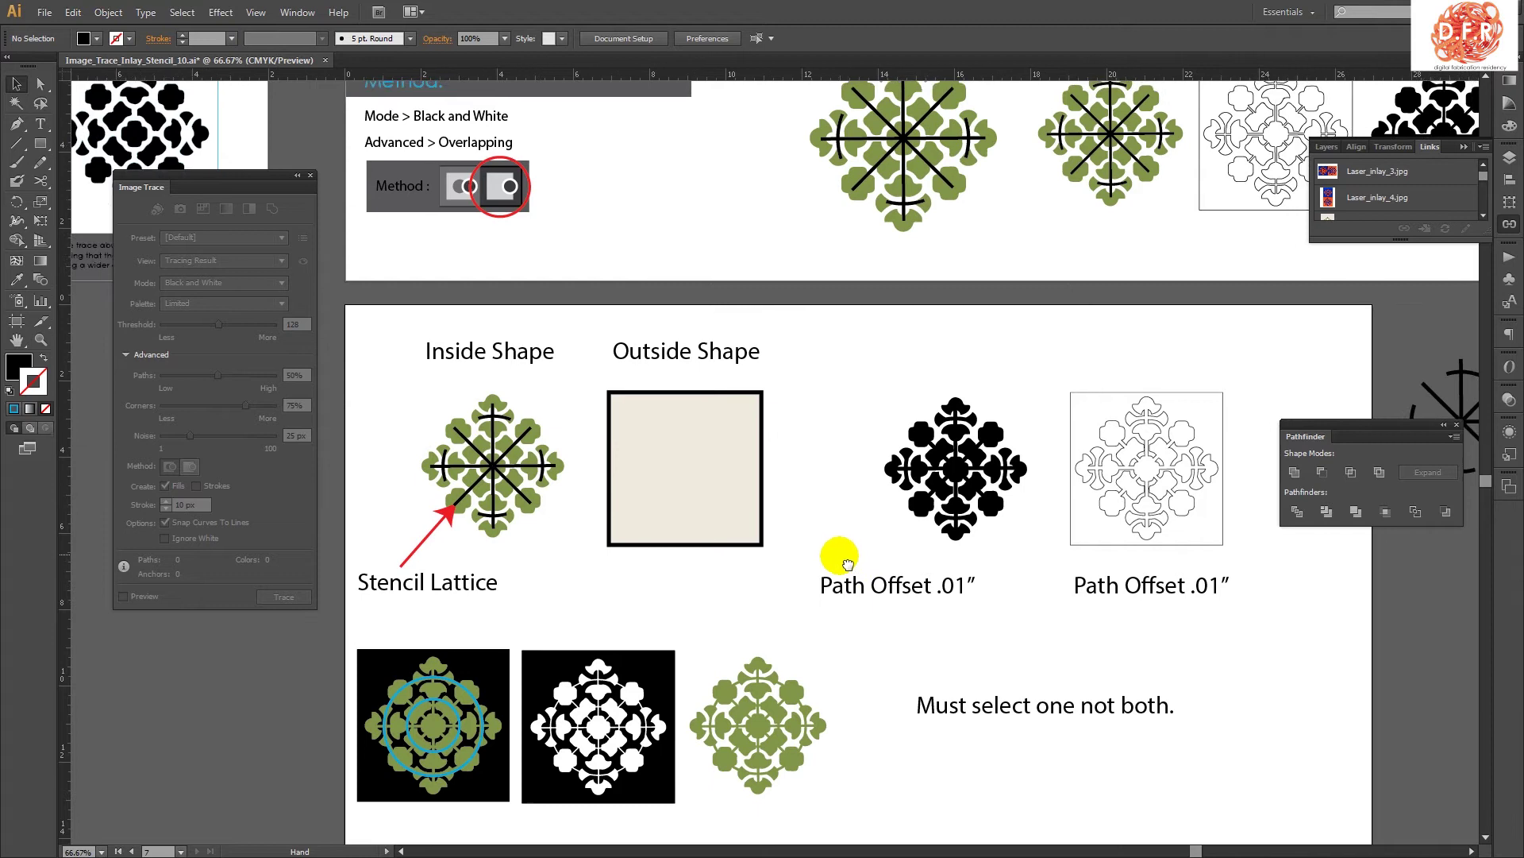
drag(860, 489, 828, 511)
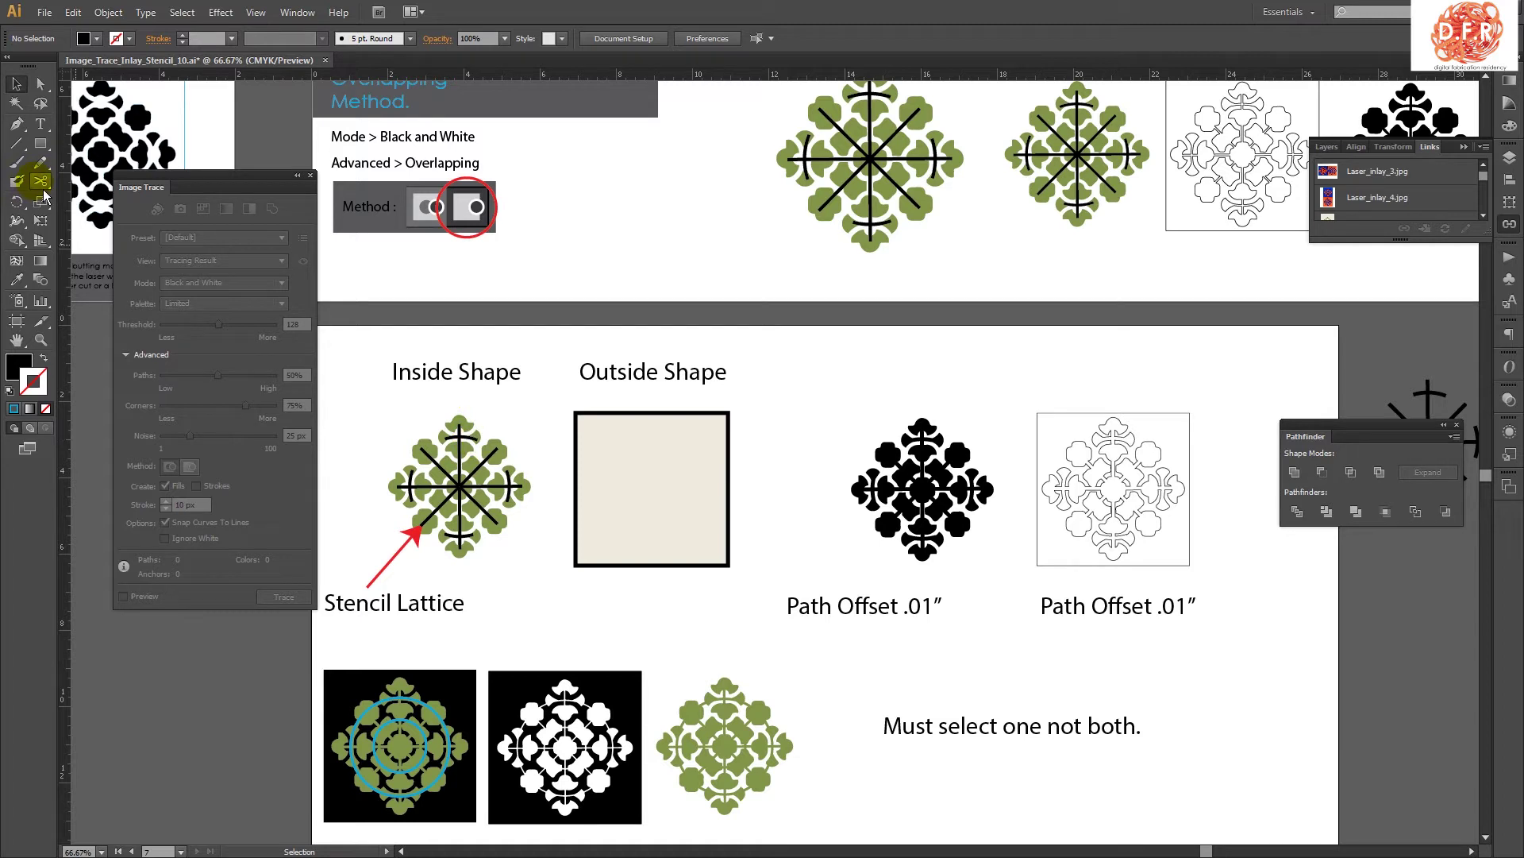
- Choose the Eraser tool from the group that holds the Scissors tool
scroll(402, 493, up, 3)
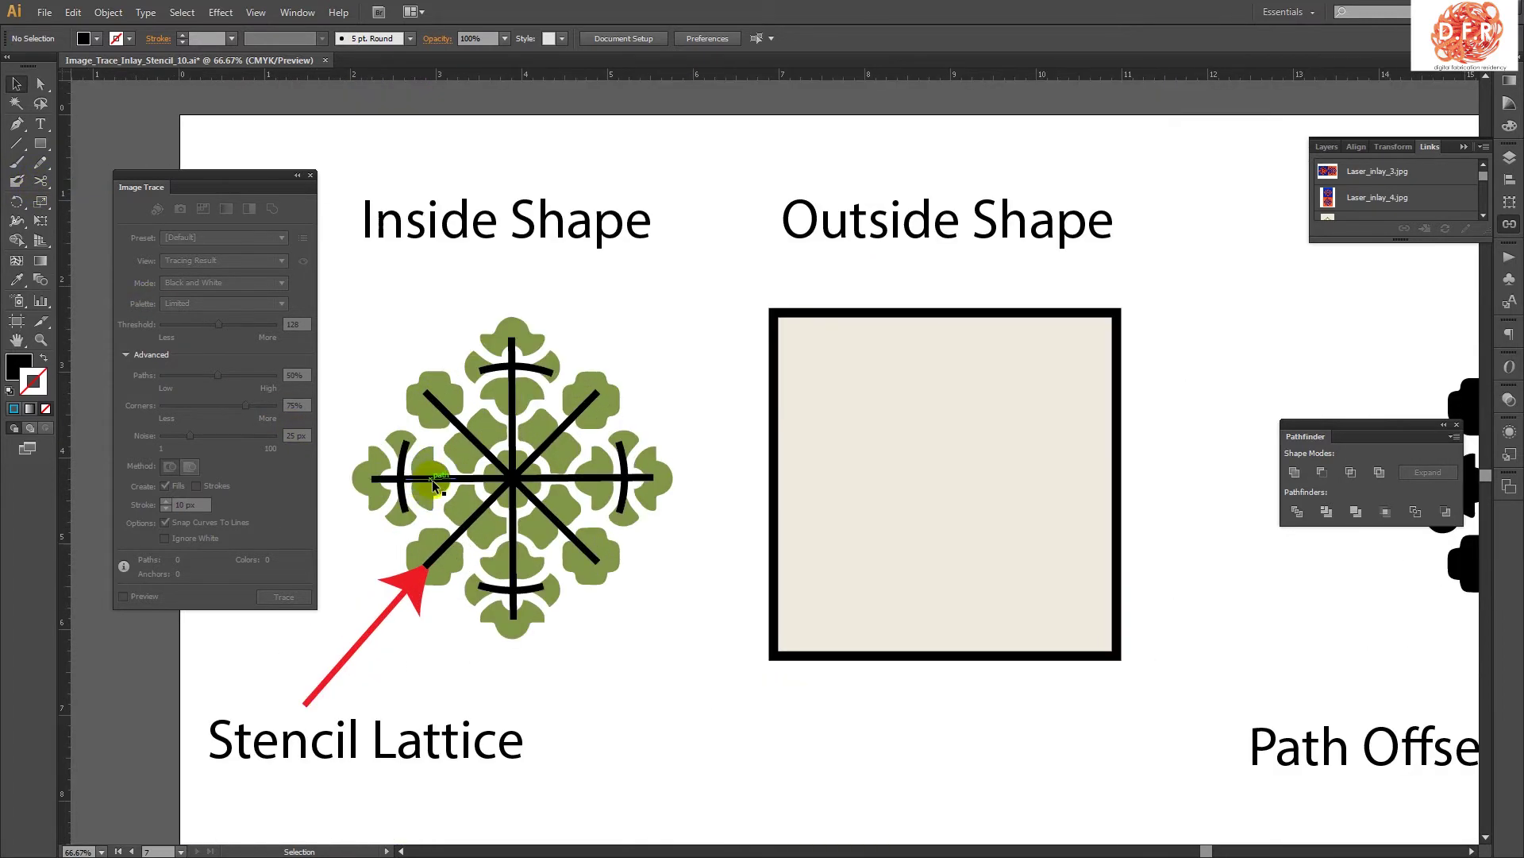
click(45, 191)
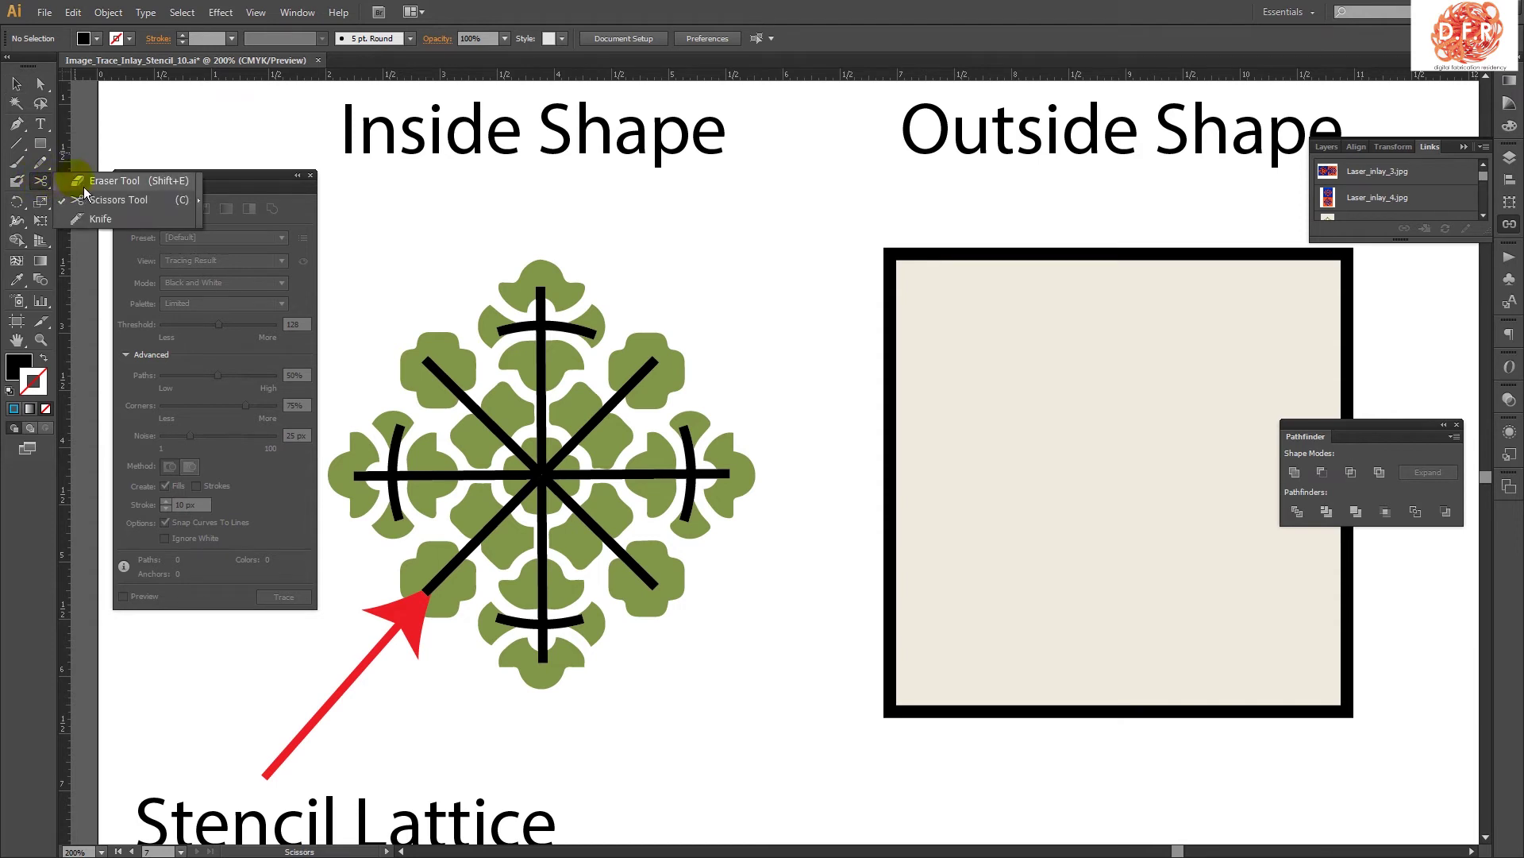
click(88, 186)
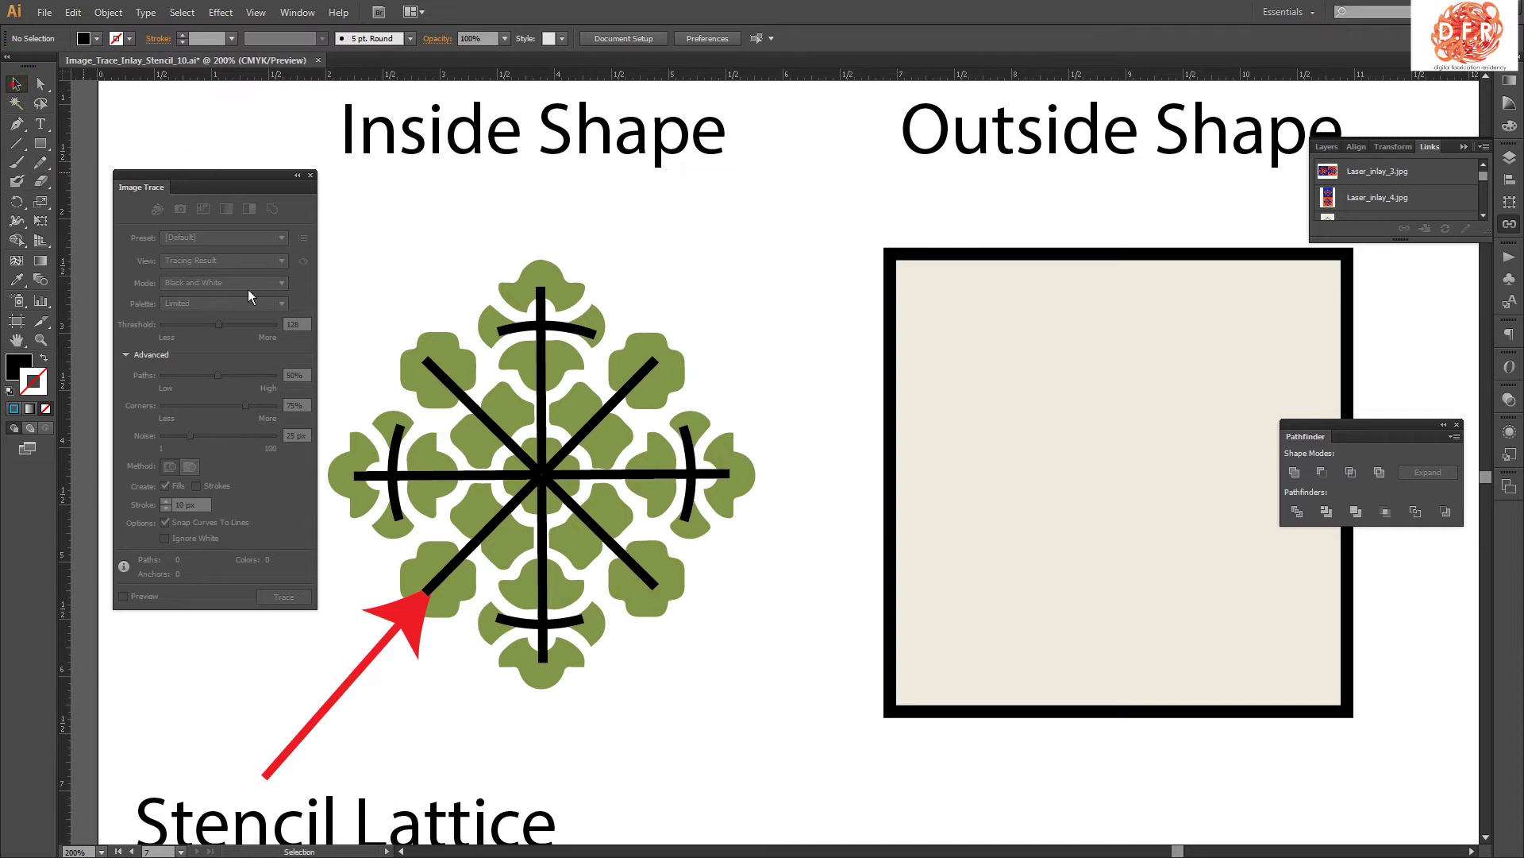
- Select the stencil lattice's upper vertical, upper-right diagonal and right horizontal lines together, and clear the selection
click(543, 353)
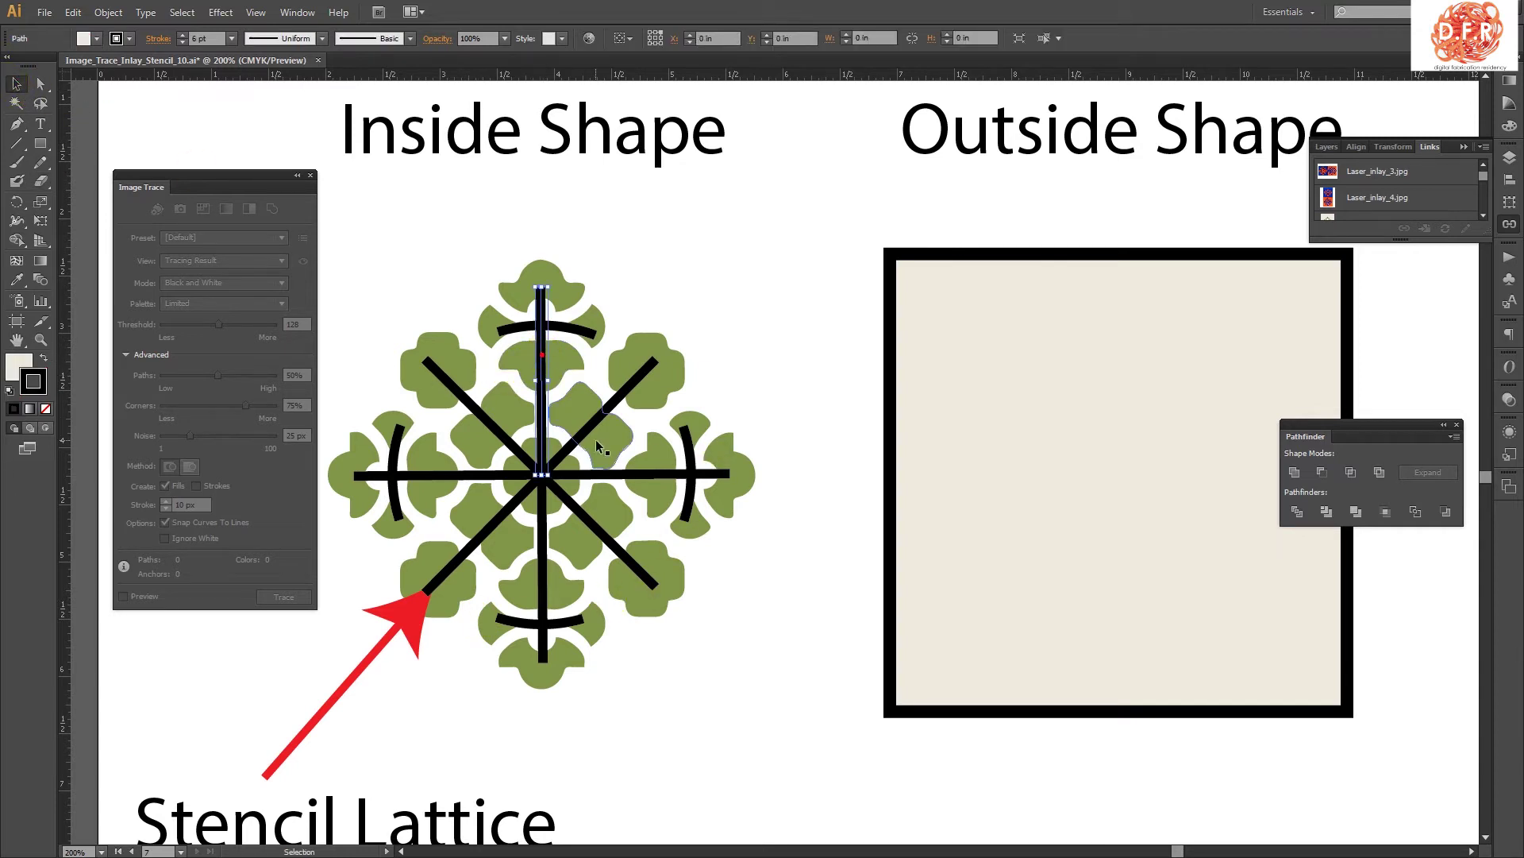
shift+click(622, 403)
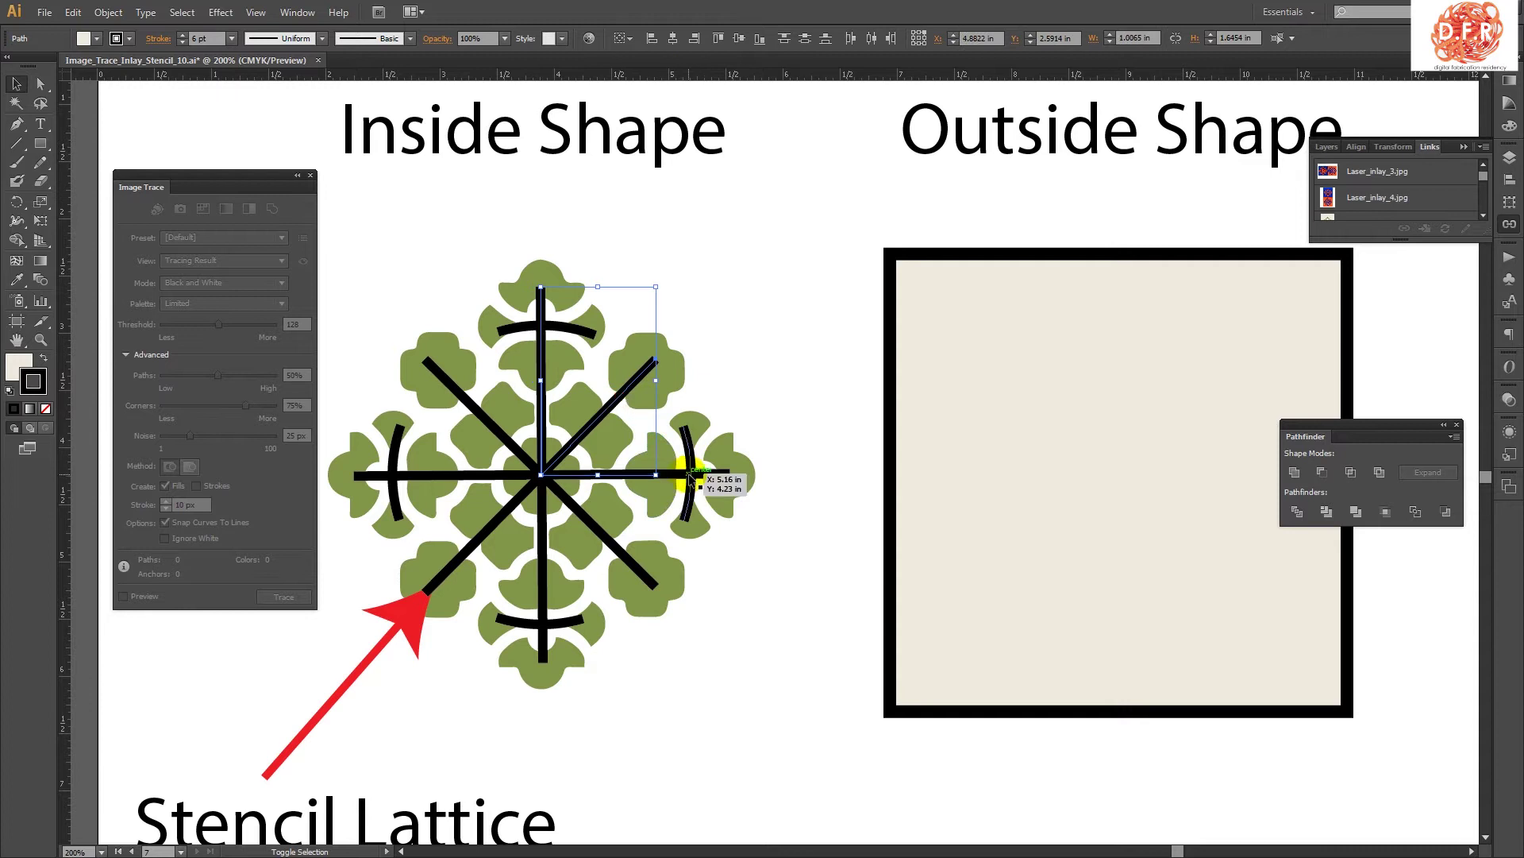
shift+click(688, 436)
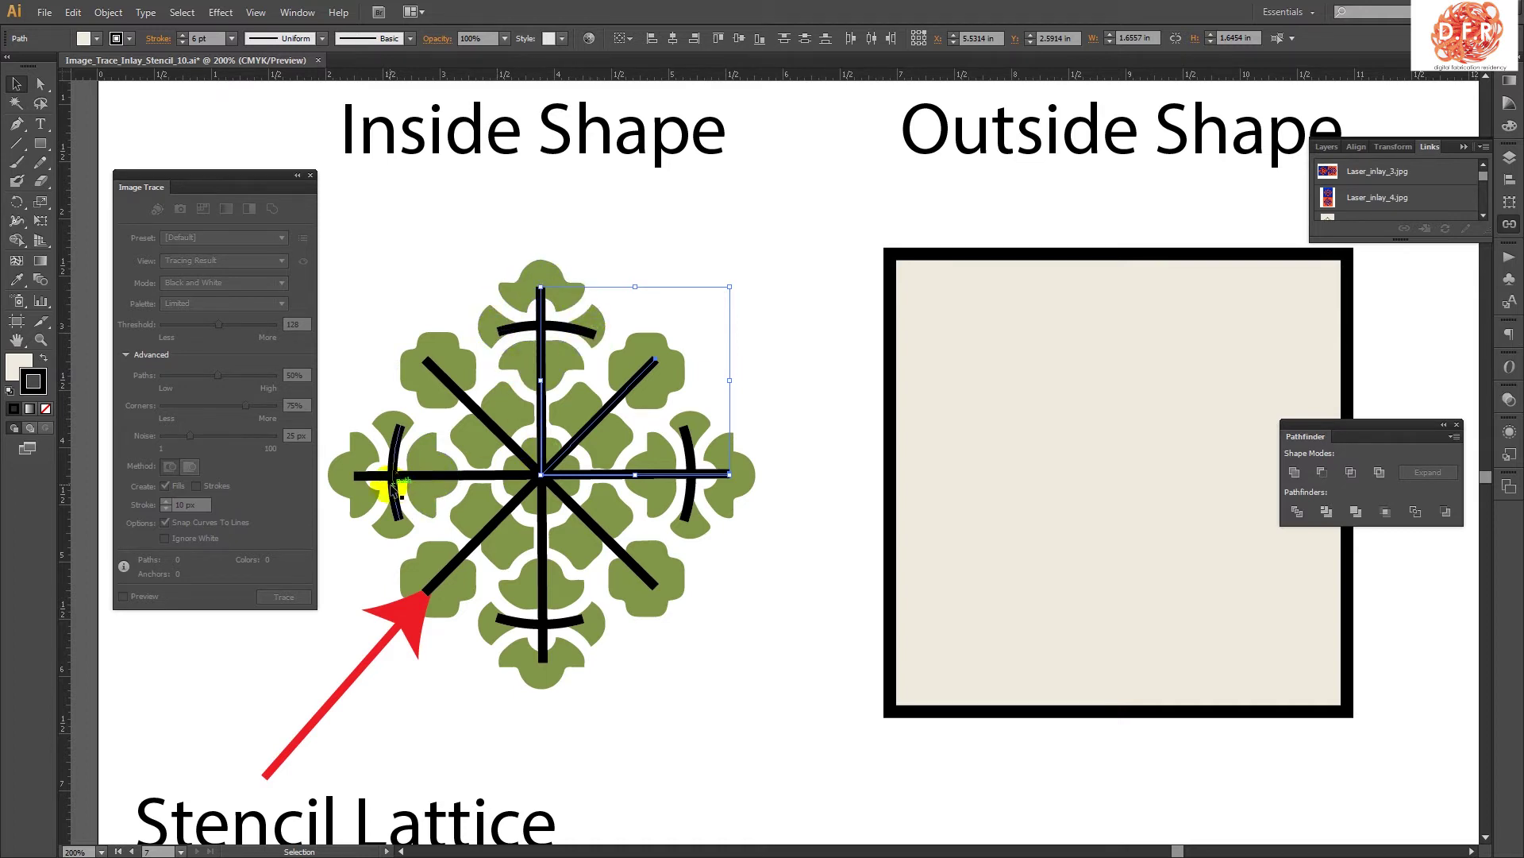
click(691, 694)
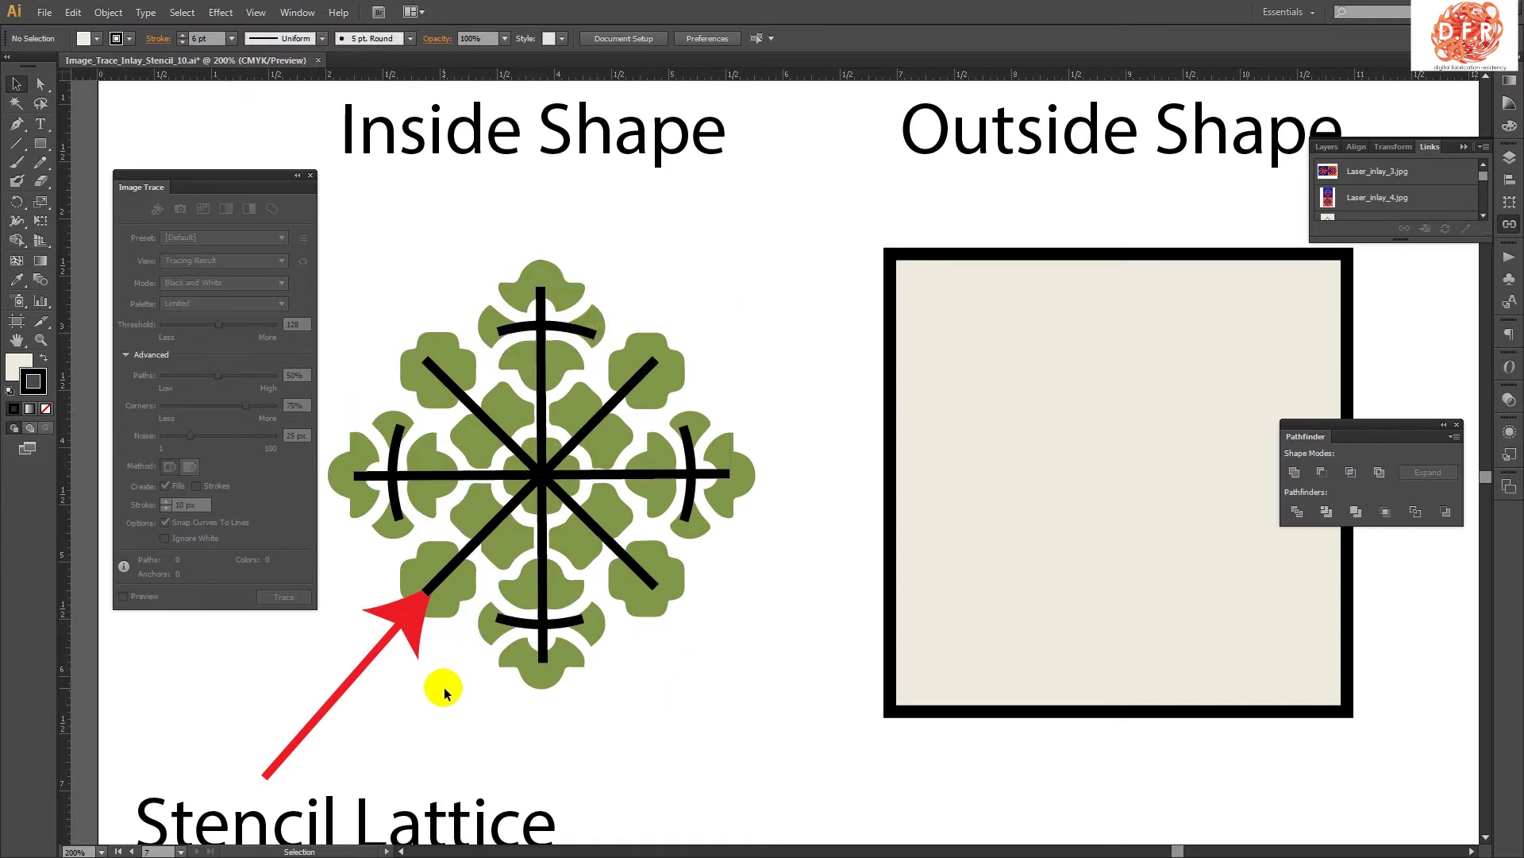
- Look over the outside shape and Path Offset .01" examples, through to the separate lattice, green shapes and square beside the artboard
scroll(455, 674, down, 2)
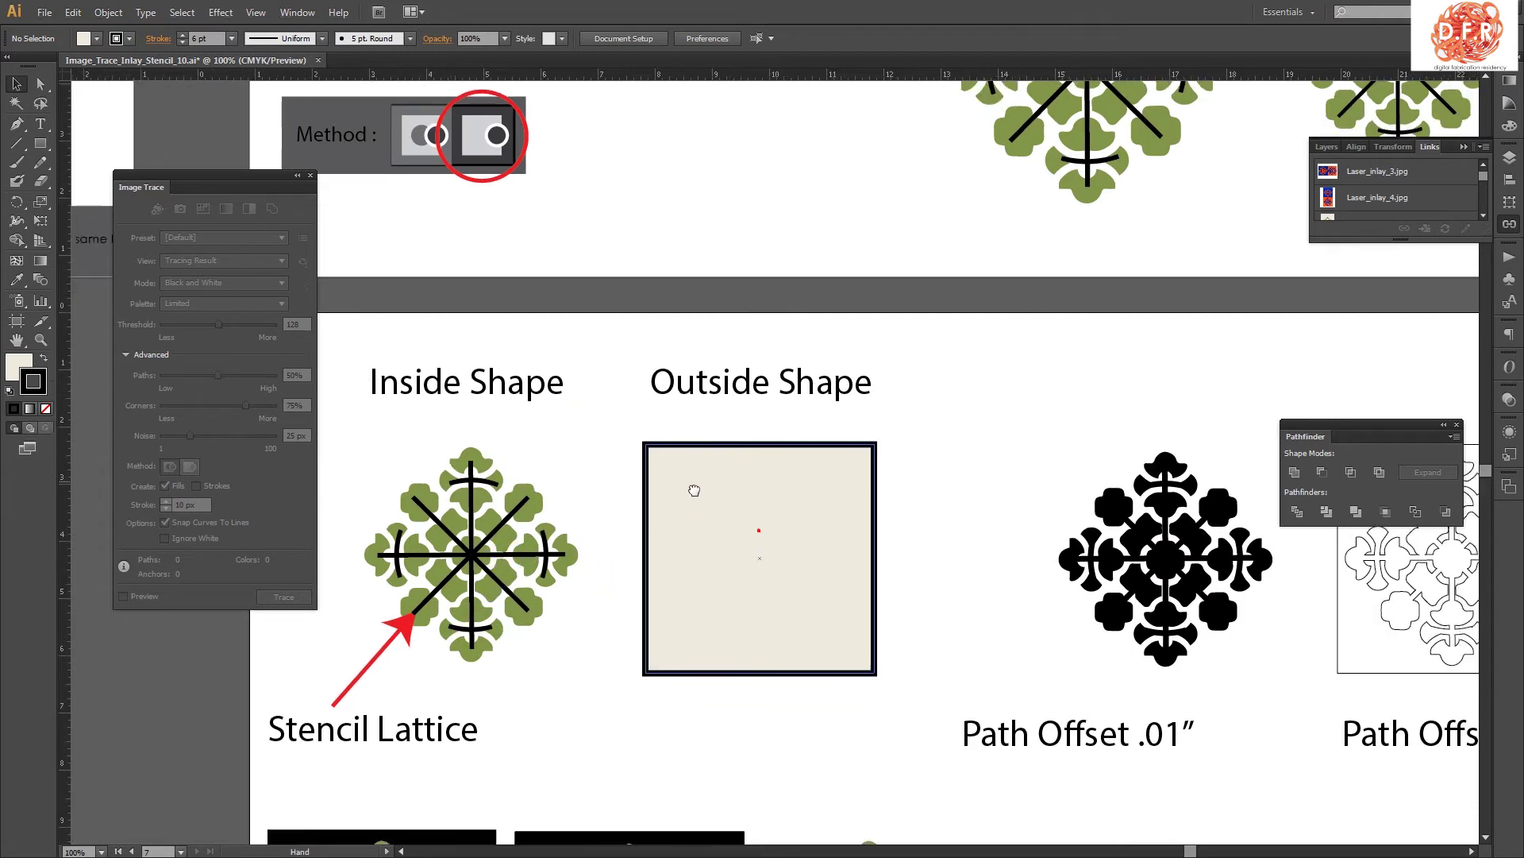
drag(694, 490, 781, 533)
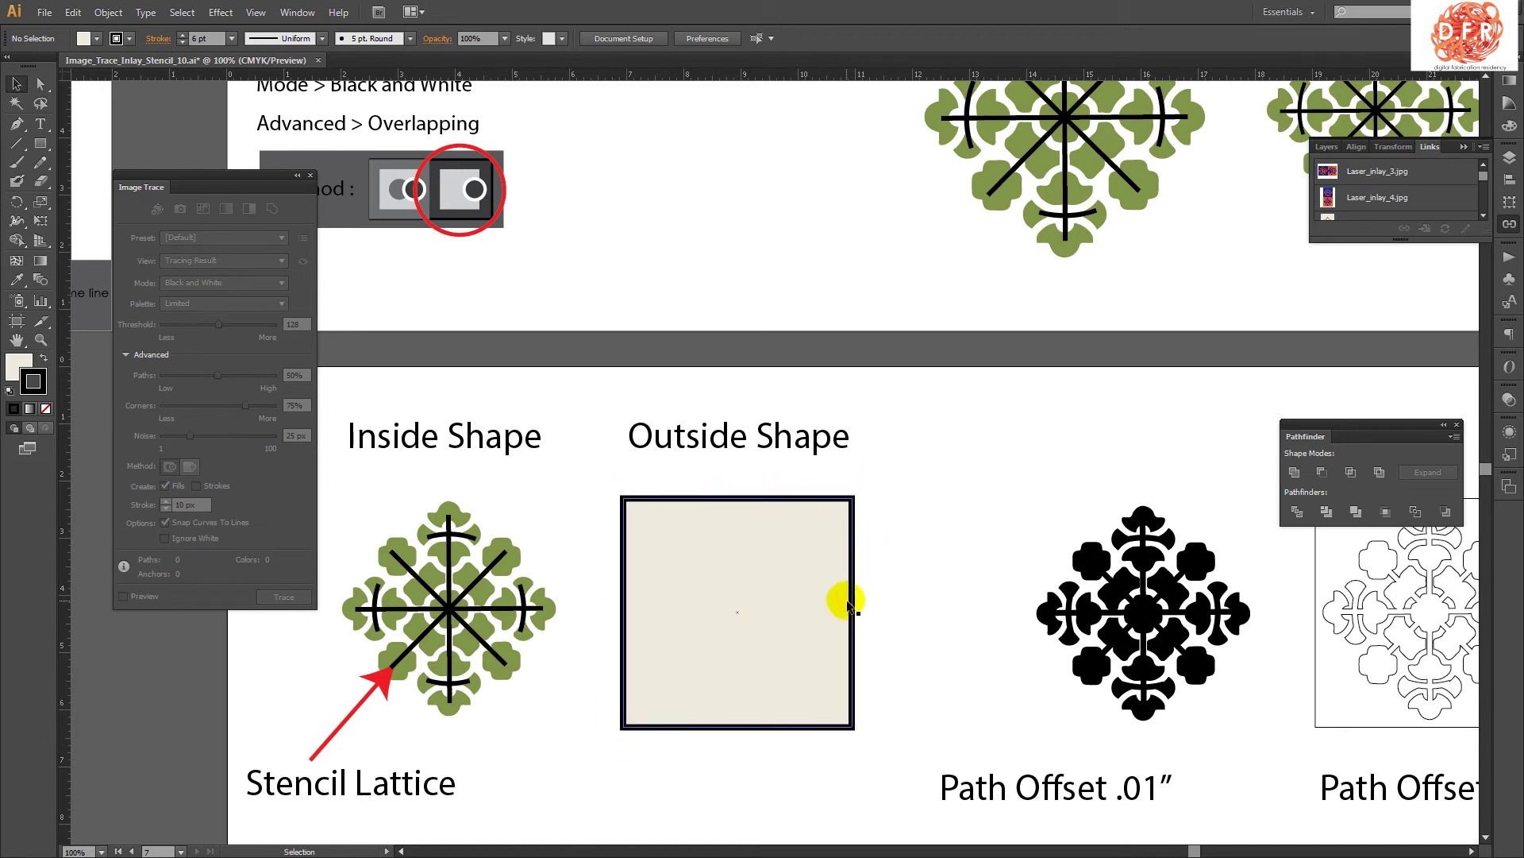
key(space)
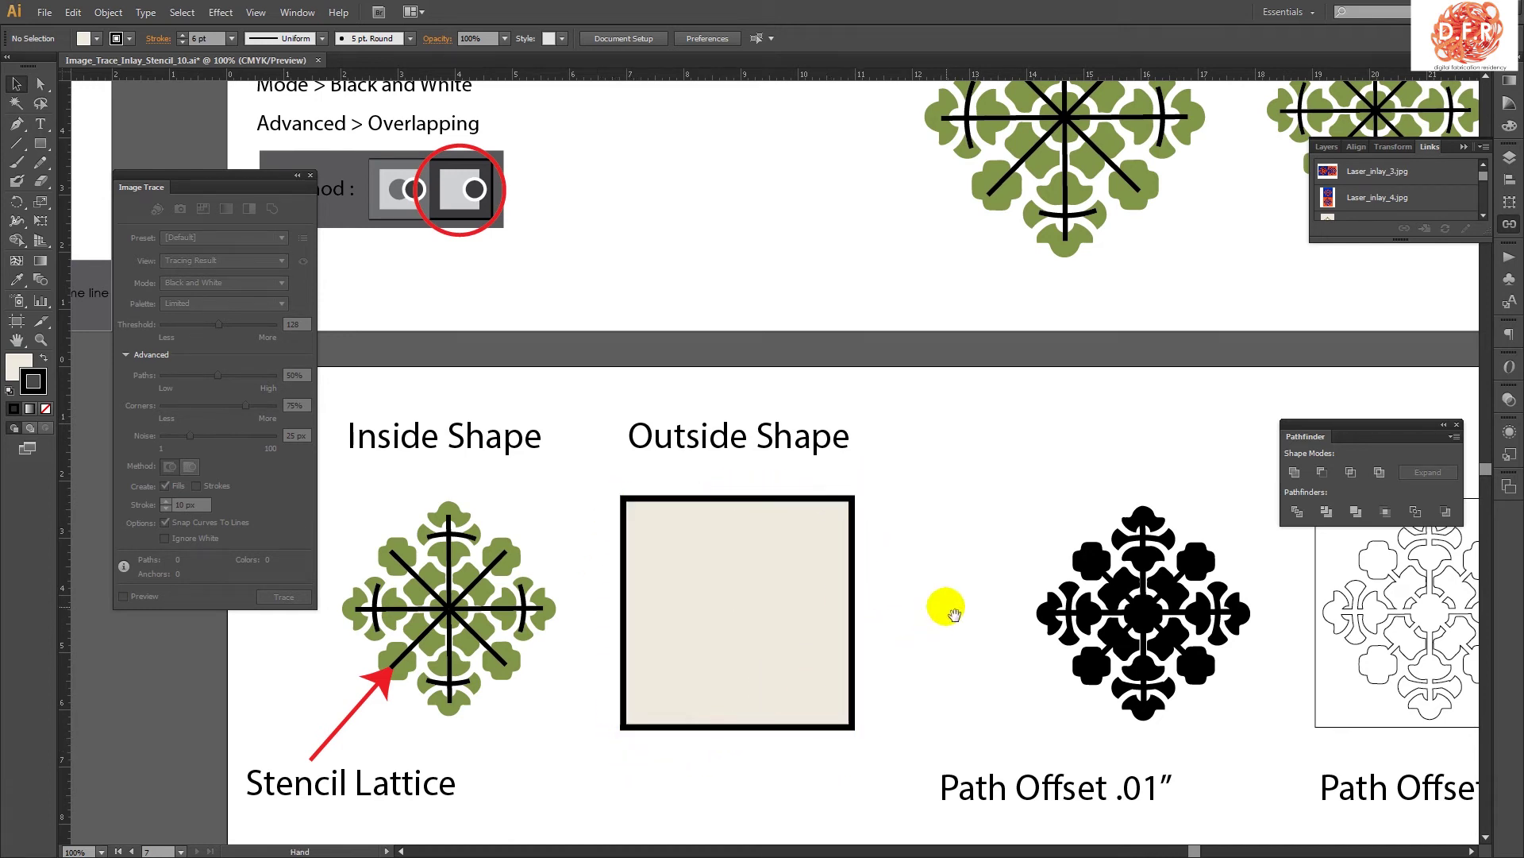
drag(953, 611, 1127, 462)
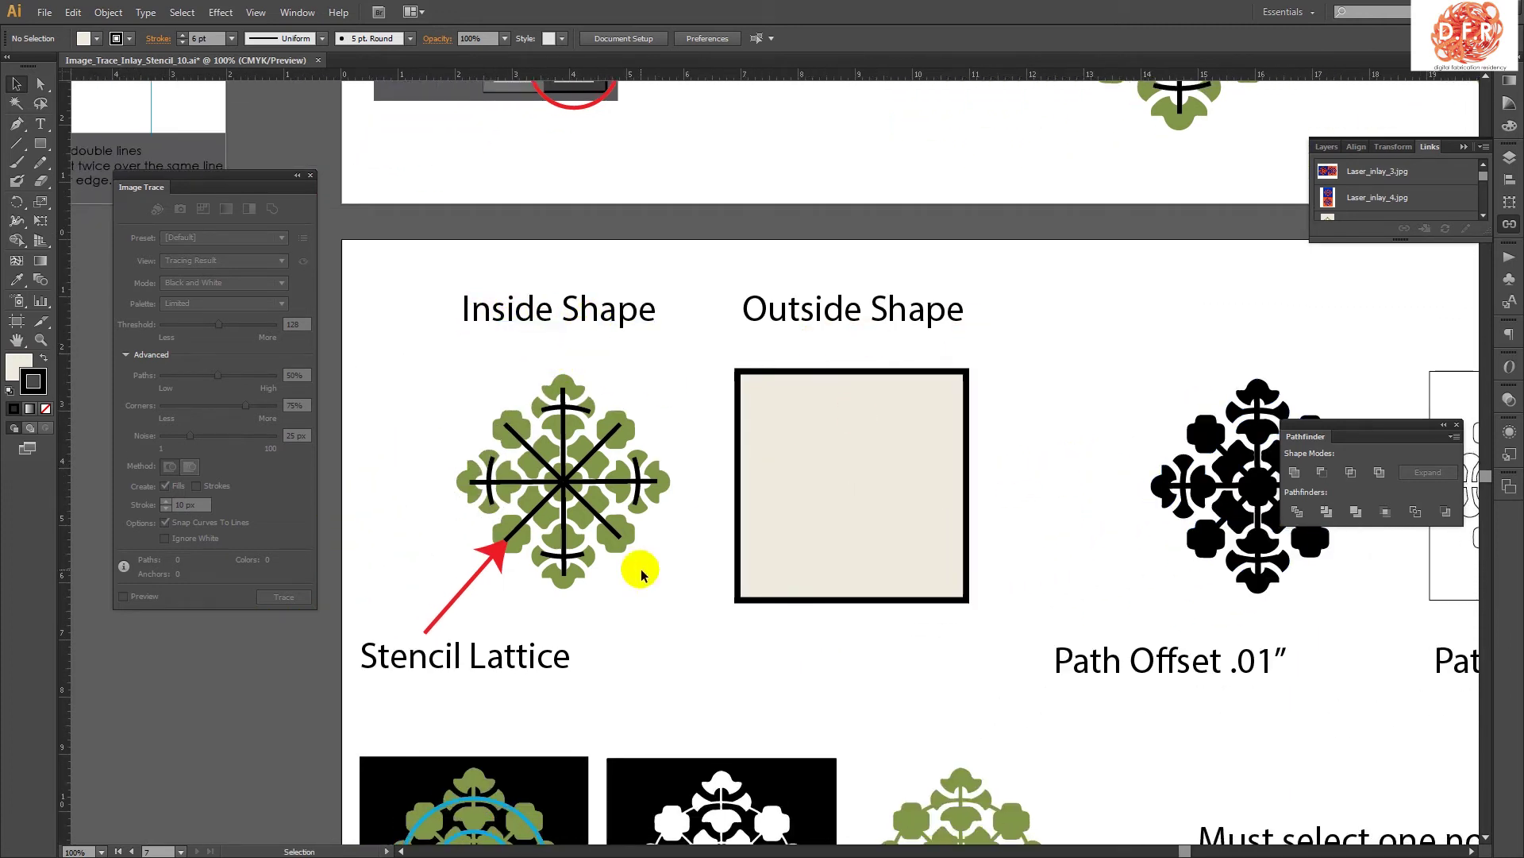
scroll(874, 627, right, 5)
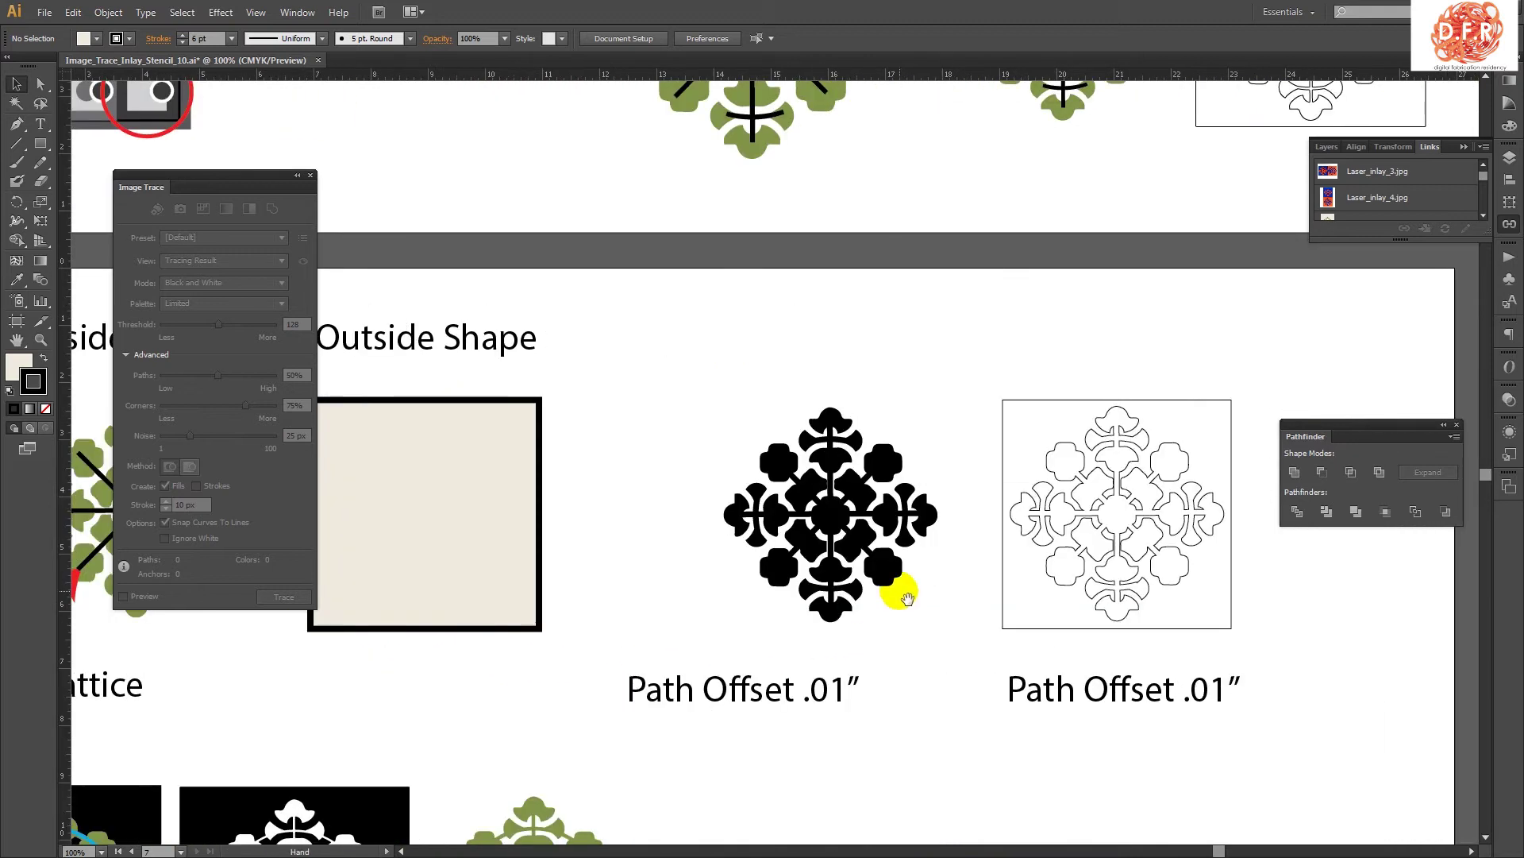
scroll(908, 597, right, 3)
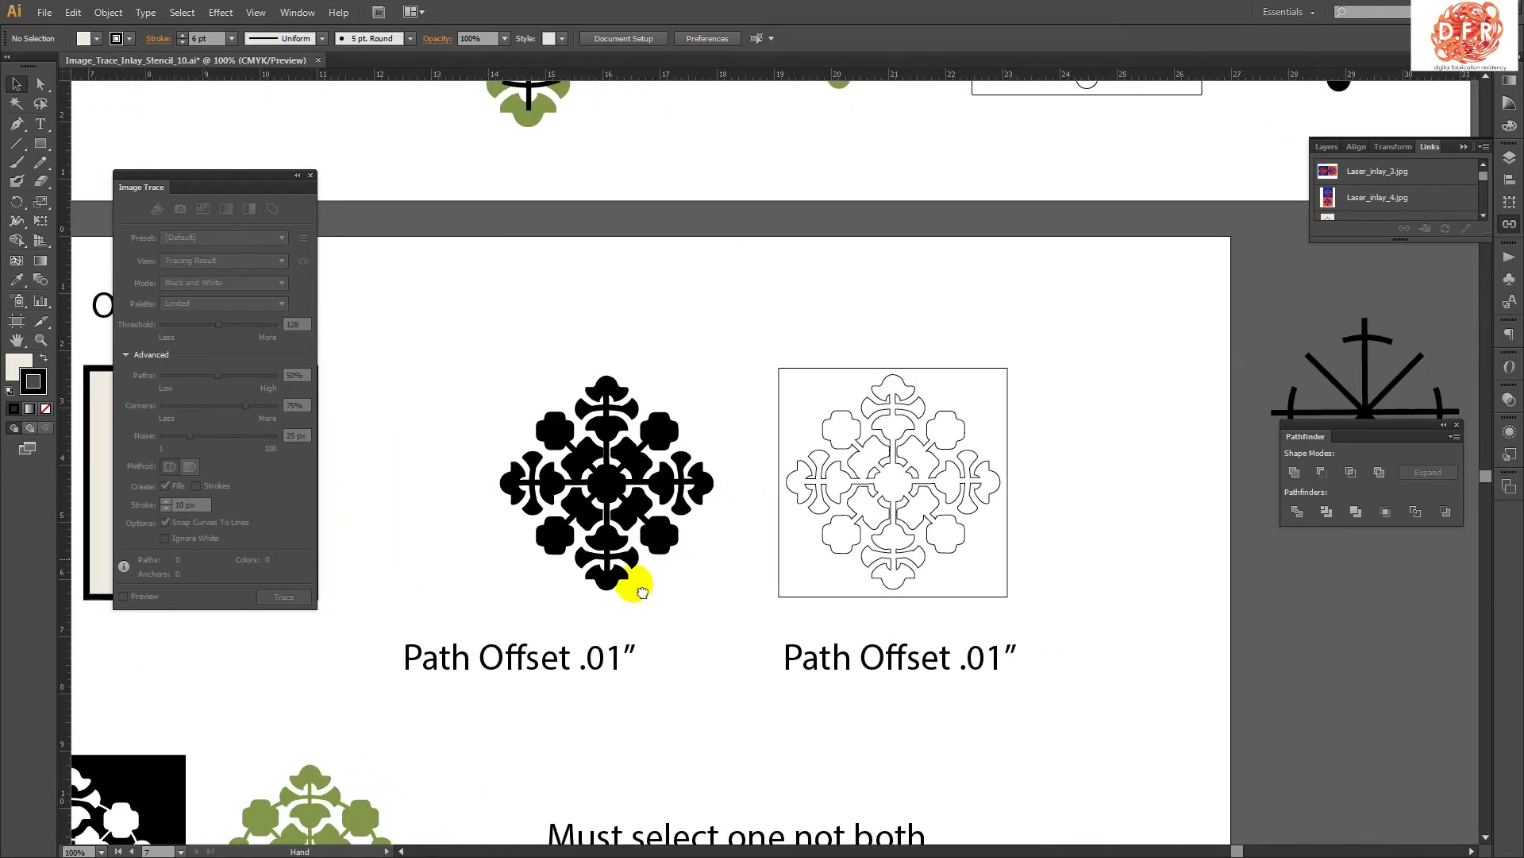
scroll(642, 592, right, 9)
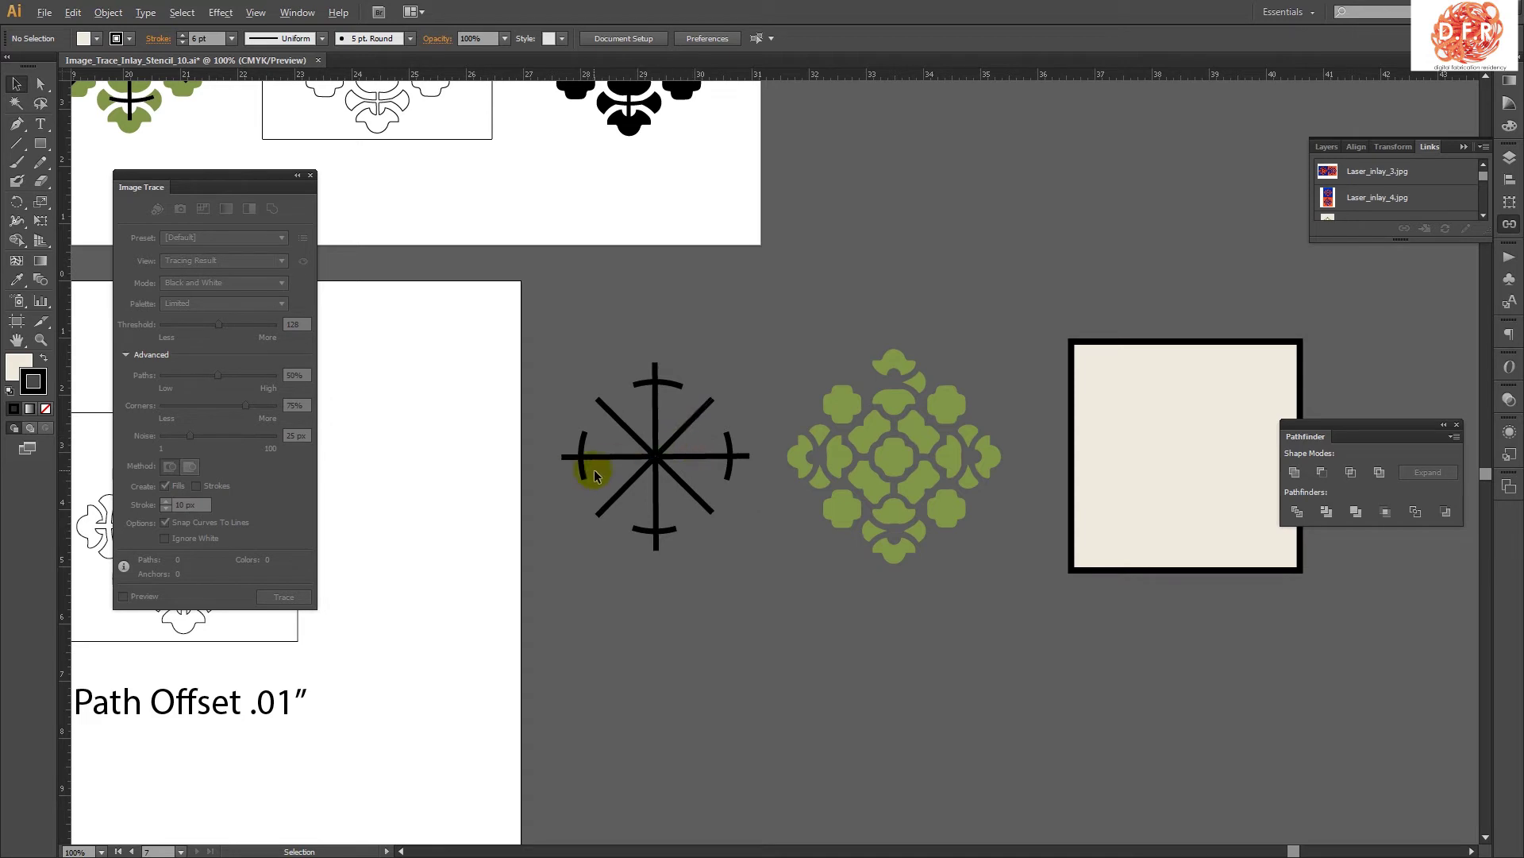
- Select all lines of the separate lattice by matching the upper vertical line's stroke weight, and clear the selection
scroll(594, 469, up, 2)
click(718, 366)
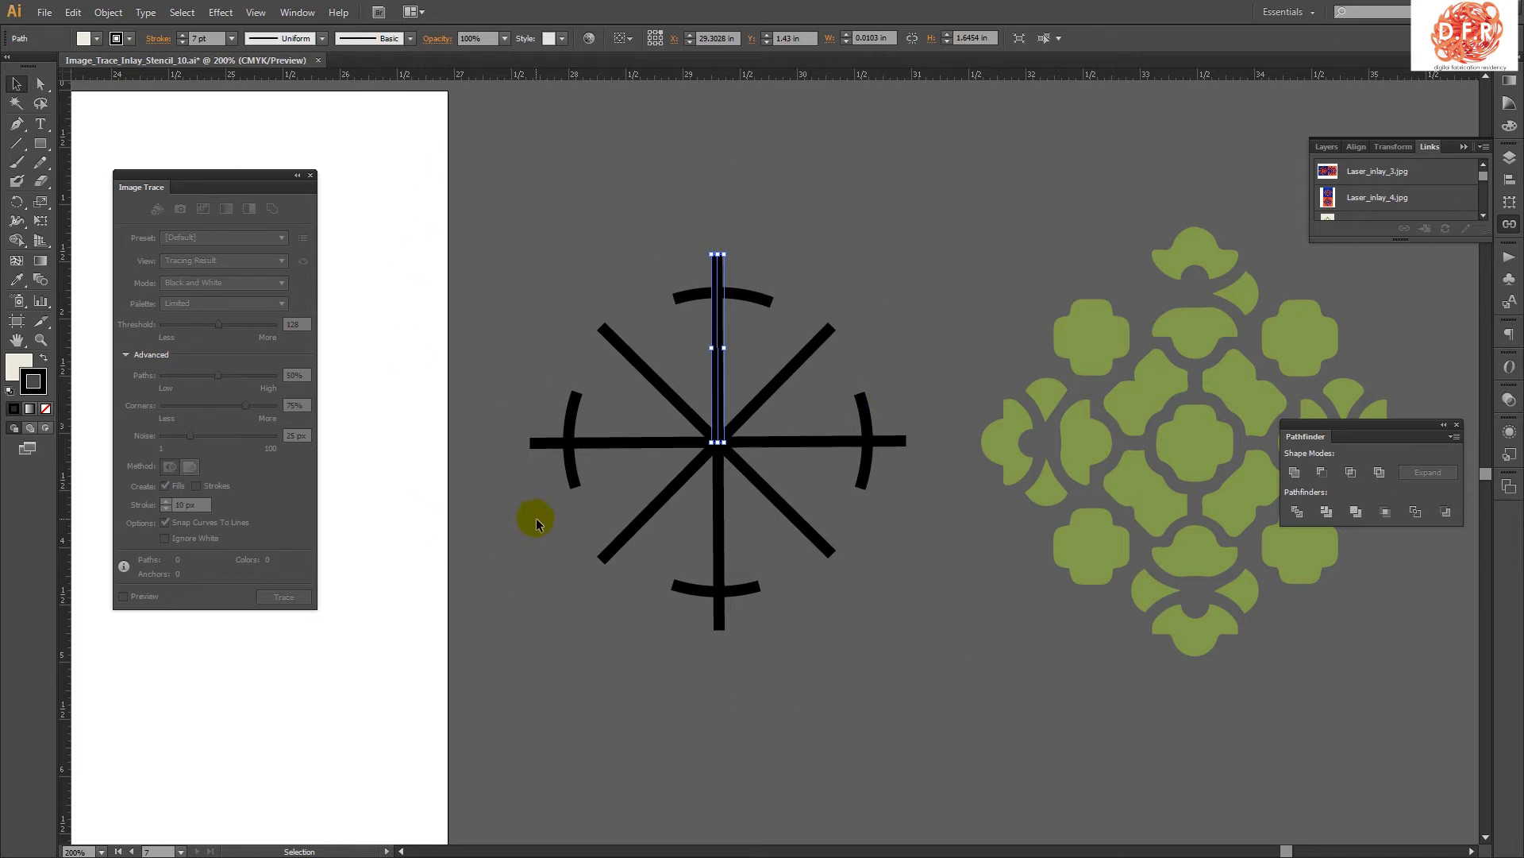
click(183, 13)
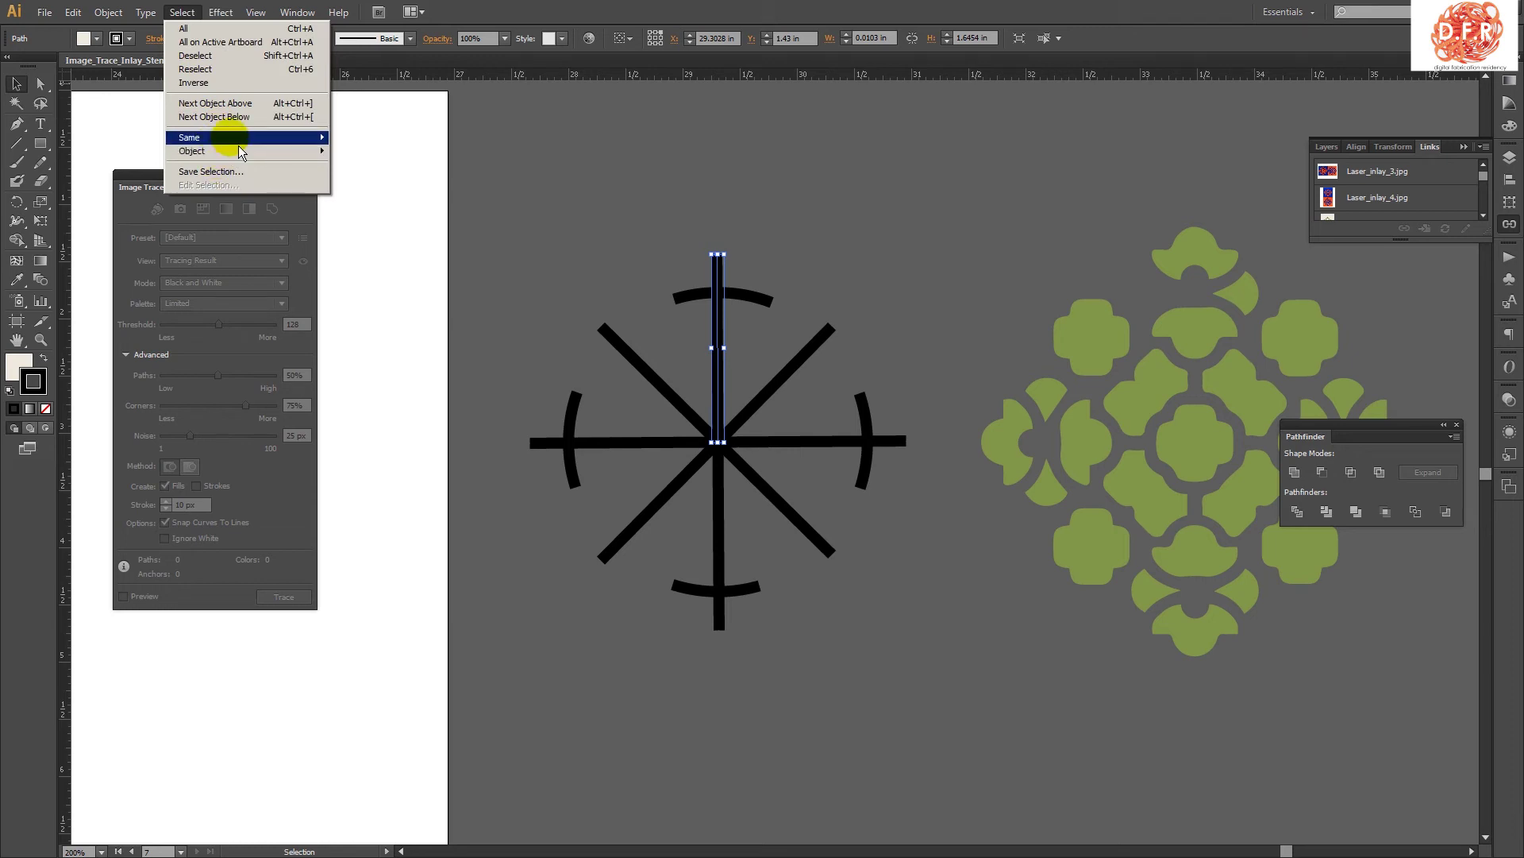
mouse_move(230, 140)
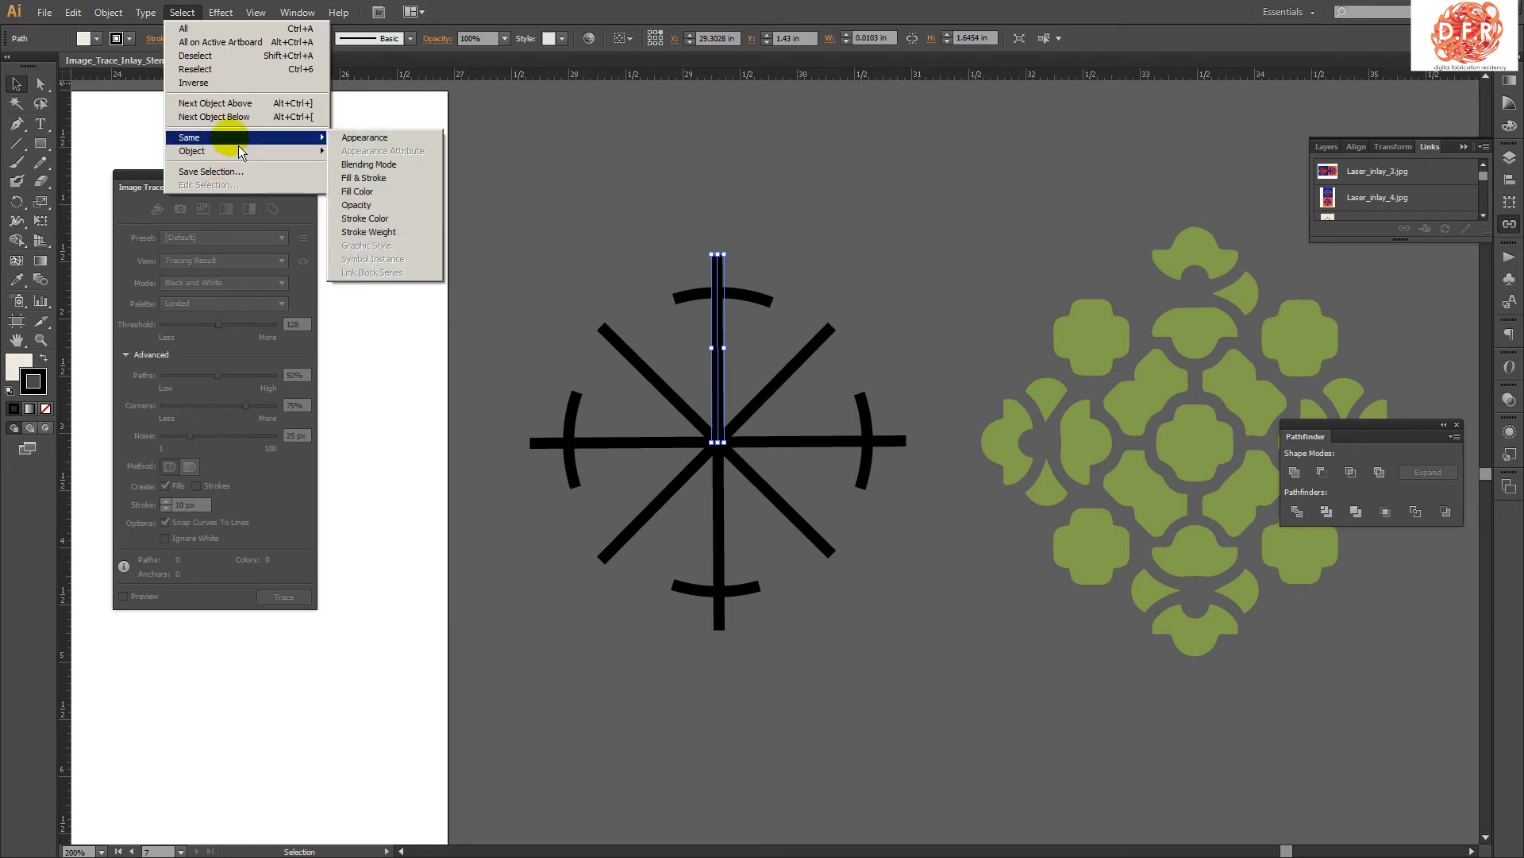
click(422, 238)
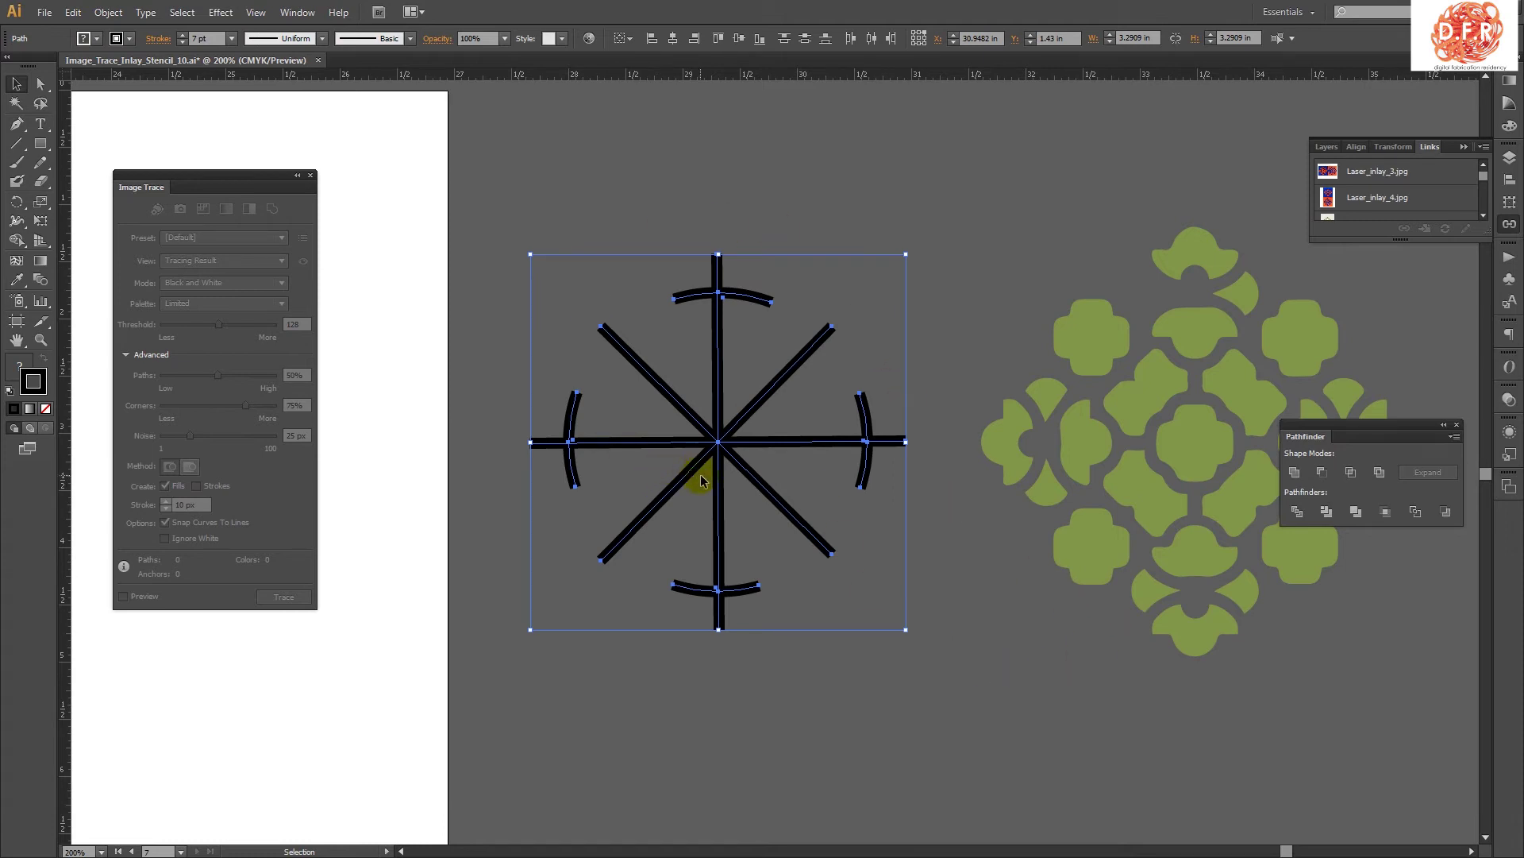
mouse_move(489, 190)
mouse_down()
mouse_move(789, 588)
mouse_move(947, 694)
mouse_move(870, 639)
mouse_up()
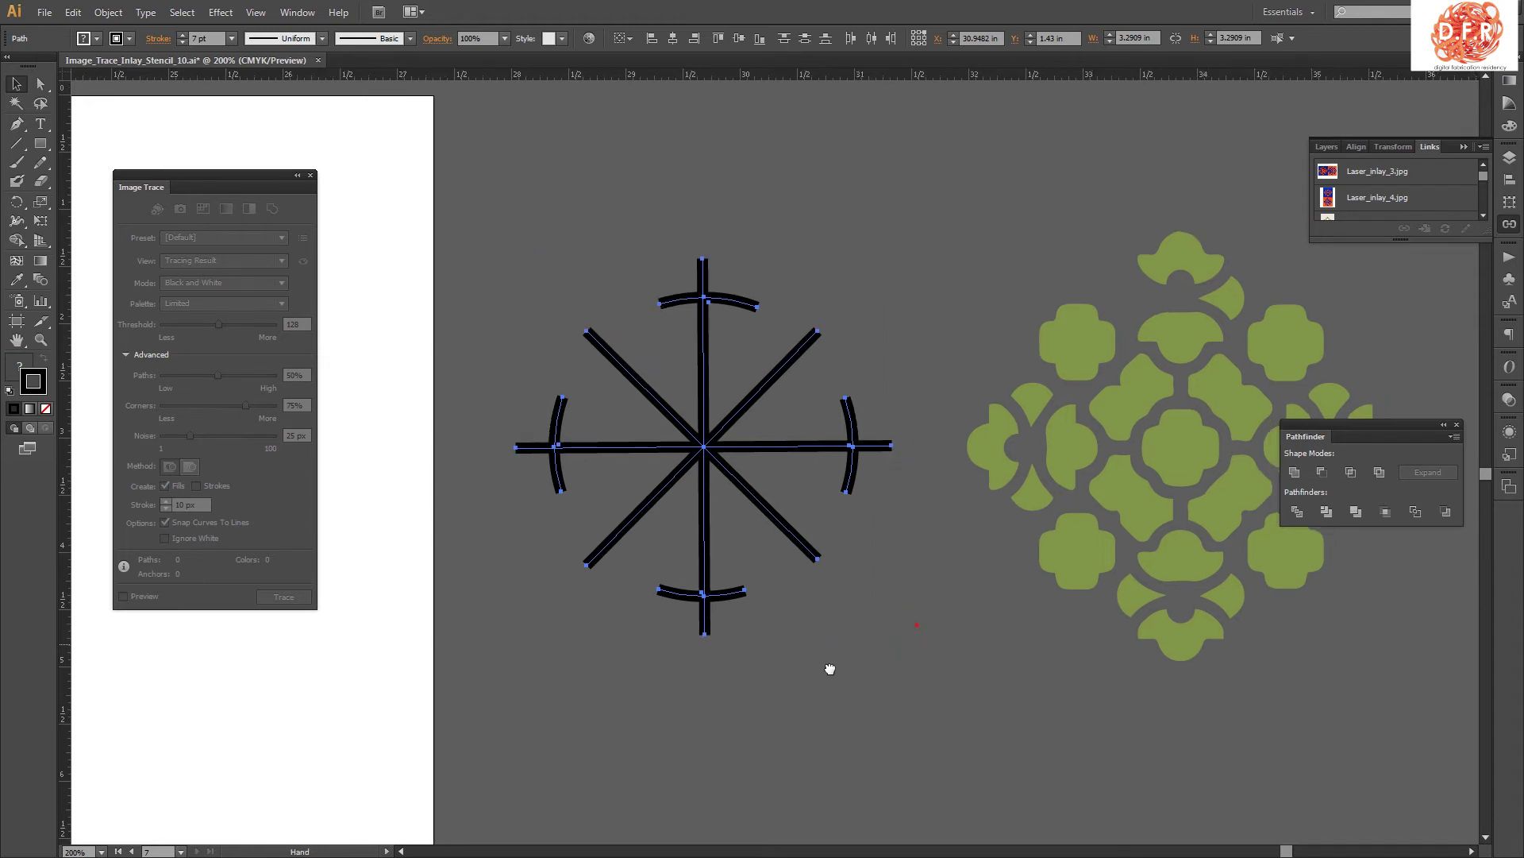
scroll(830, 667, right, 3)
scroll(830, 667, up, 1)
click(591, 558)
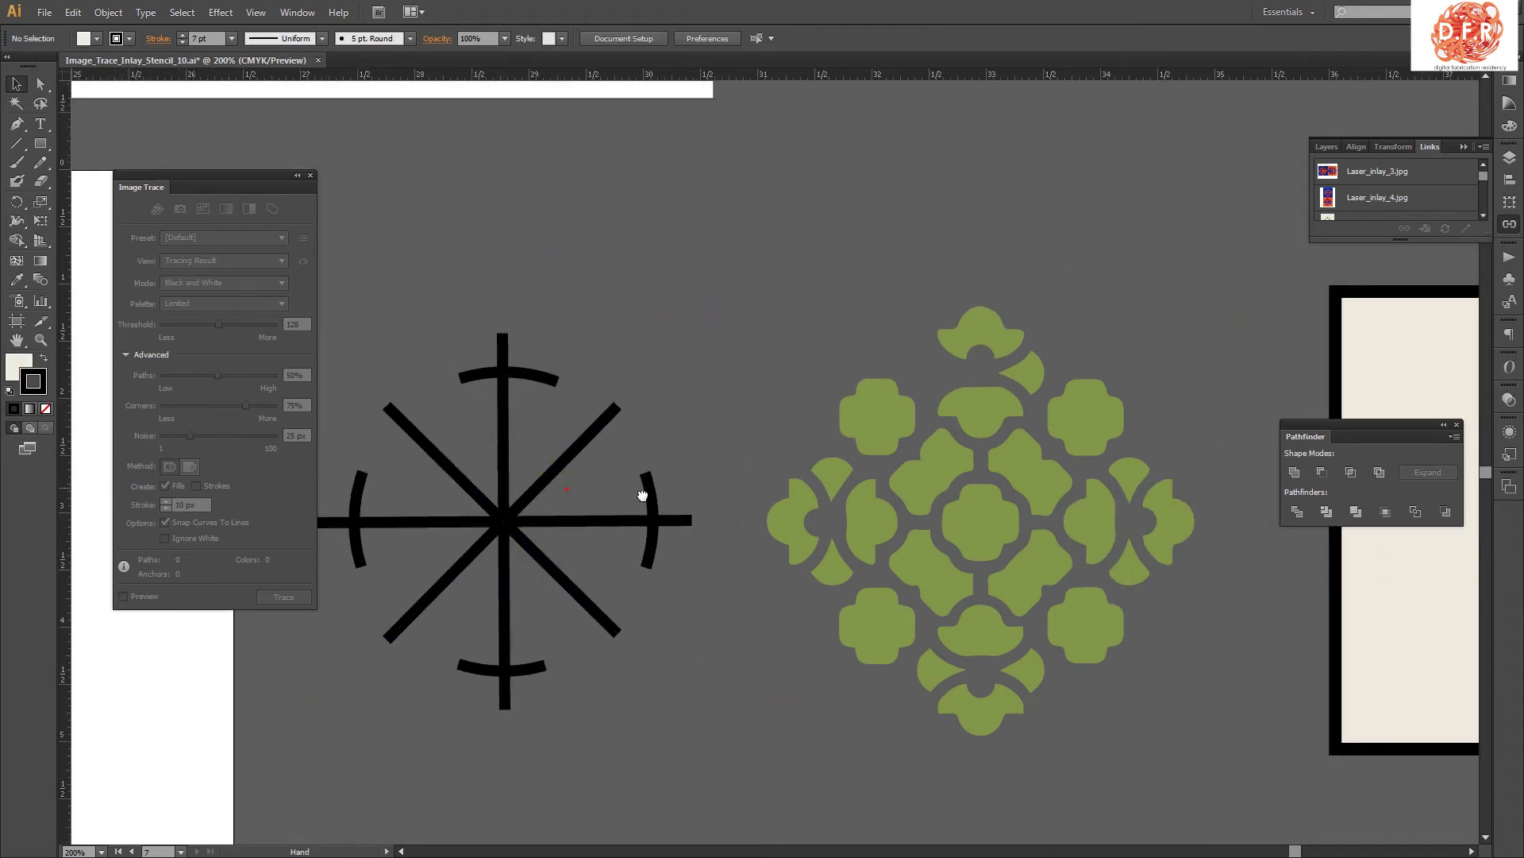
- Move the entire lattice beside the artboard onto the green shapes, with its hub over the central shape, and deselect it
scroll(644, 493, left, 2)
drag(373, 303, 487, 426)
drag(837, 747, 838, 746)
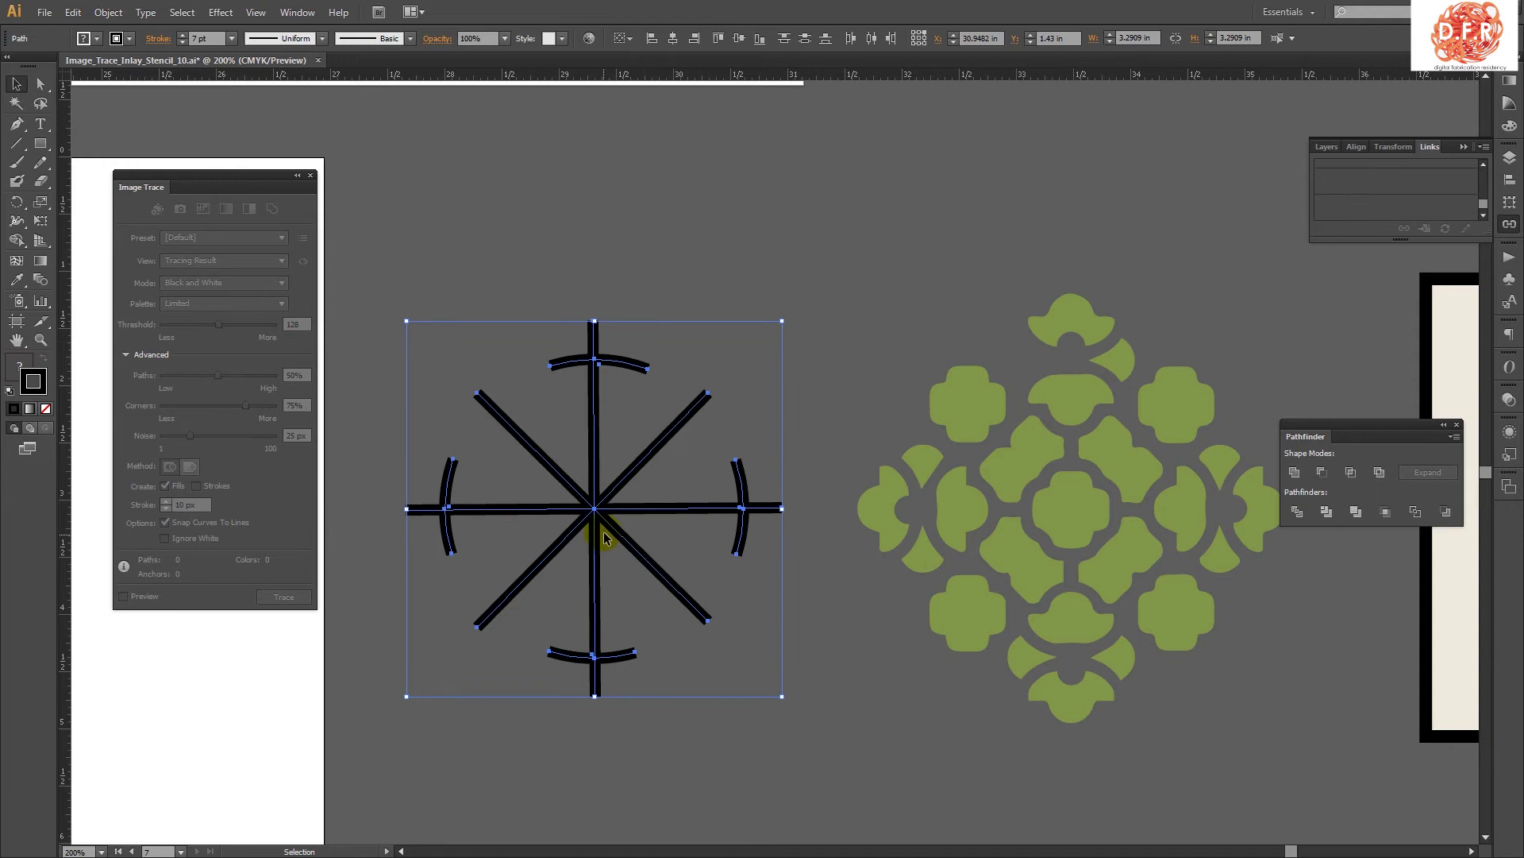
drag(596, 508, 1070, 515)
click(840, 326)
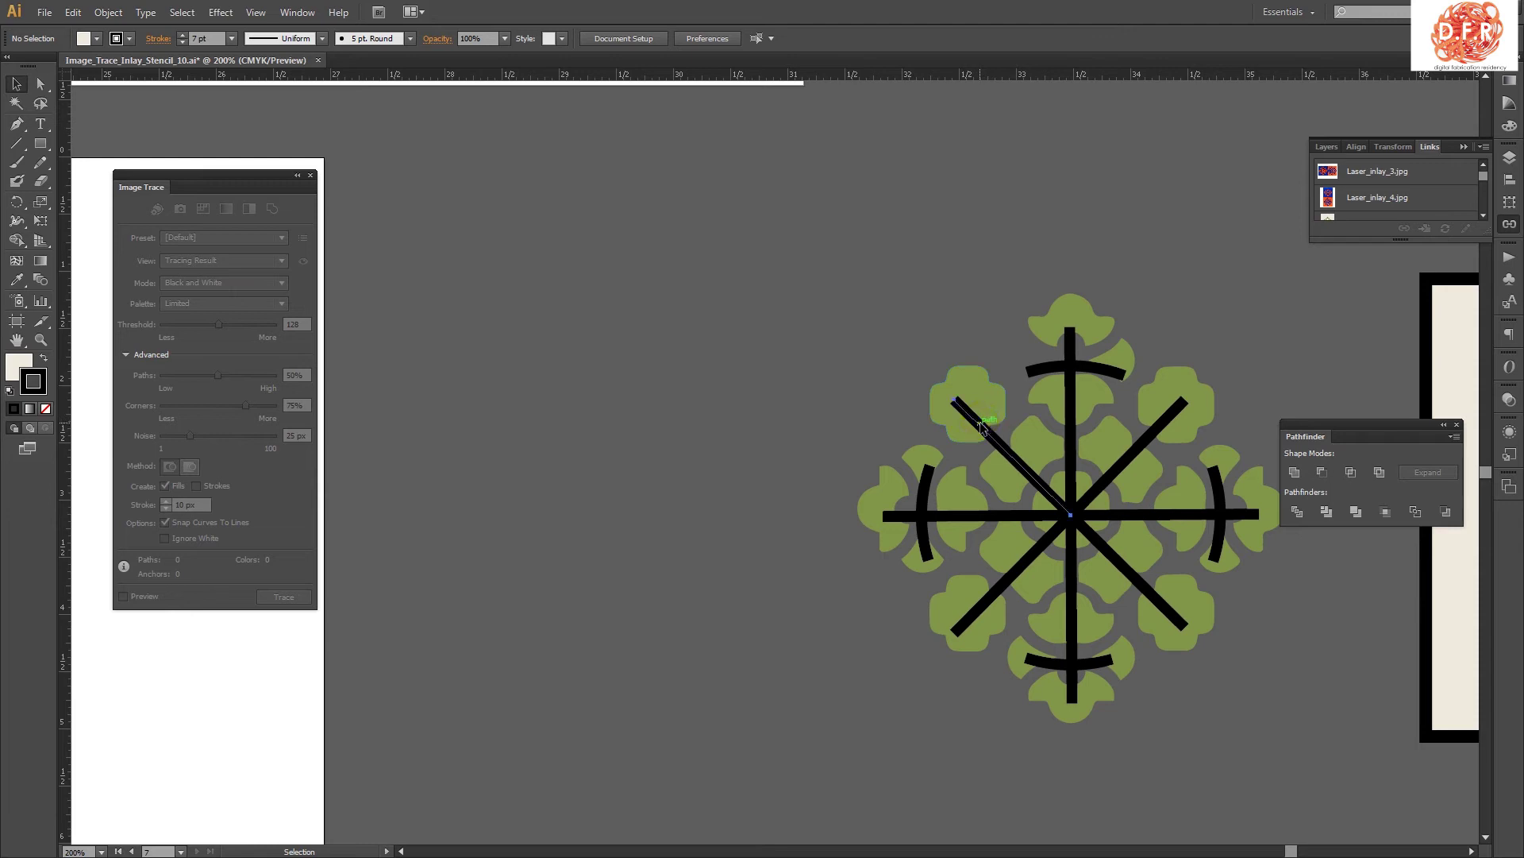
- Select all lattice lines on the green shapes by matching the stroke weight of the upper-left diagonal and upper arc
click(982, 427)
shift+click(1039, 372)
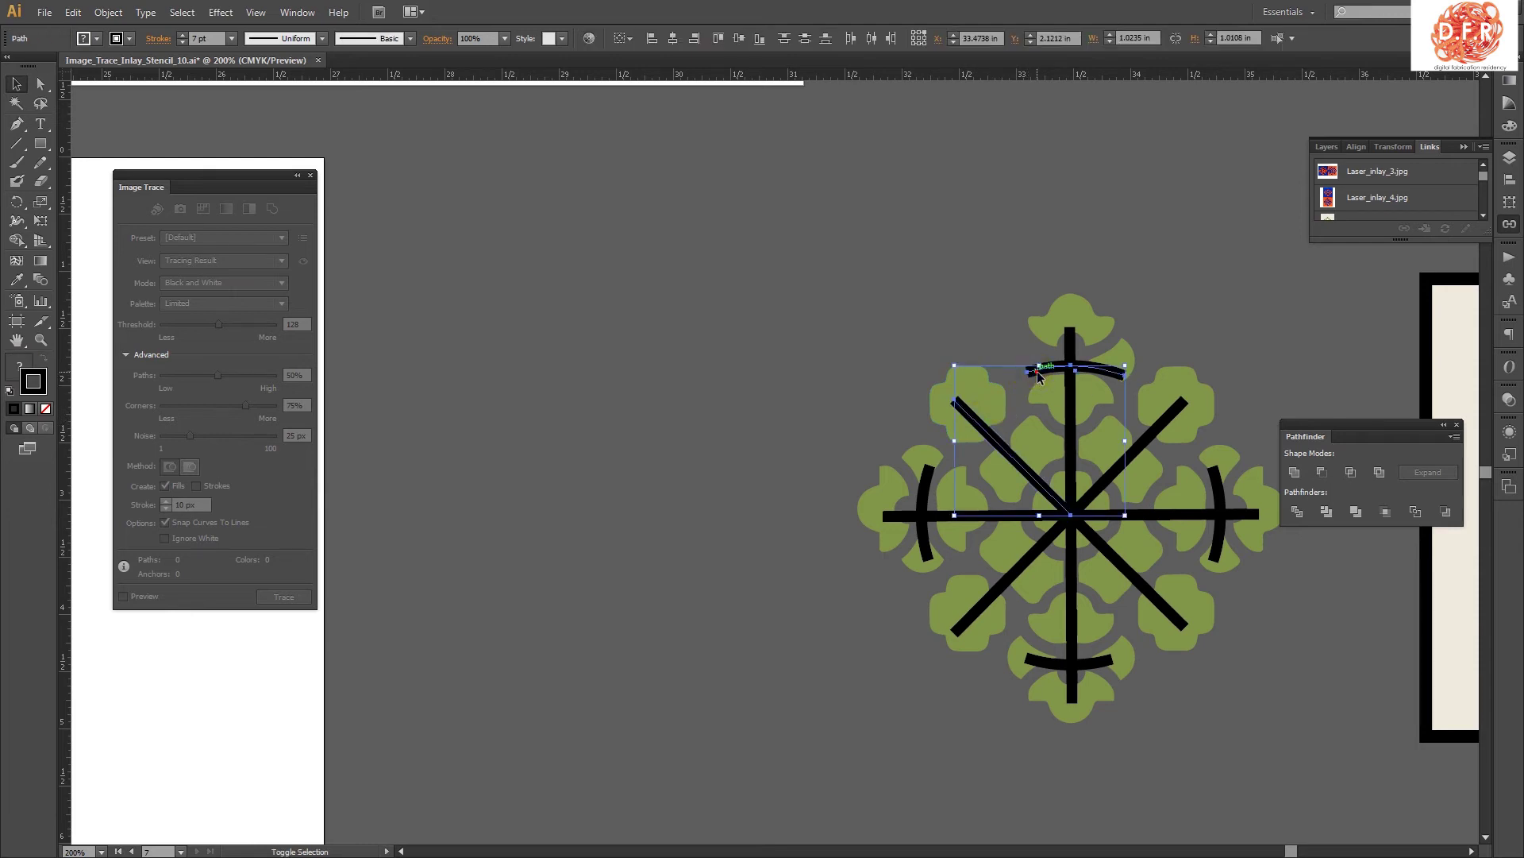
click(199, 14)
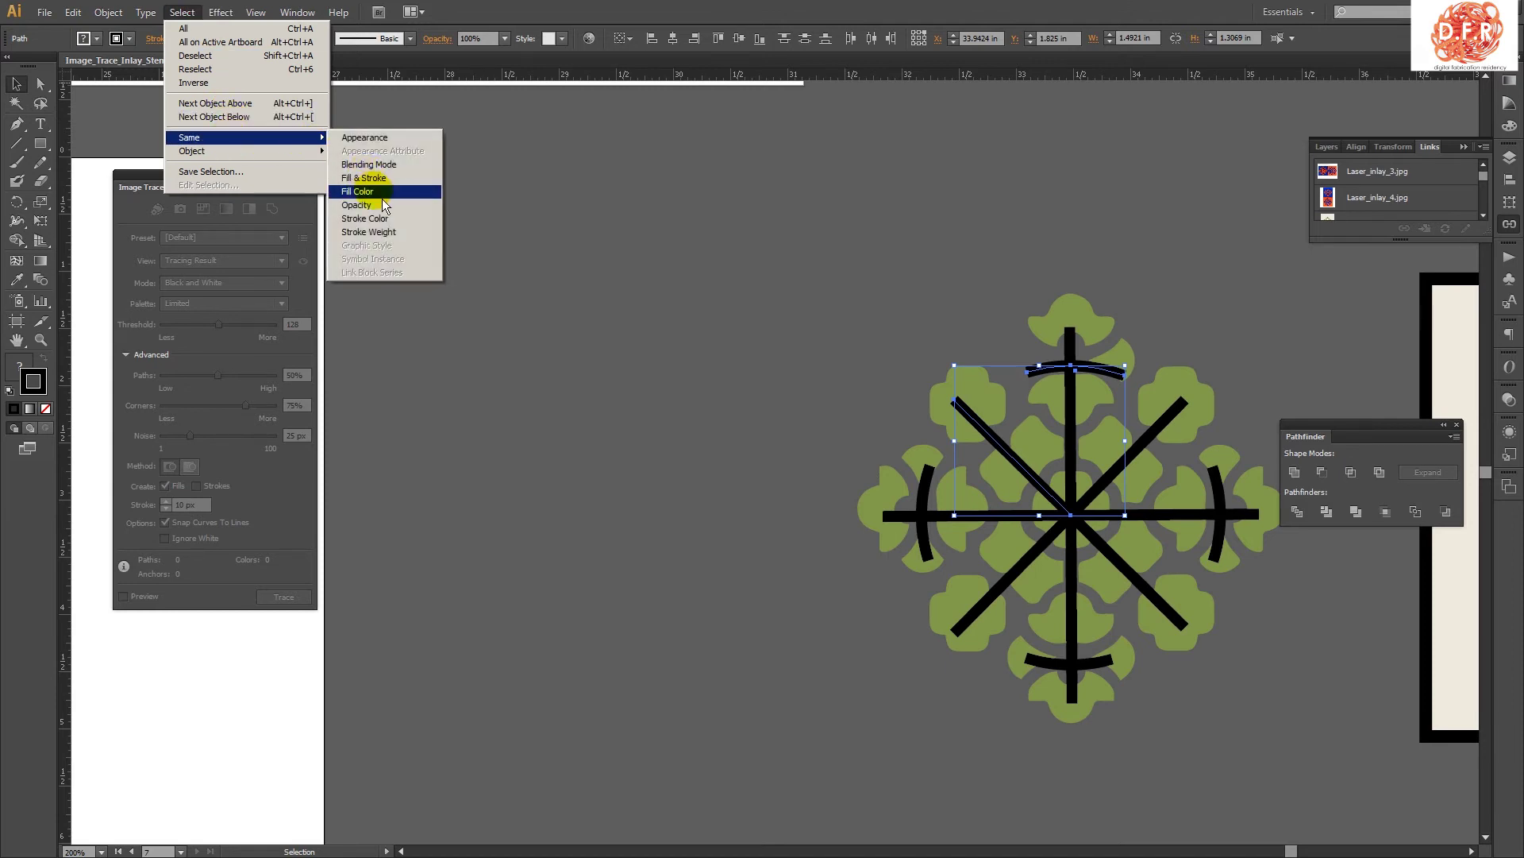
click(364, 231)
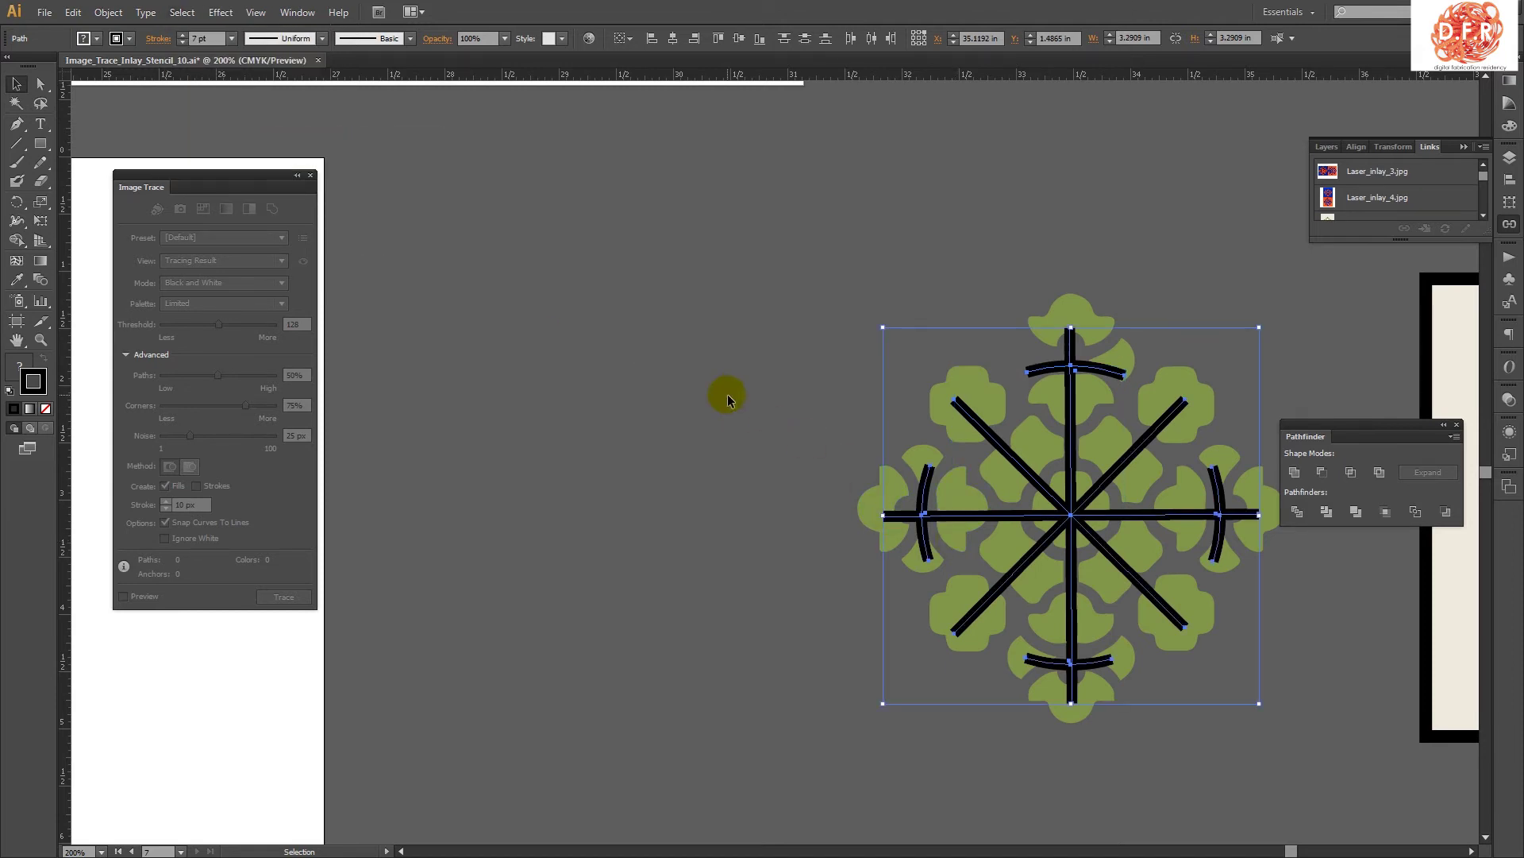
- Convert the selected lattice lines with Outline Stroke and unite them into a single shape with Pathfinder
scroll(728, 394, right, 5)
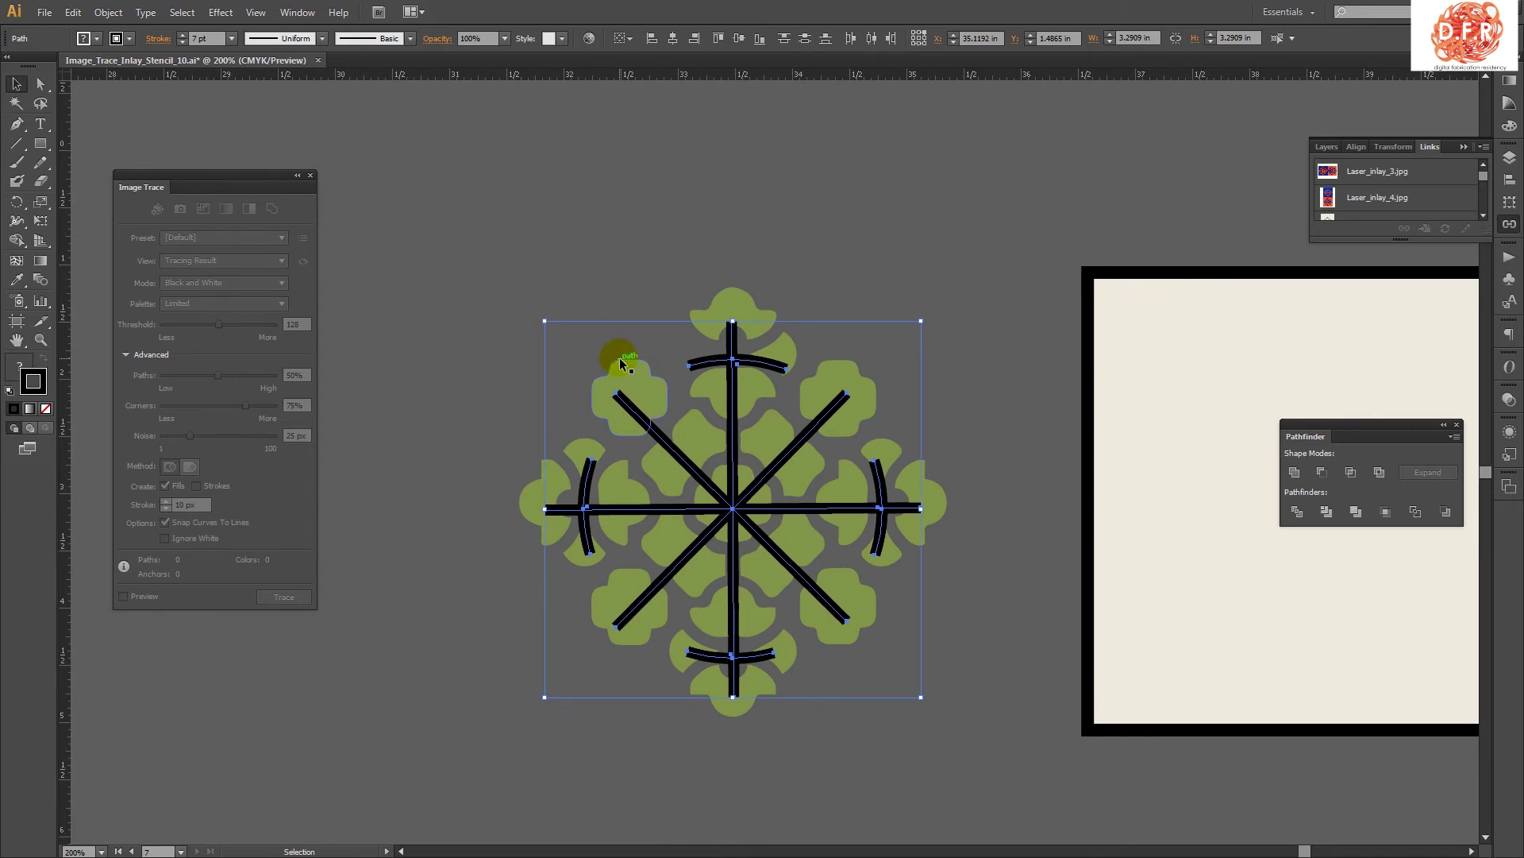
scroll(740, 550, up, 2)
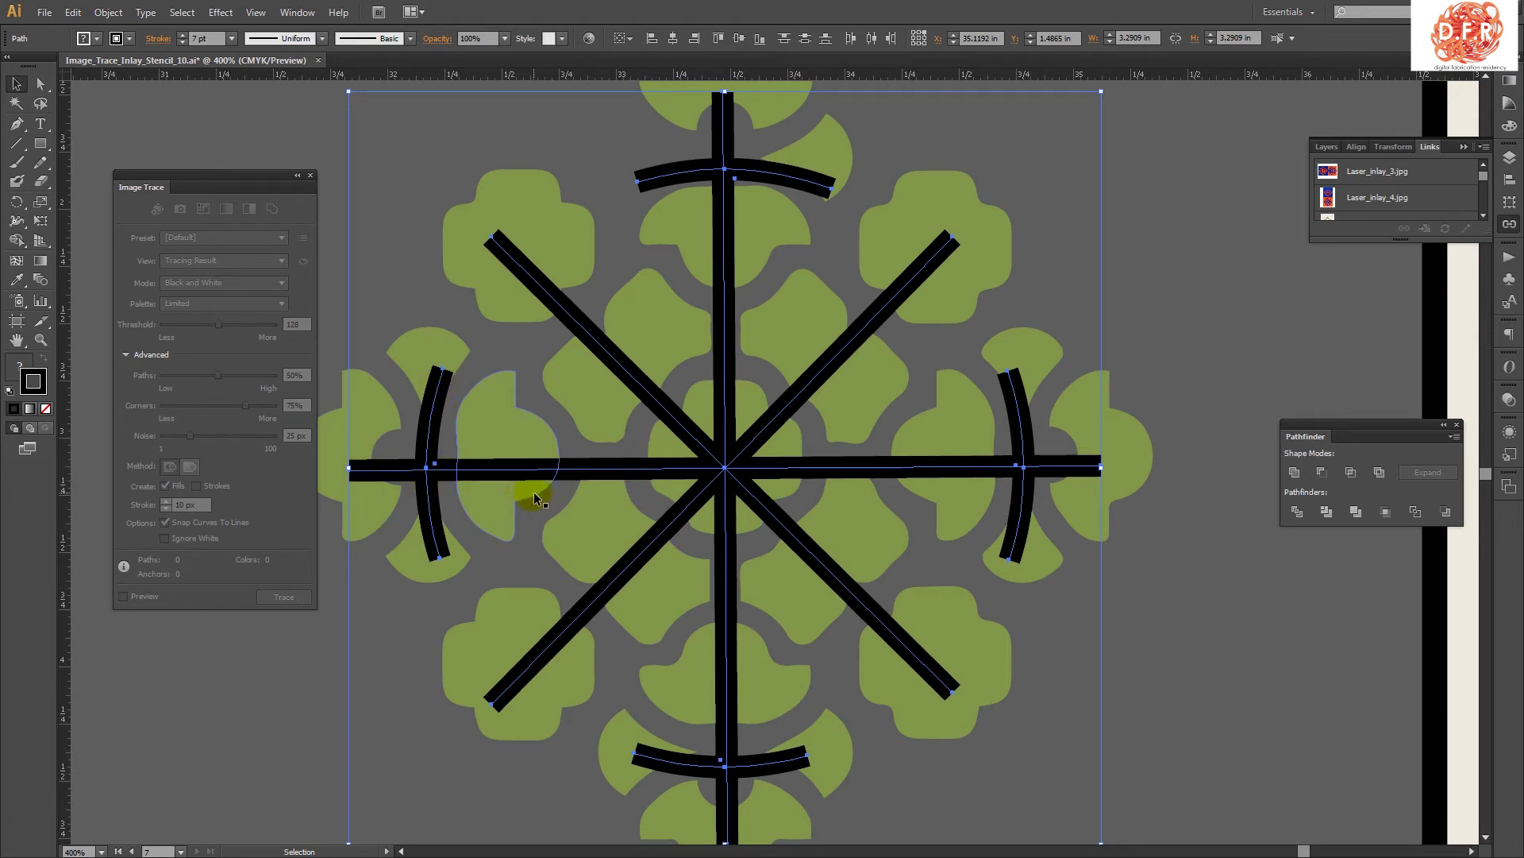
click(108, 14)
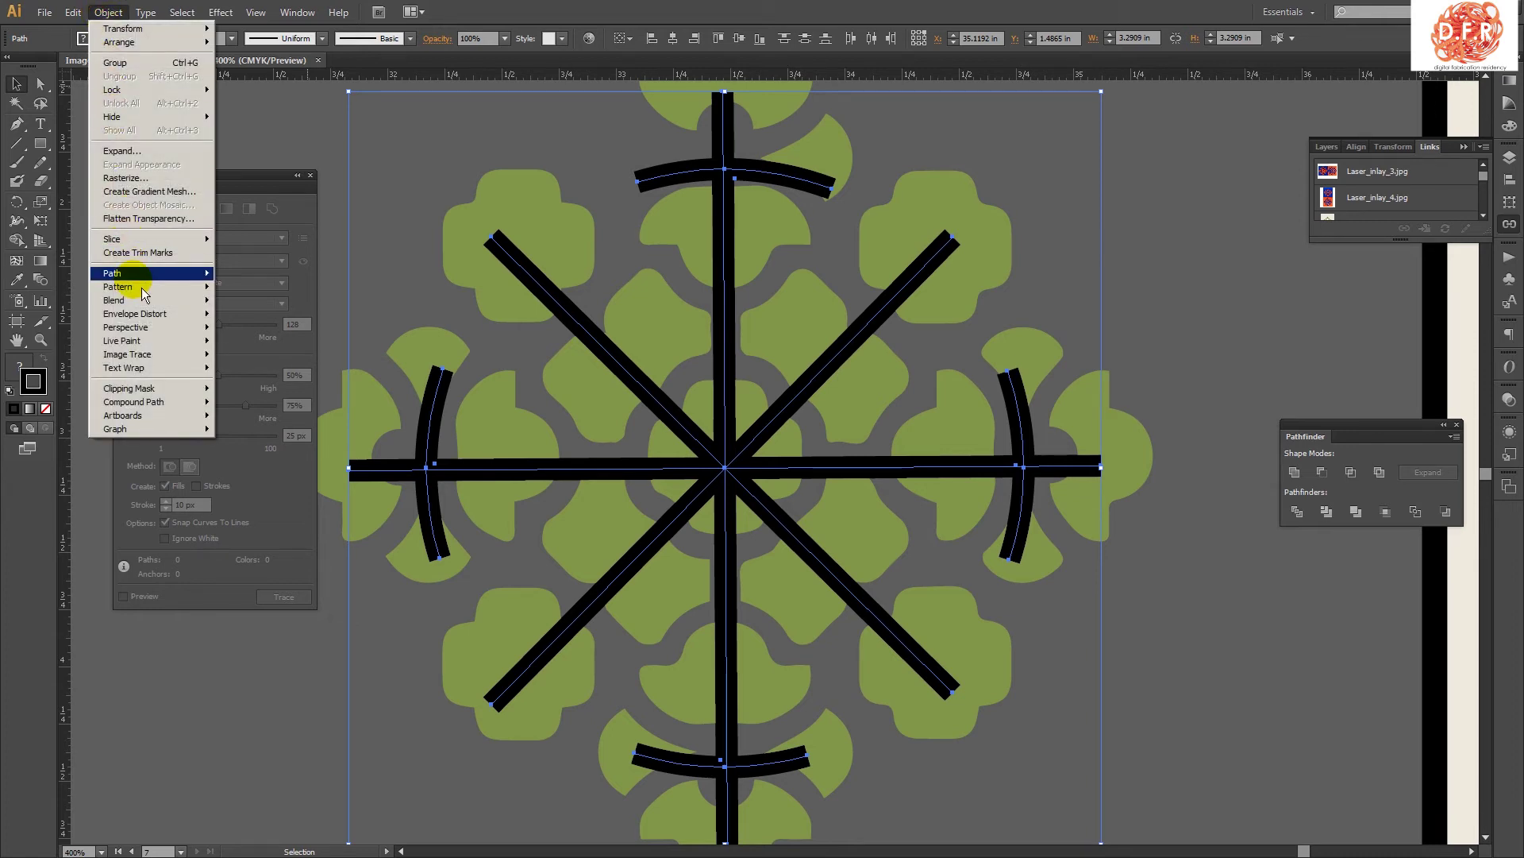
mouse_move(147, 274)
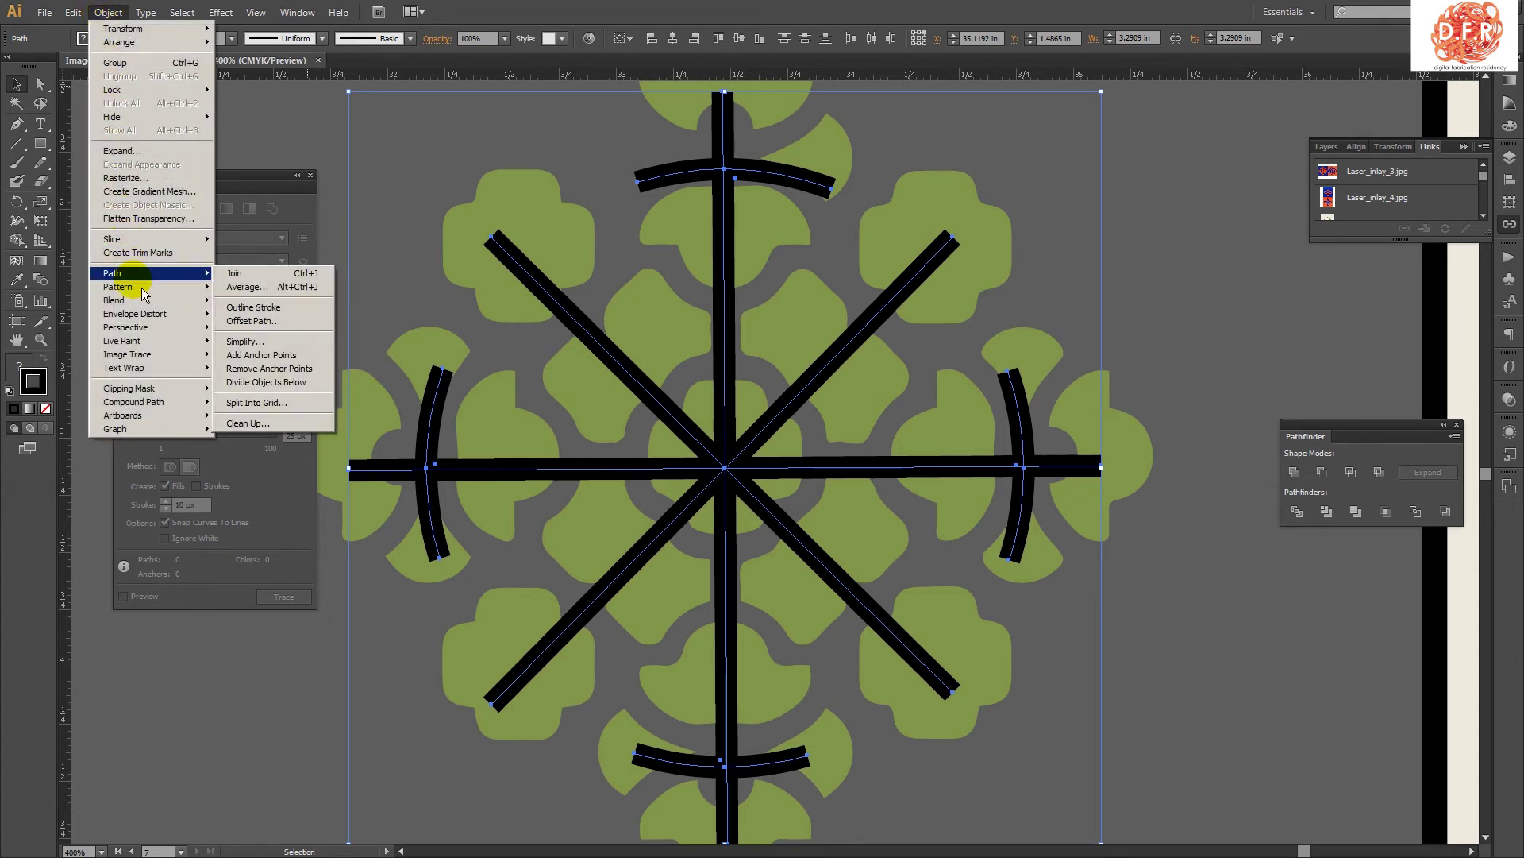
click(274, 308)
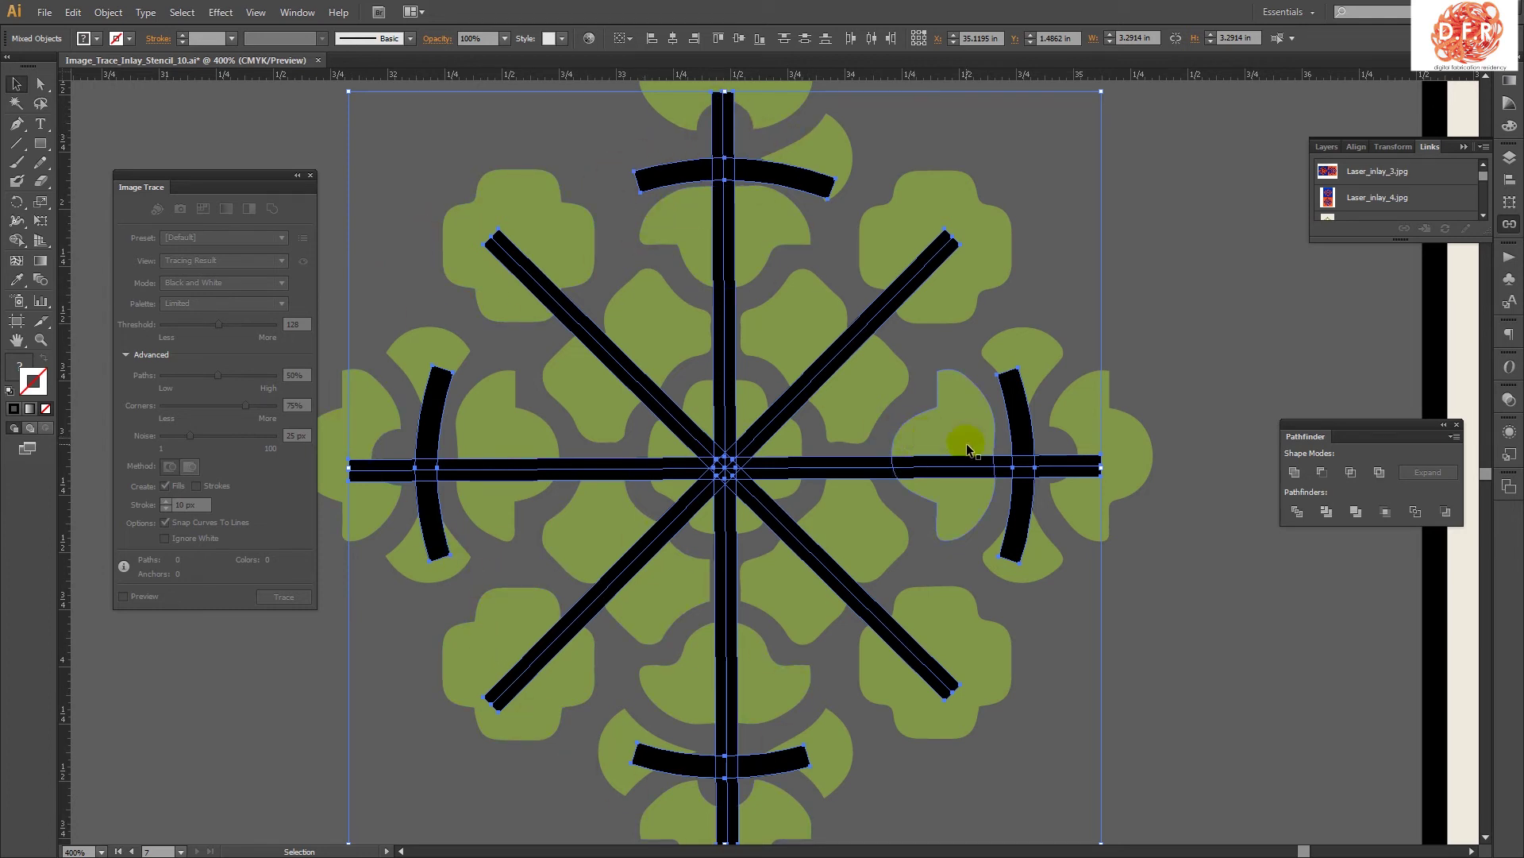
drag(1366, 435, 1191, 242)
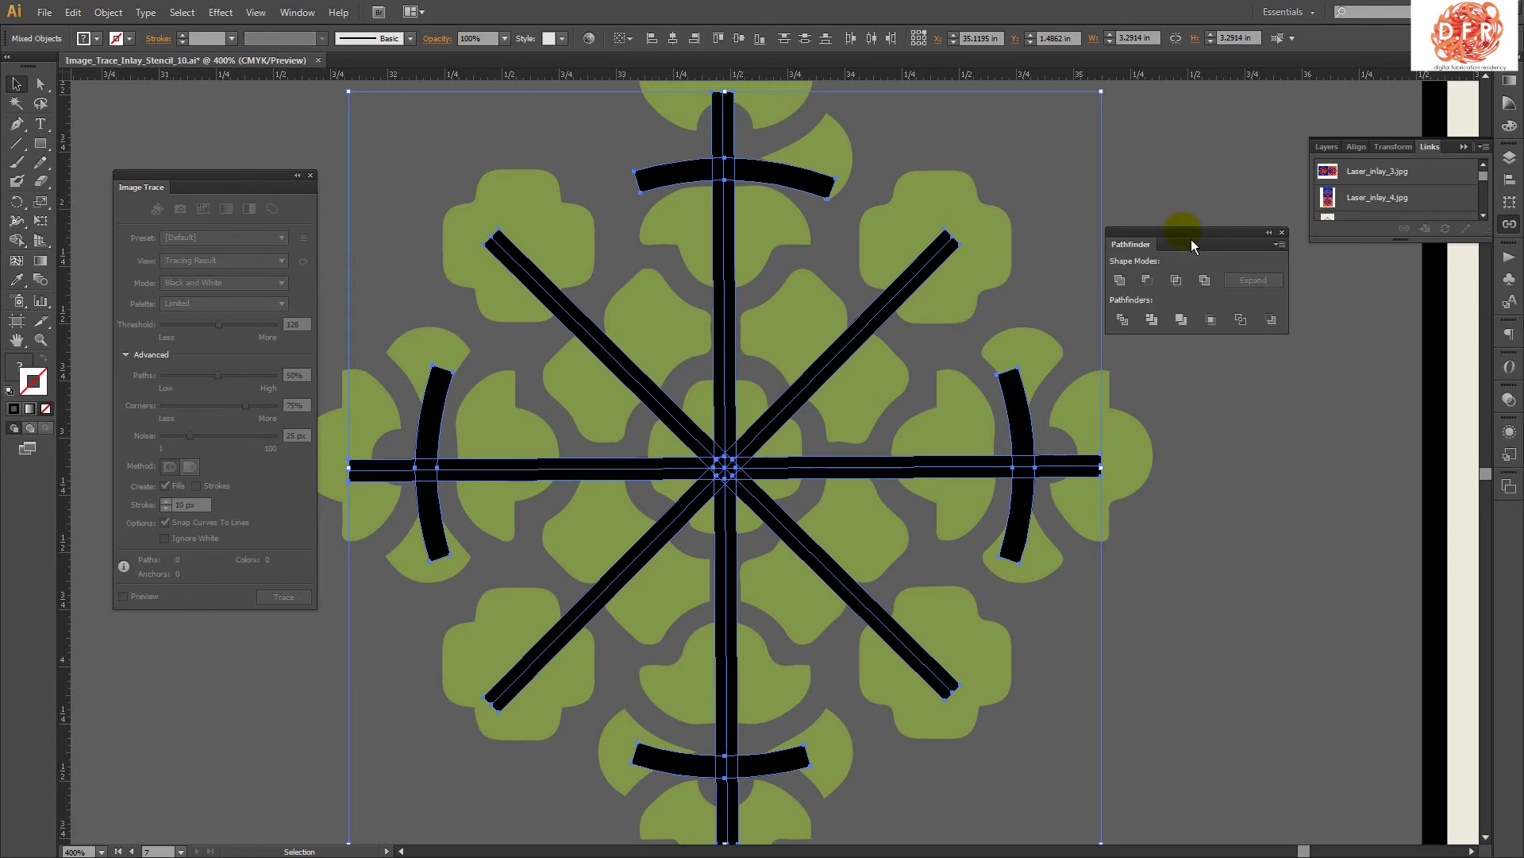
click(1126, 285)
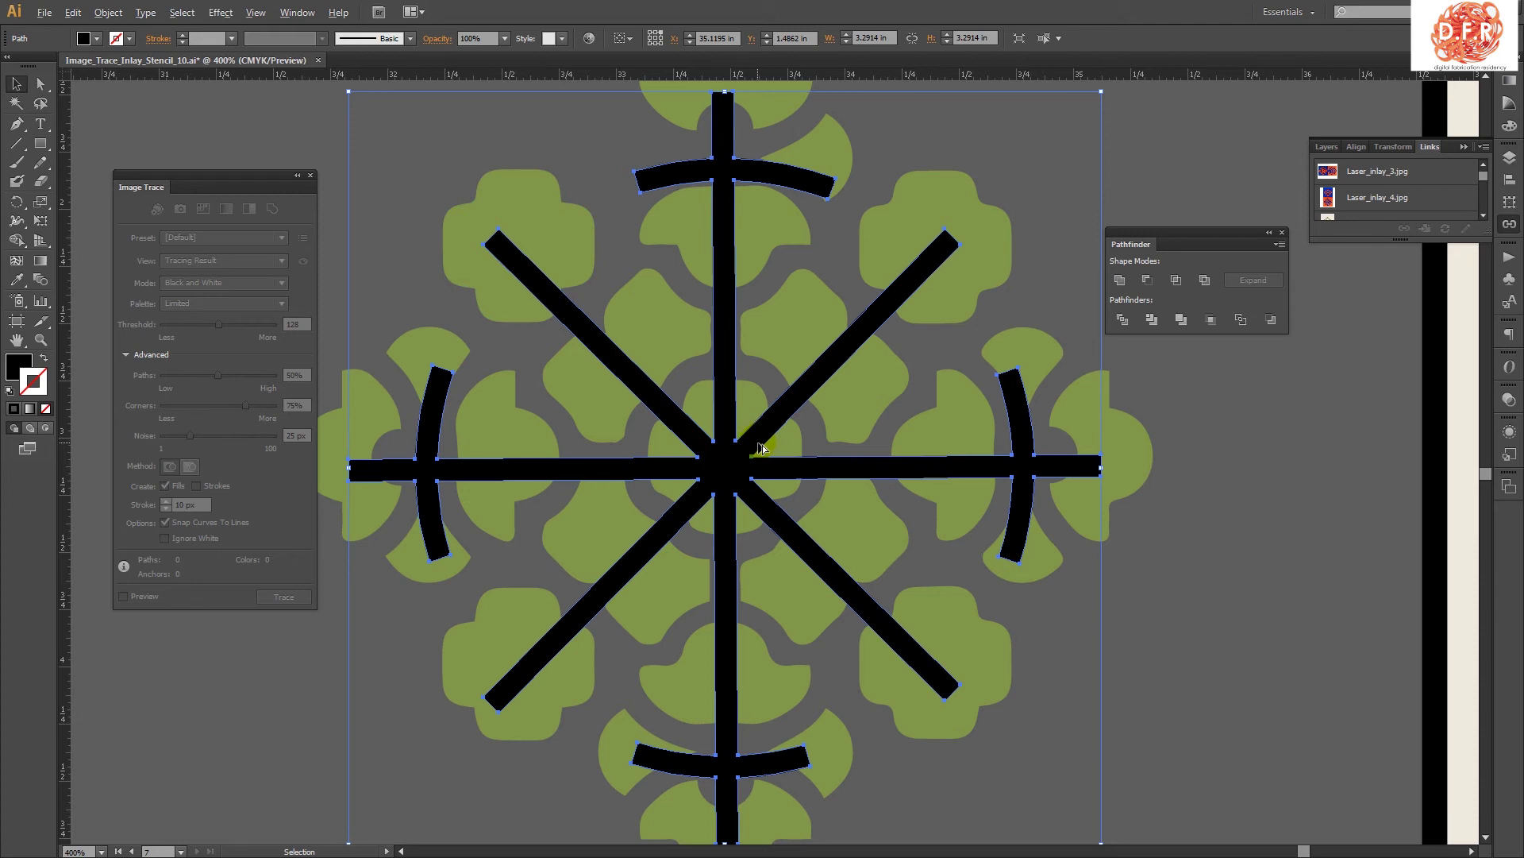
- Nudge the united lattice five increments up and three increments left over the green shapes
scroll(760, 447, down, 3)
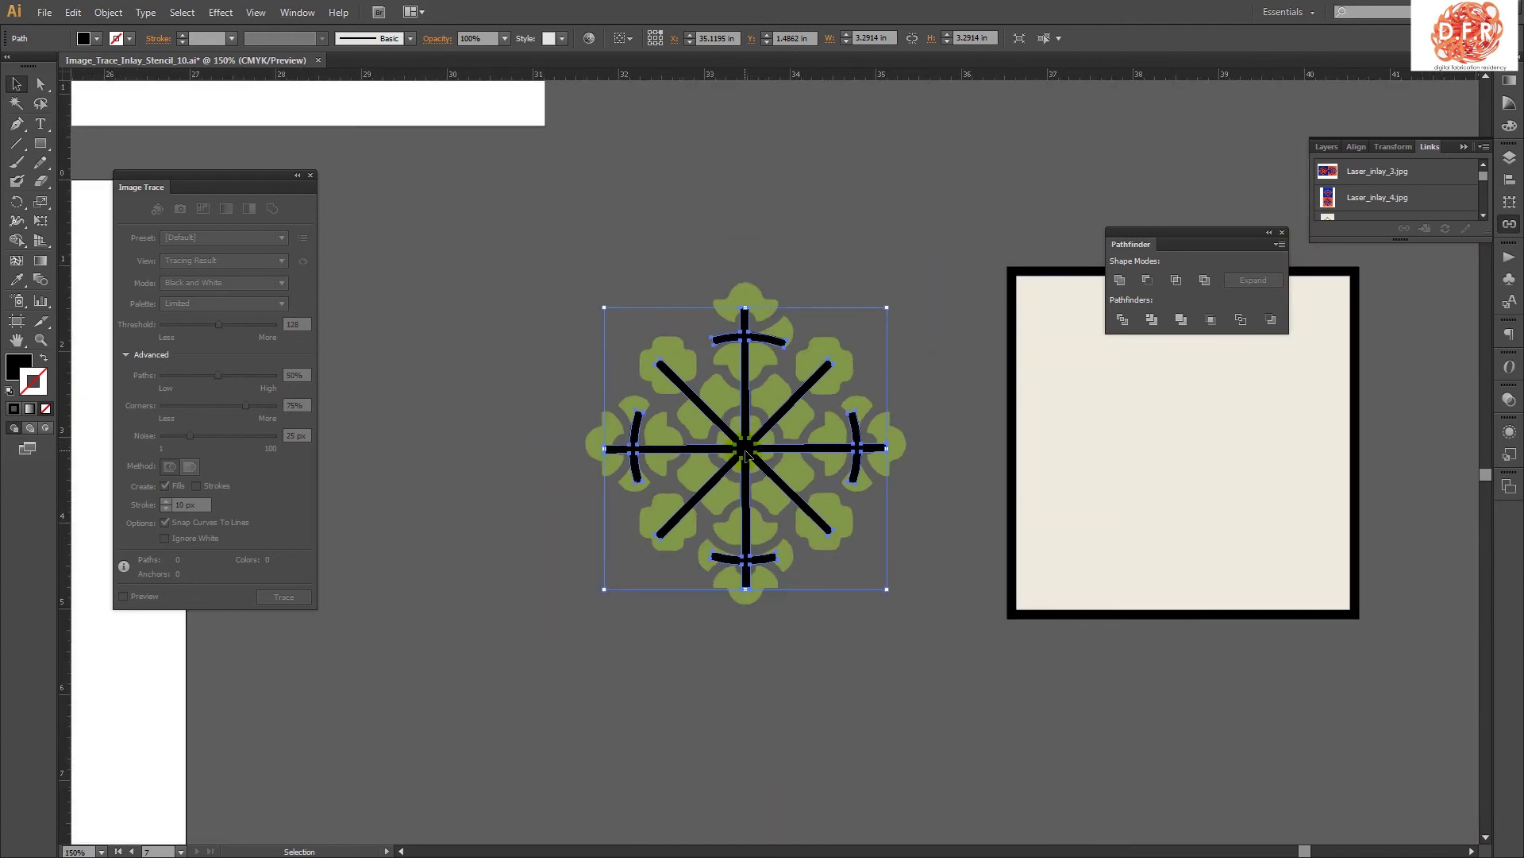
key(Up)
key(Up)
key(Up)
key(Up)
key(Up)
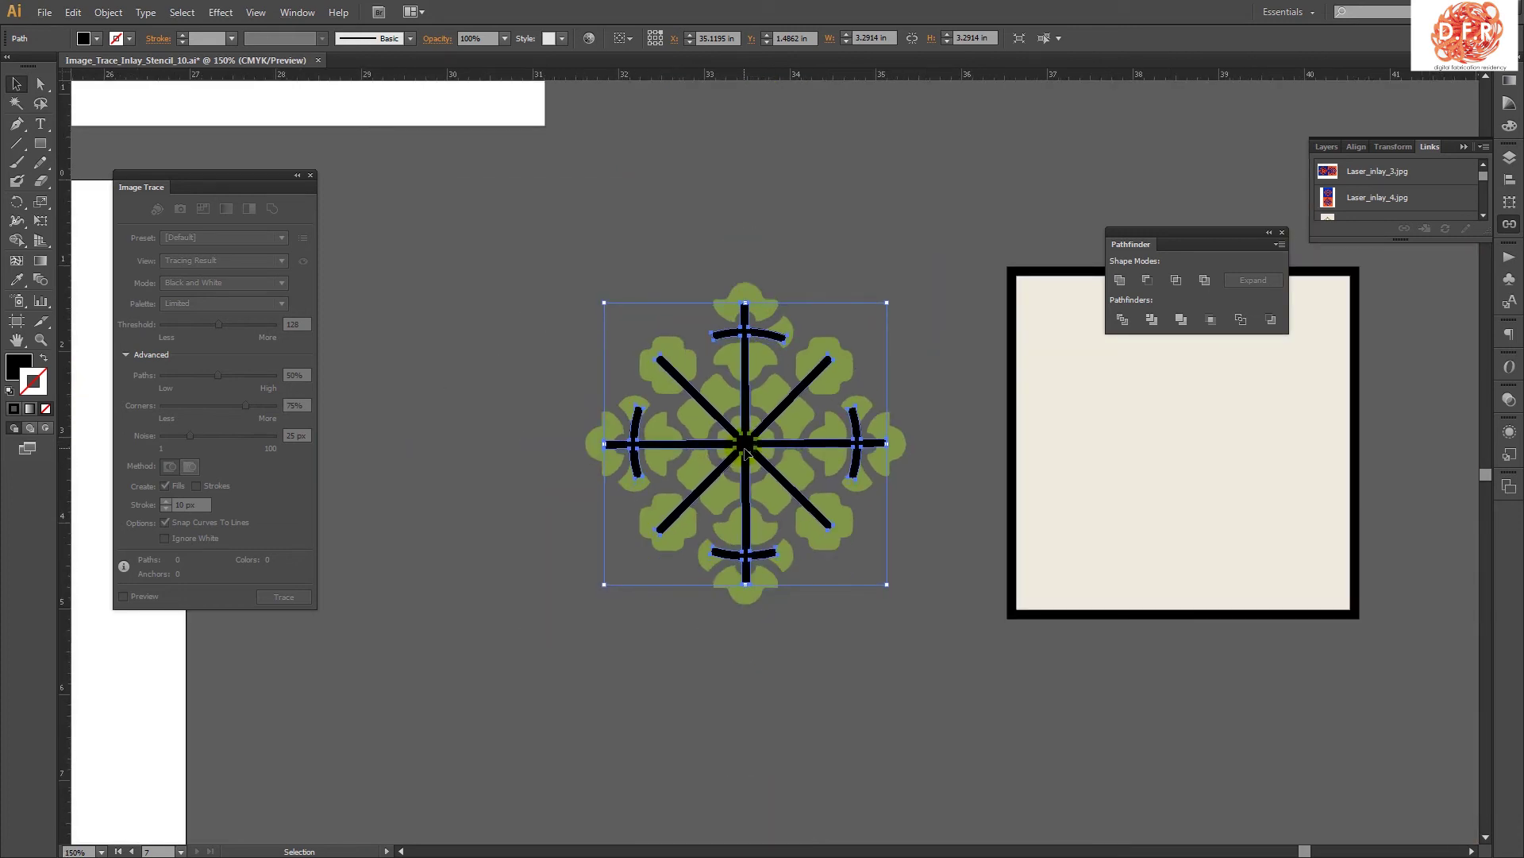
key(Left)
key(Left)
key(Left)
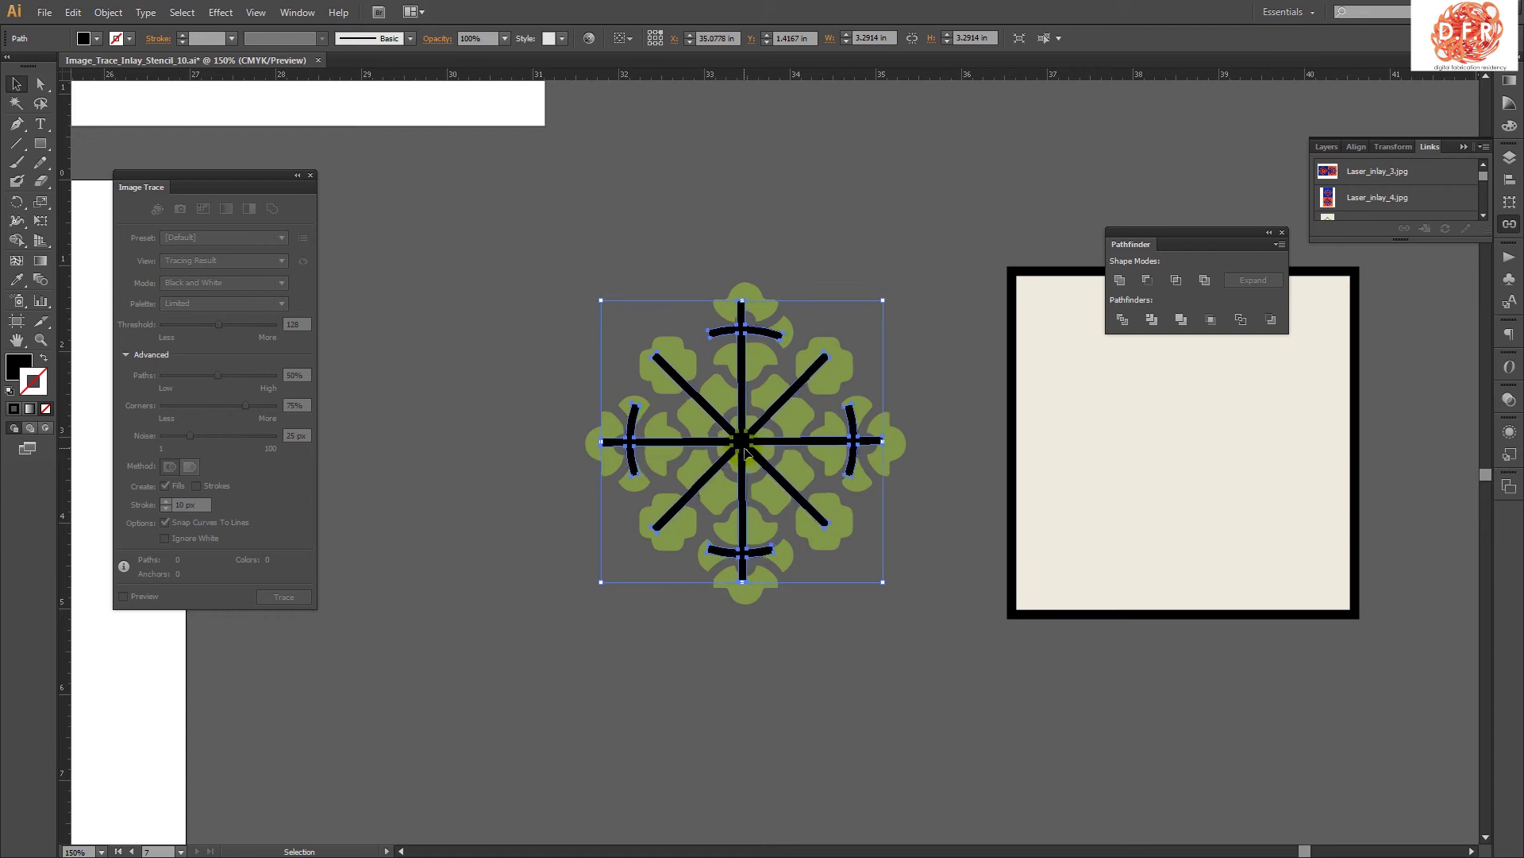
- Nudge the united lattice horizontally to X 35.1334 in so its hub is centred on the green central shape
click(834, 280)
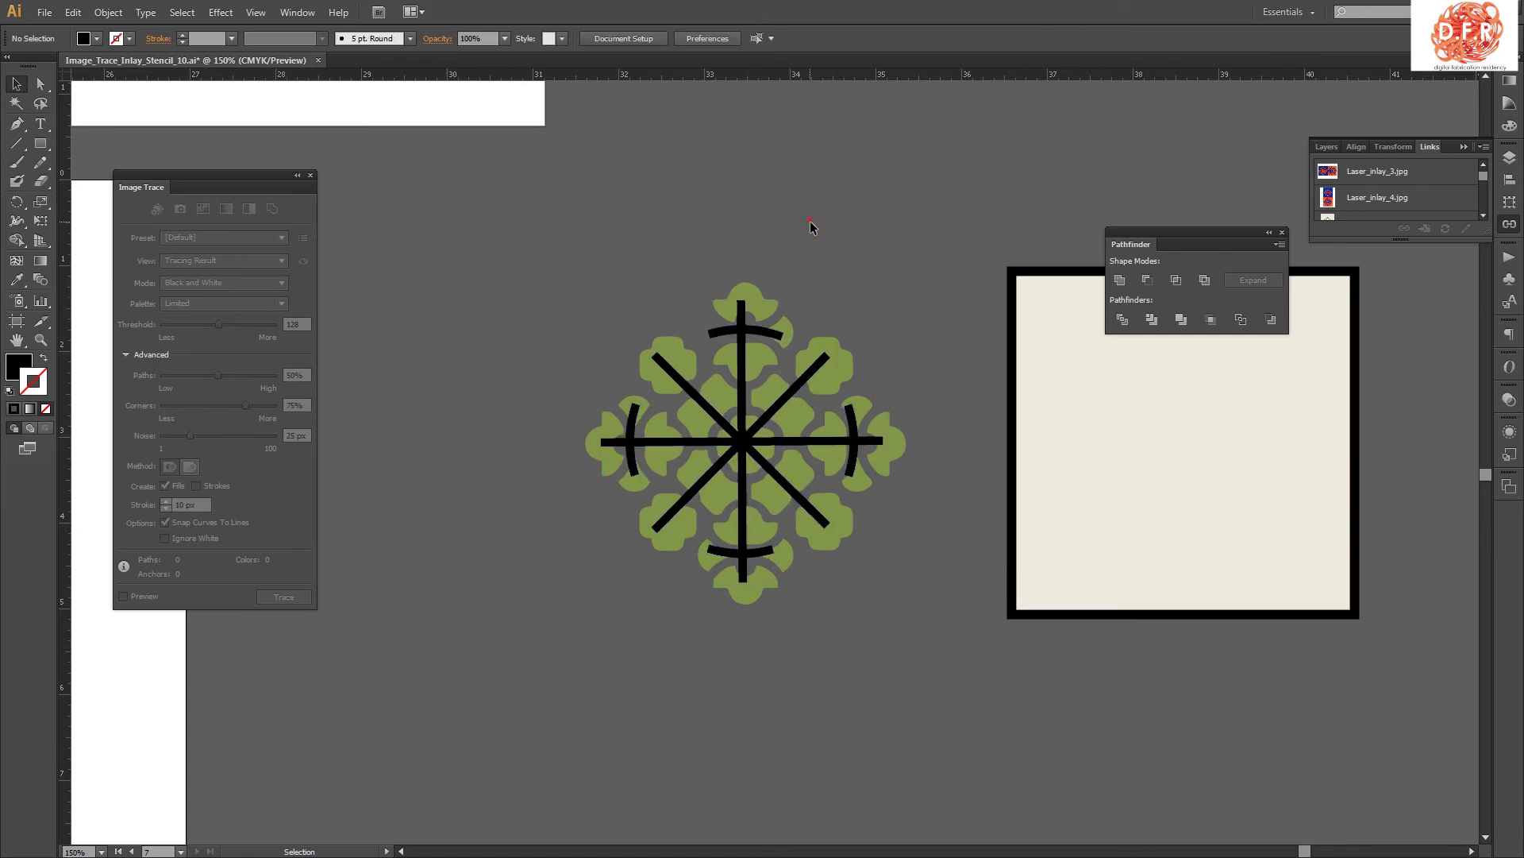
click(765, 307)
click(637, 320)
click(740, 334)
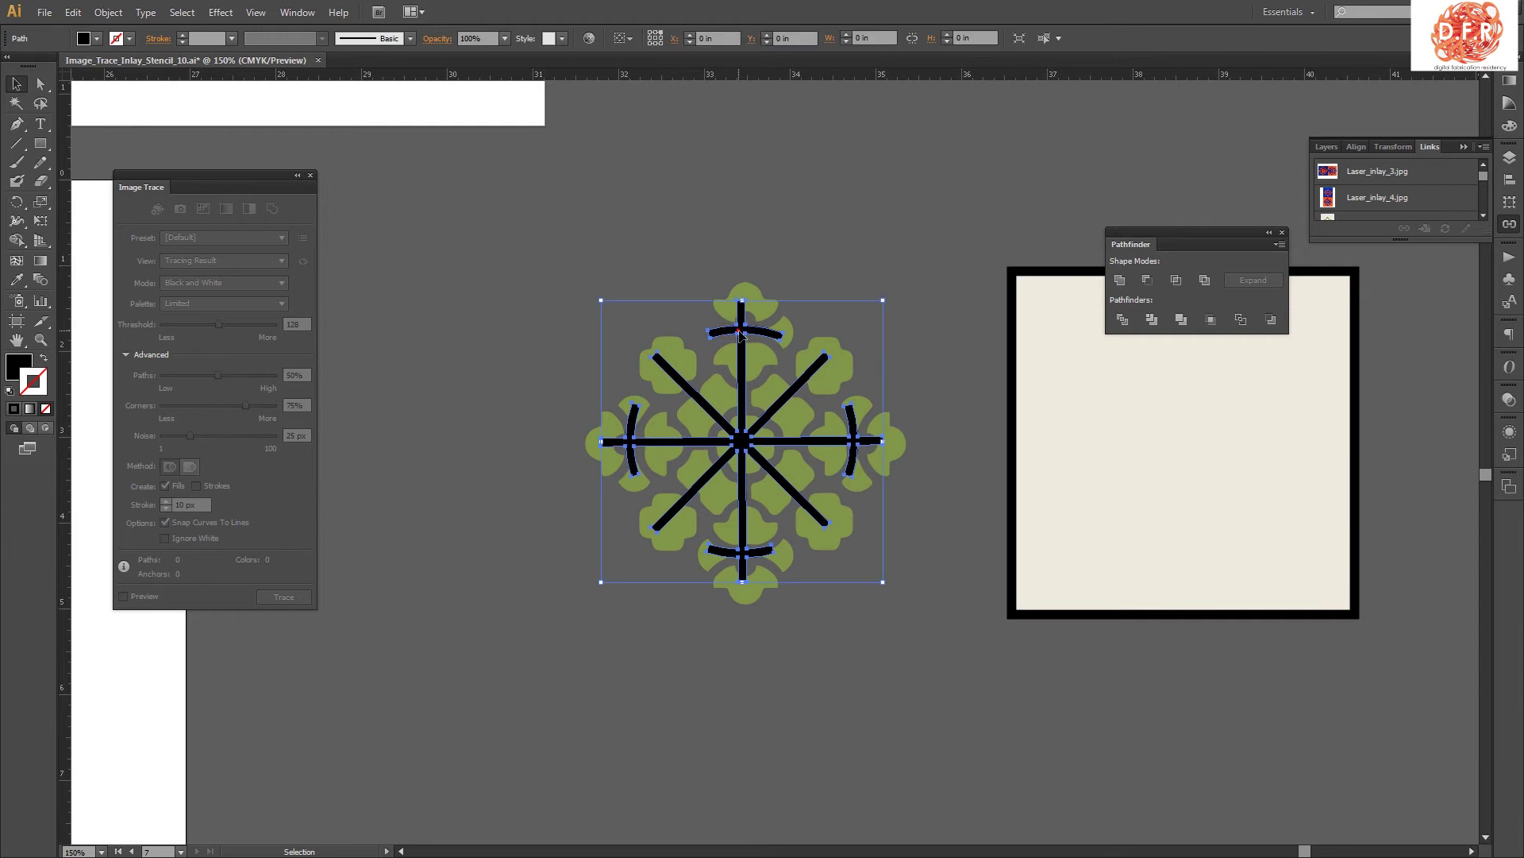
key(Right)
key(Right)
key(Right)
key(Right)
key(Right)
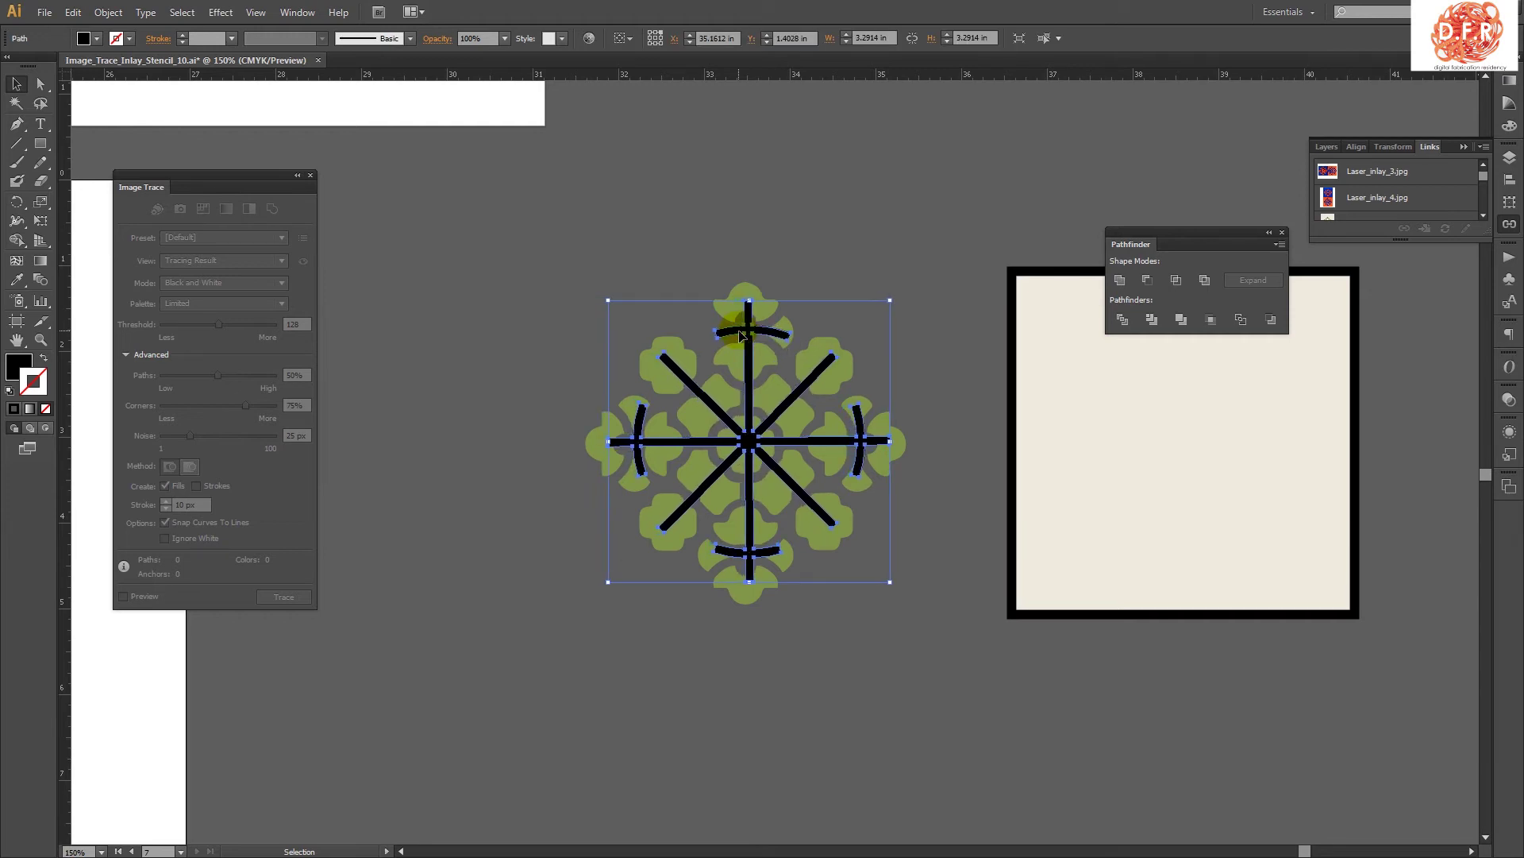
key(Left)
key(Left)
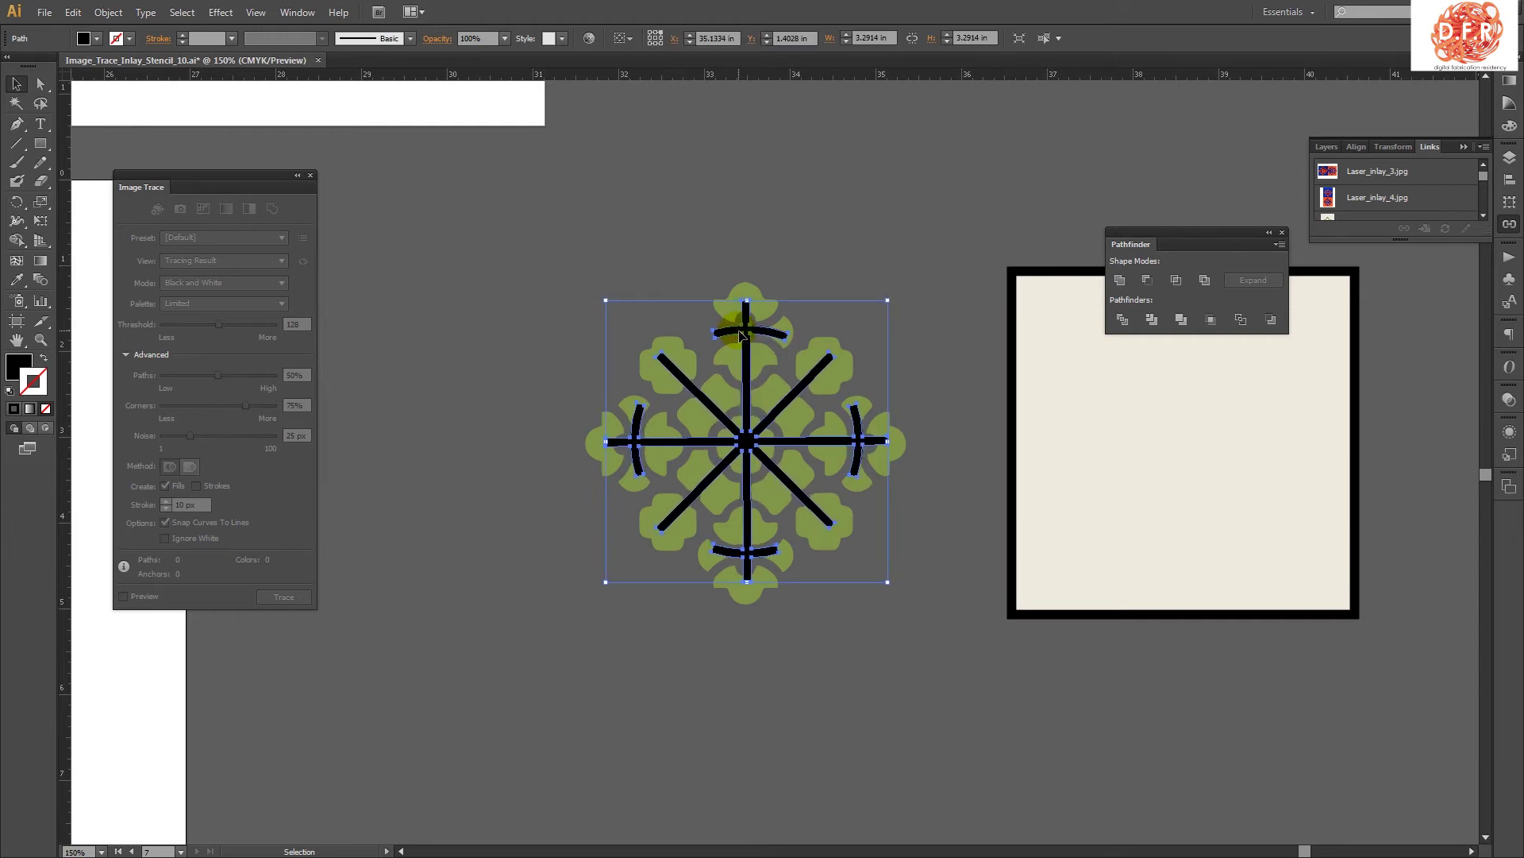
- Select the green shapes together with the lattice and unite them into one compound shape with Pathfinder
click(913, 456)
click(900, 437)
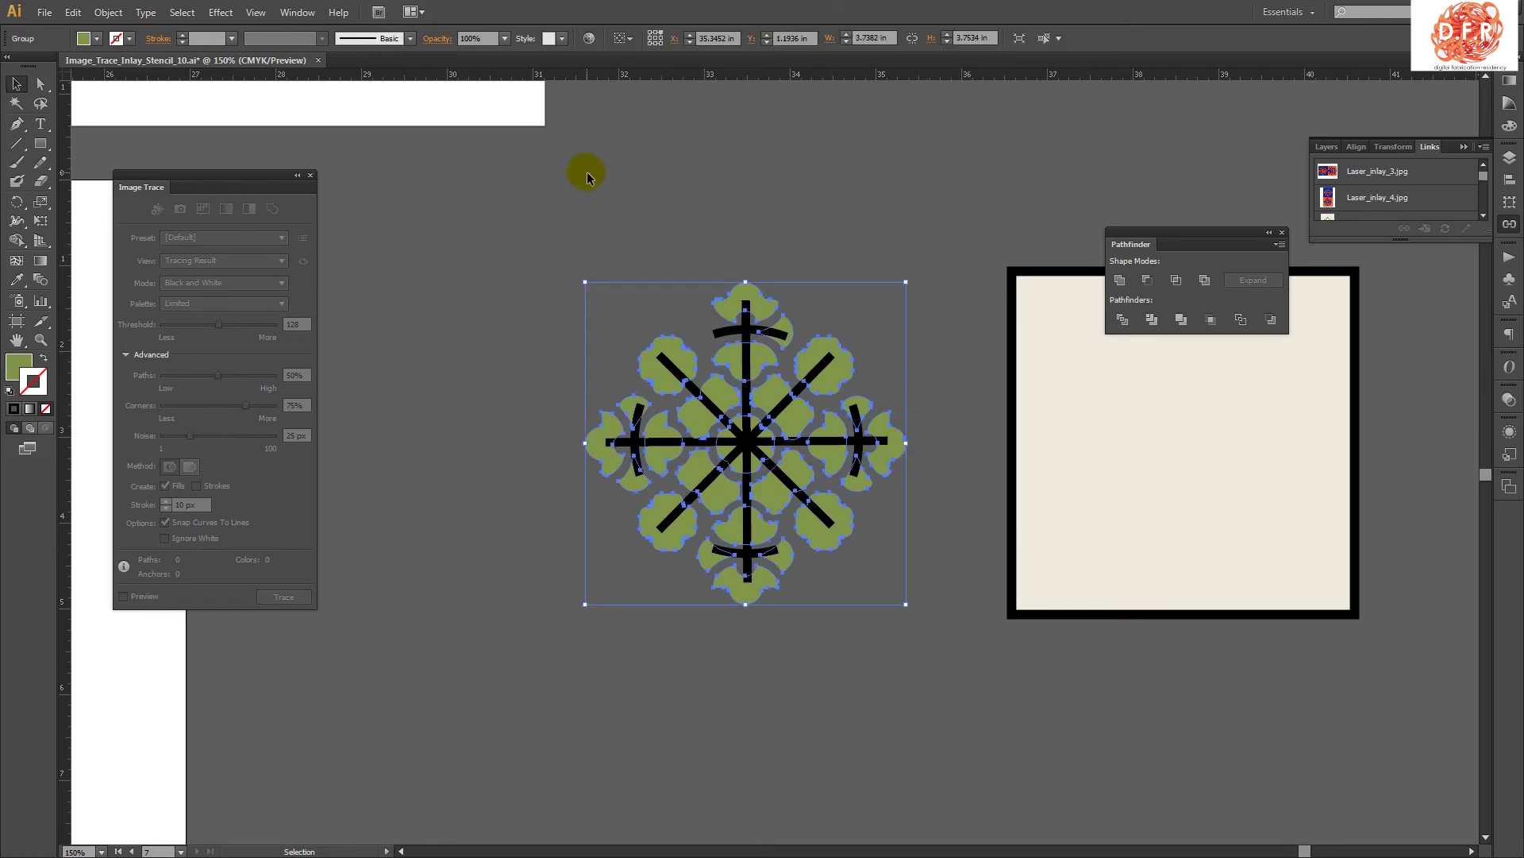
shift+click(749, 352)
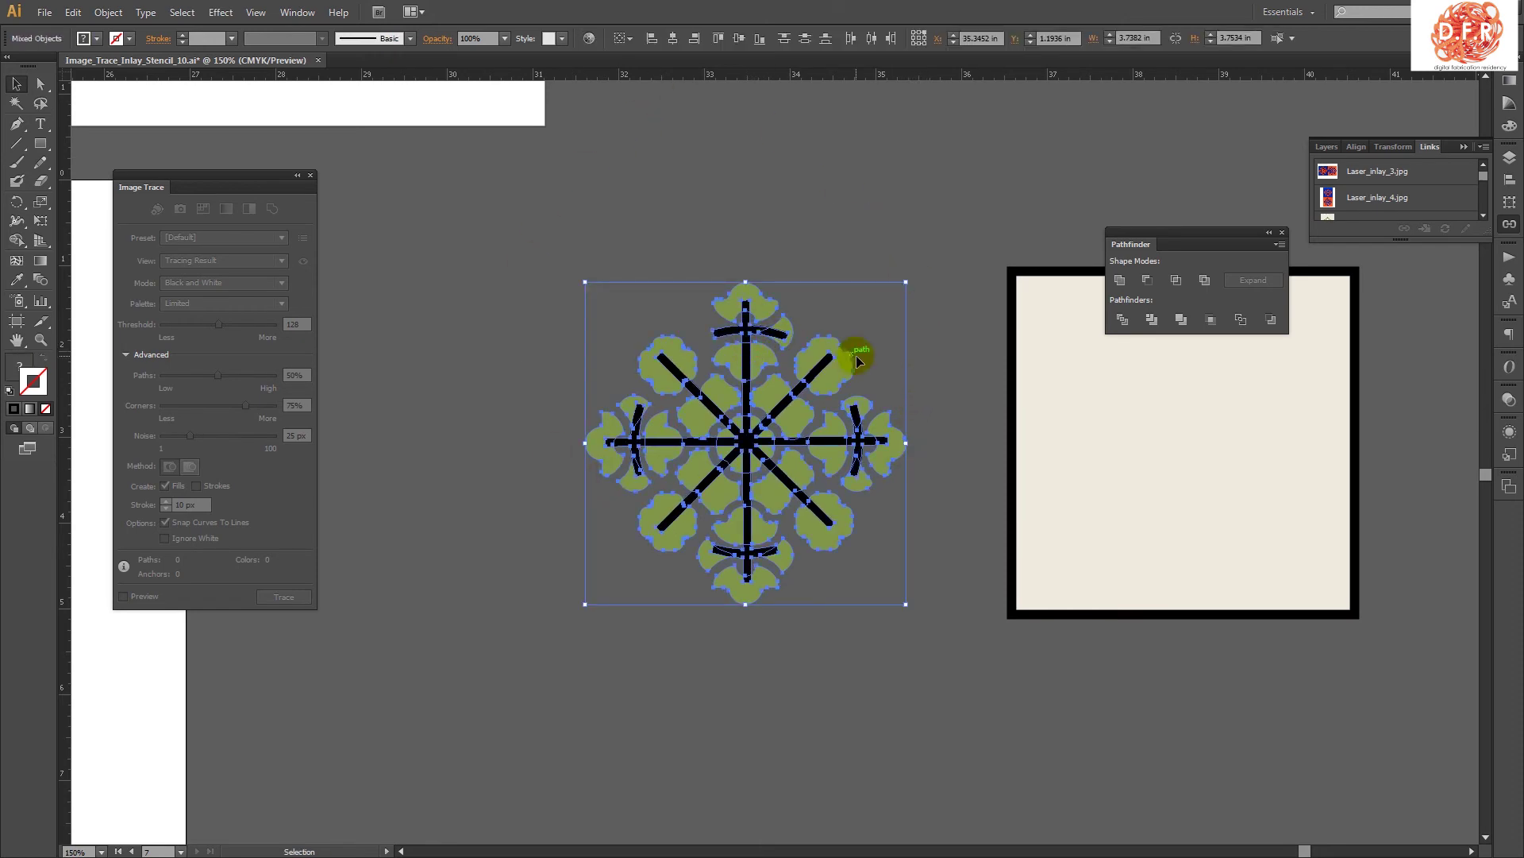
click(1120, 282)
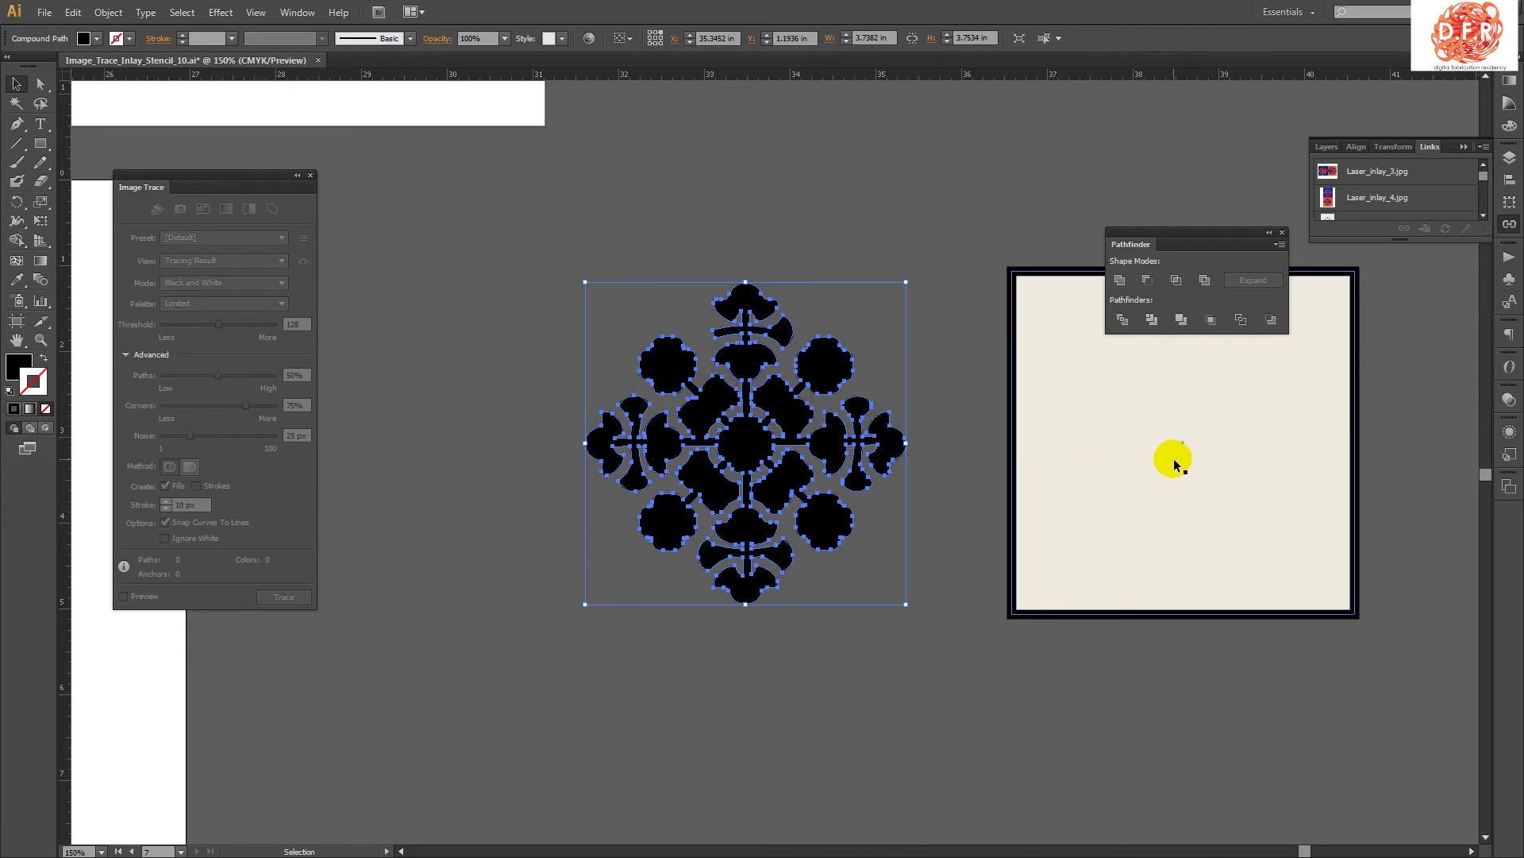
- Move the united black design onto the beige square and align both objects' centres horizontally and vertically
scroll(993, 500, right, 3)
scroll(762, 521, up, 1)
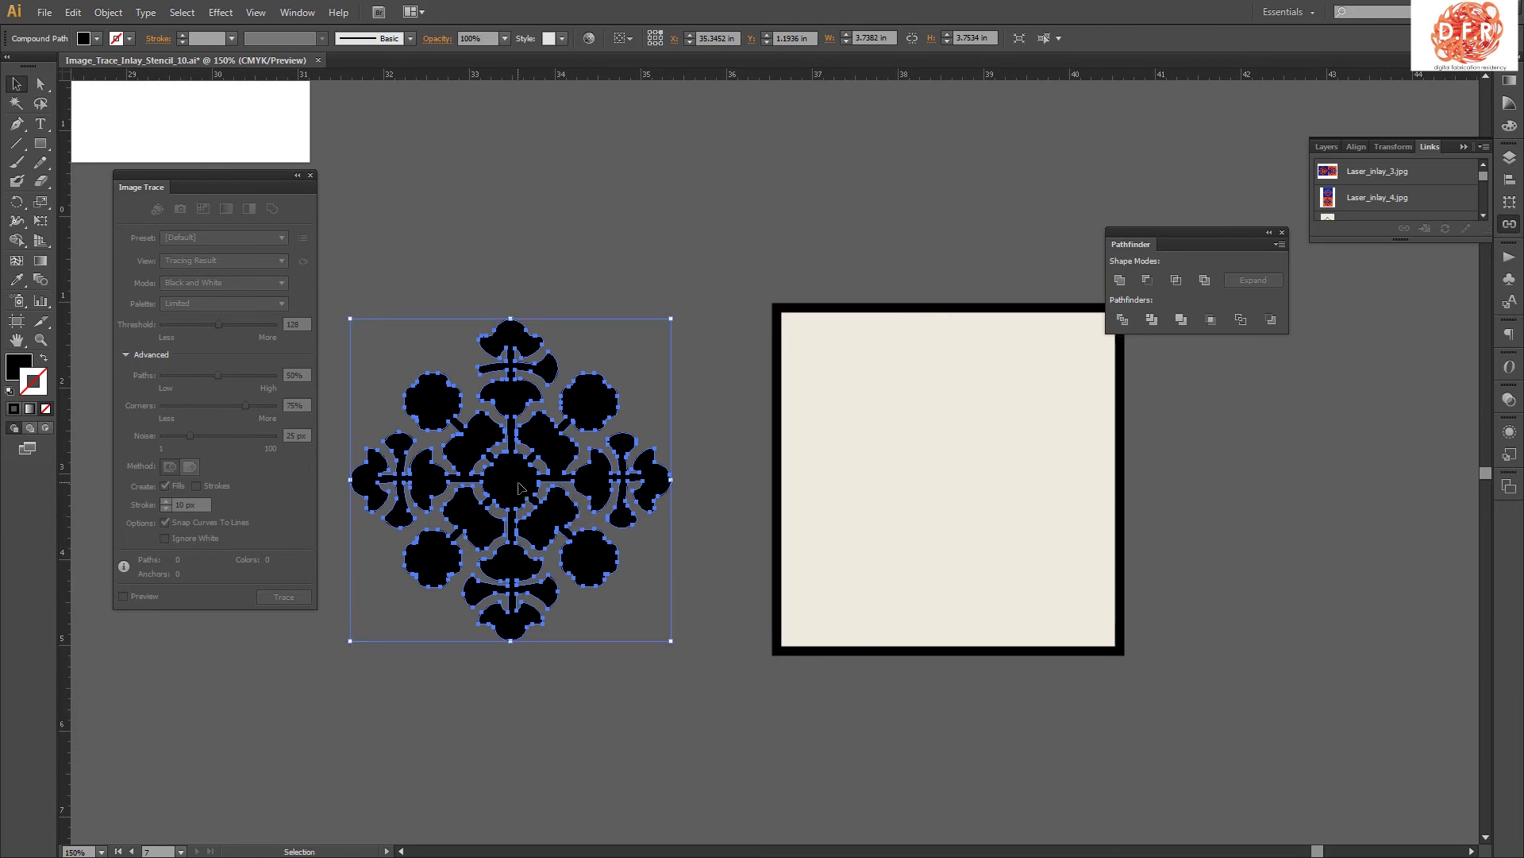
drag(518, 487, 954, 481)
shift+click(1078, 604)
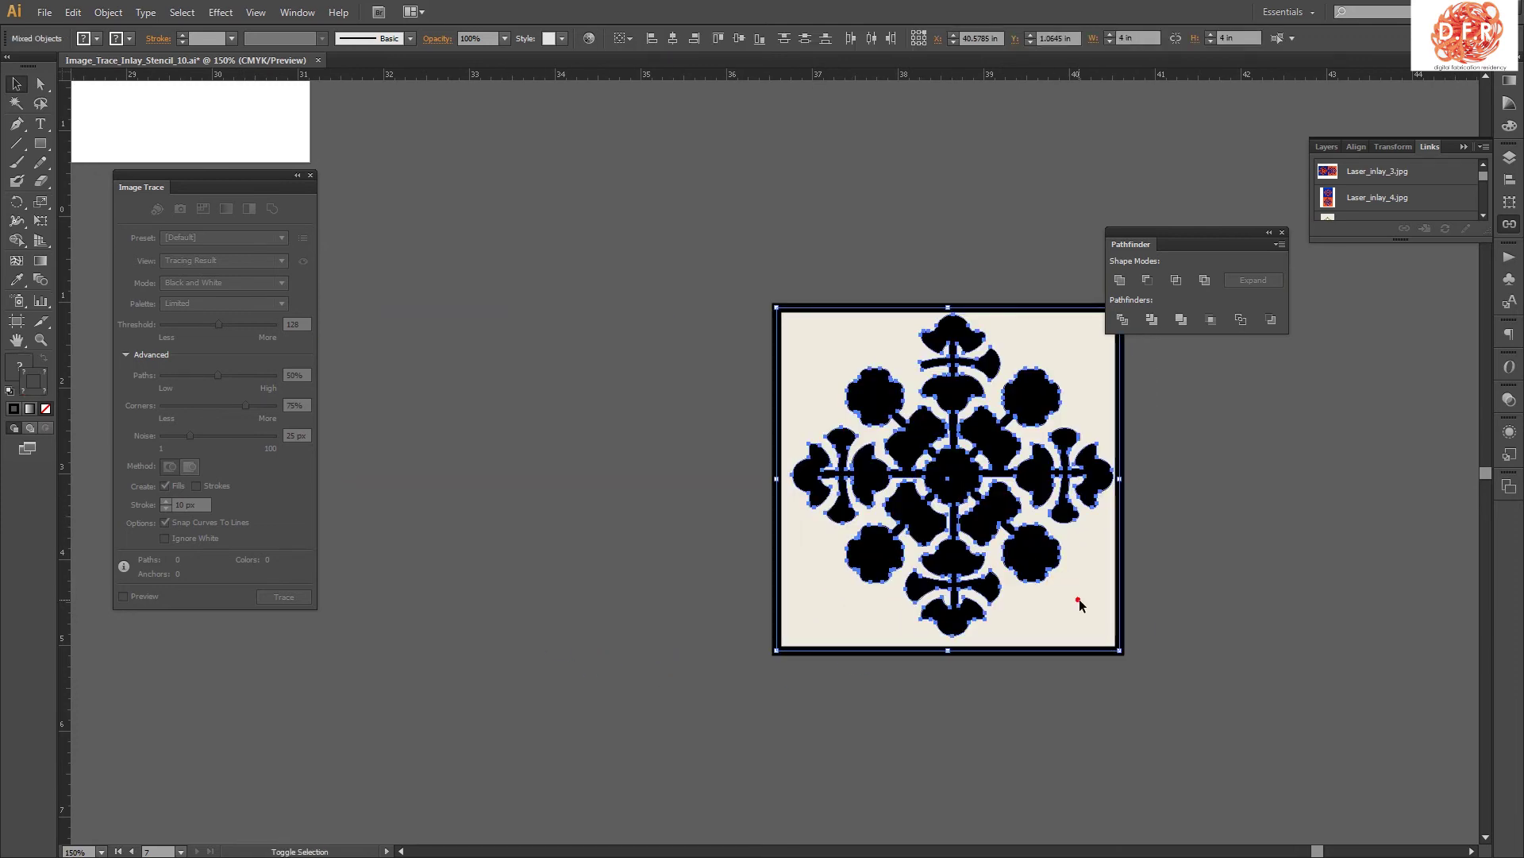
click(683, 47)
click(743, 40)
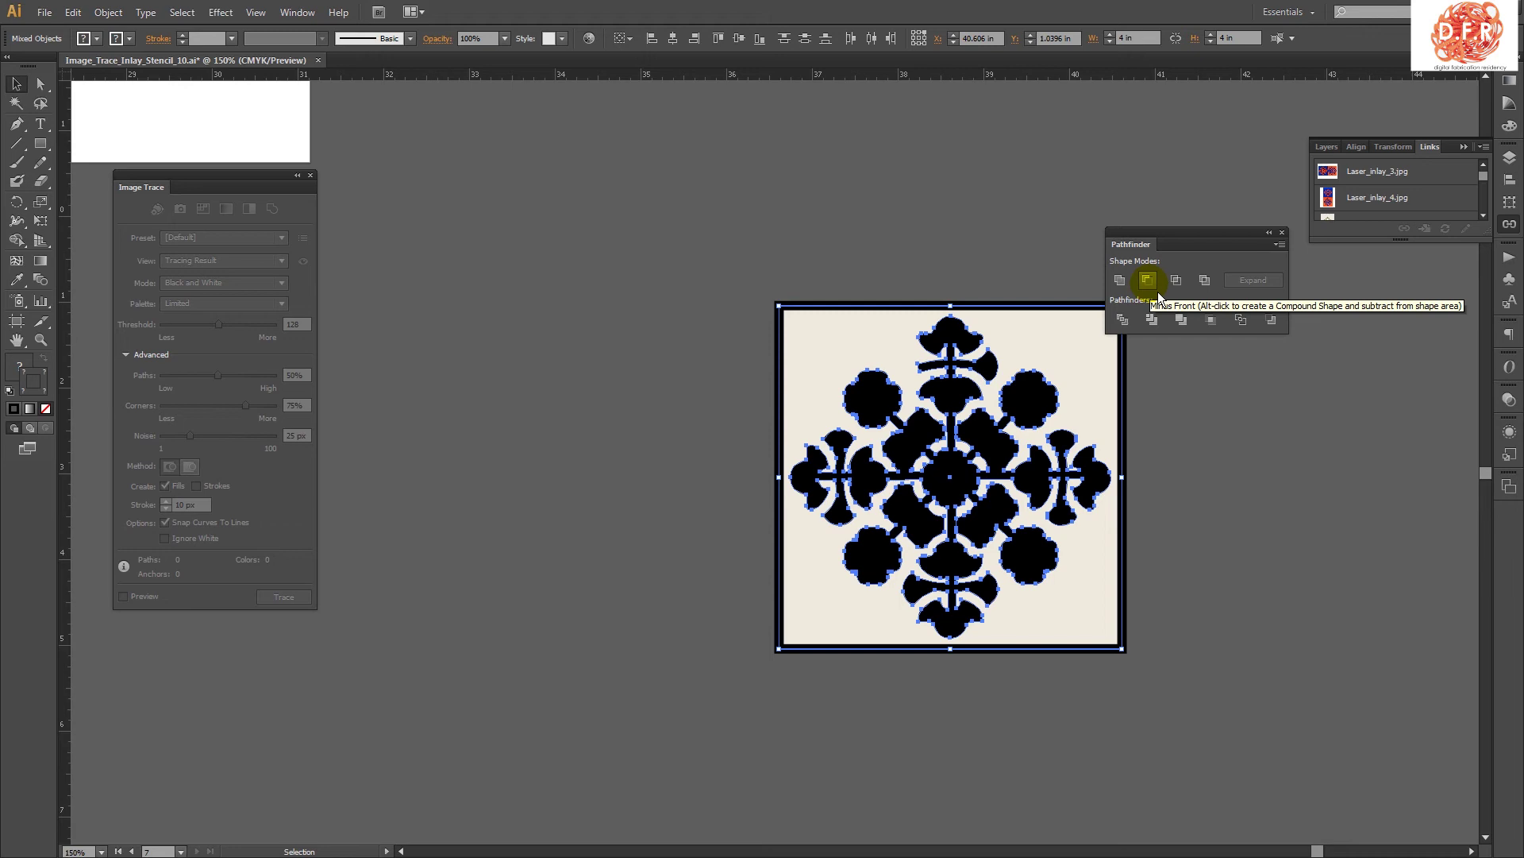
- Bring the beige square to the front of the black design and deselect it
click(1165, 512)
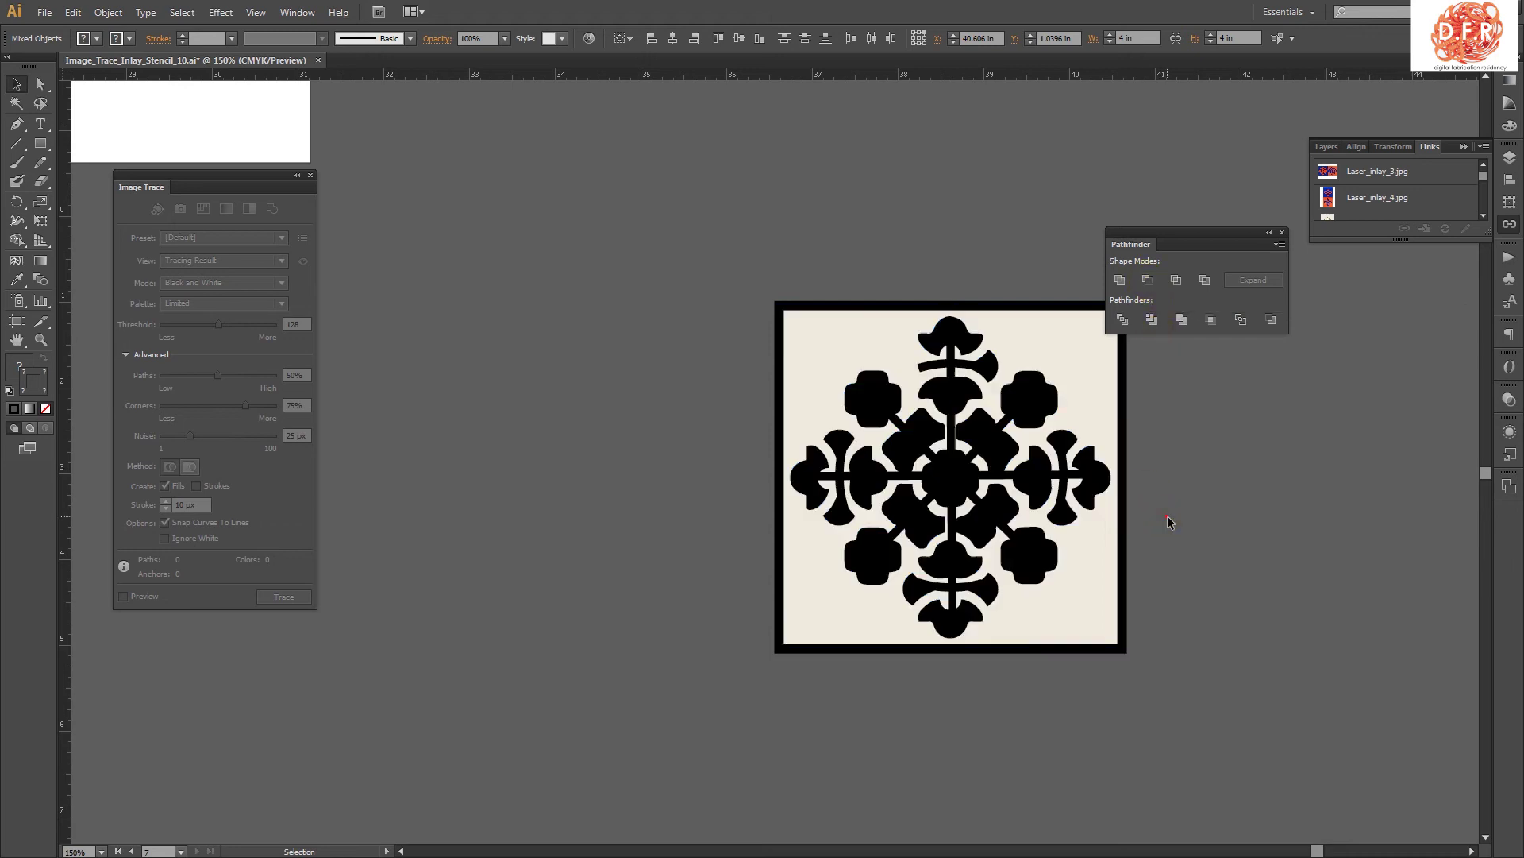
click(1094, 371)
right_click(1096, 374)
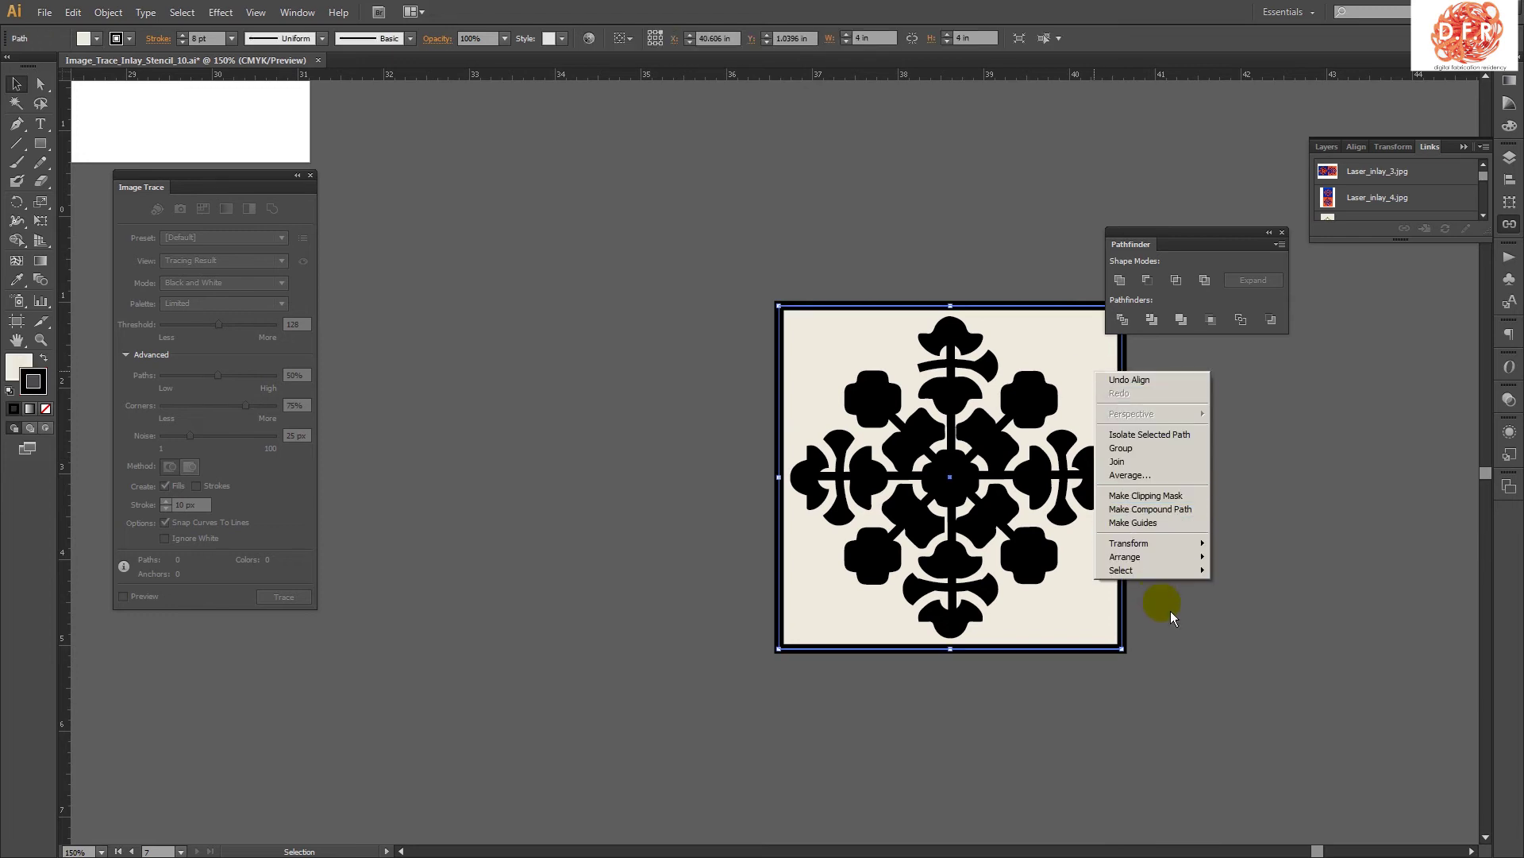
mouse_move(1188, 567)
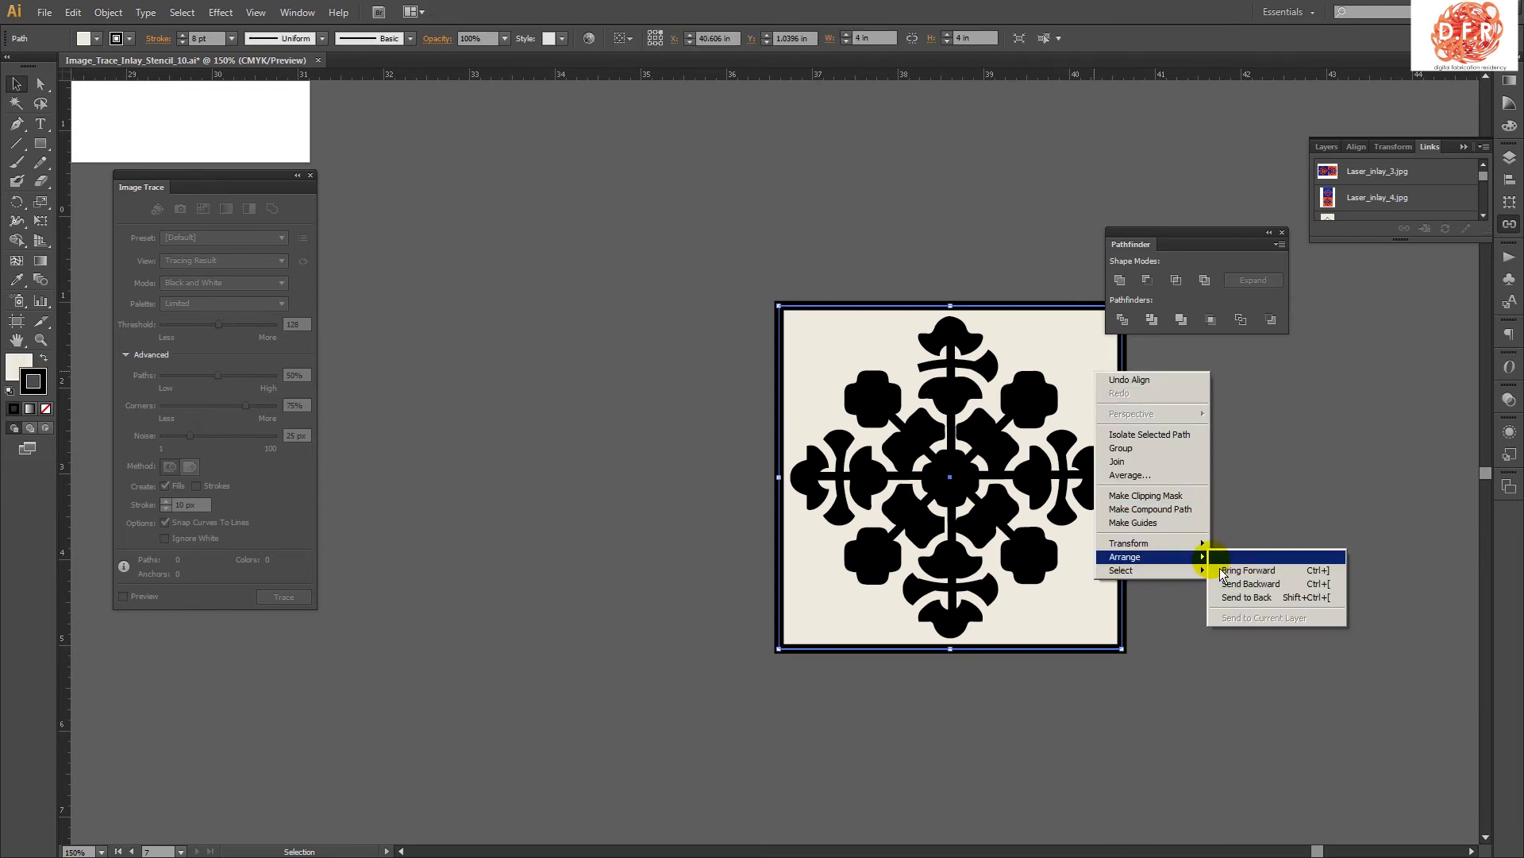
click(1274, 569)
click(1275, 461)
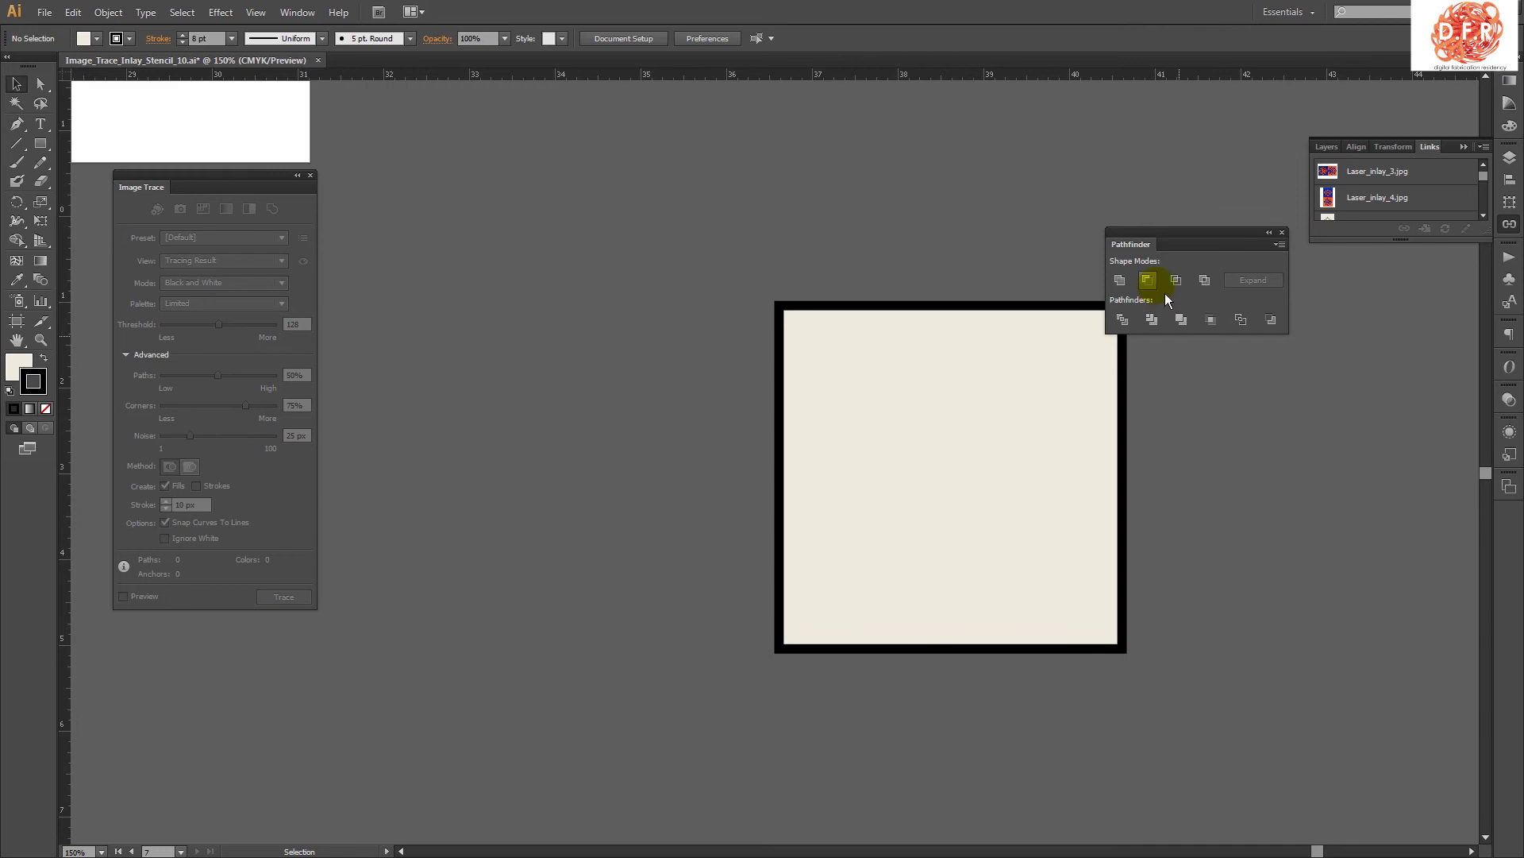
- Send the beige square to the back, behind the black design
click(927, 398)
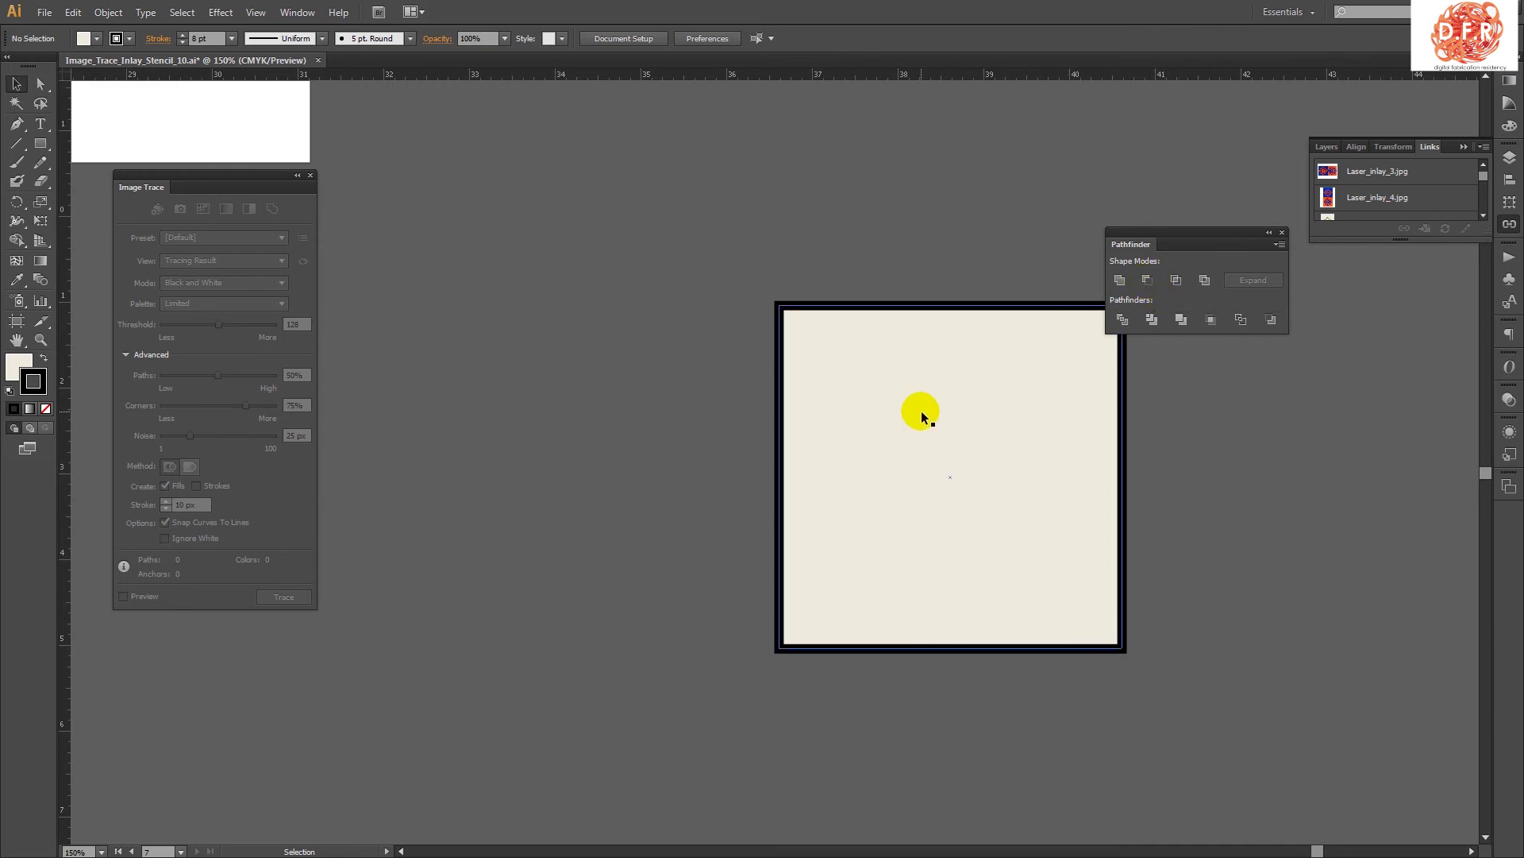
click(924, 415)
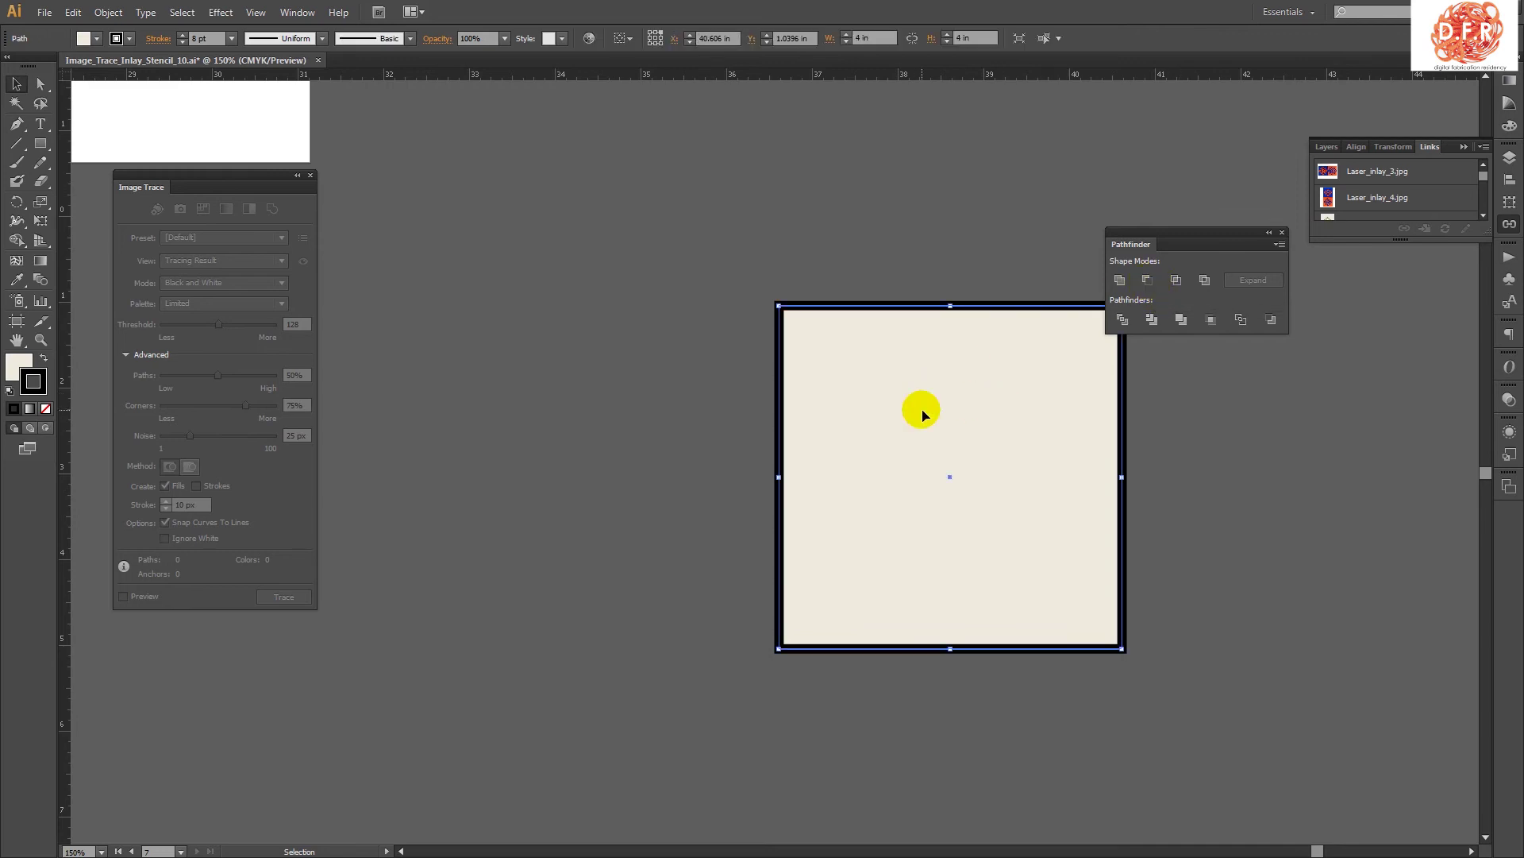
right_click(931, 419)
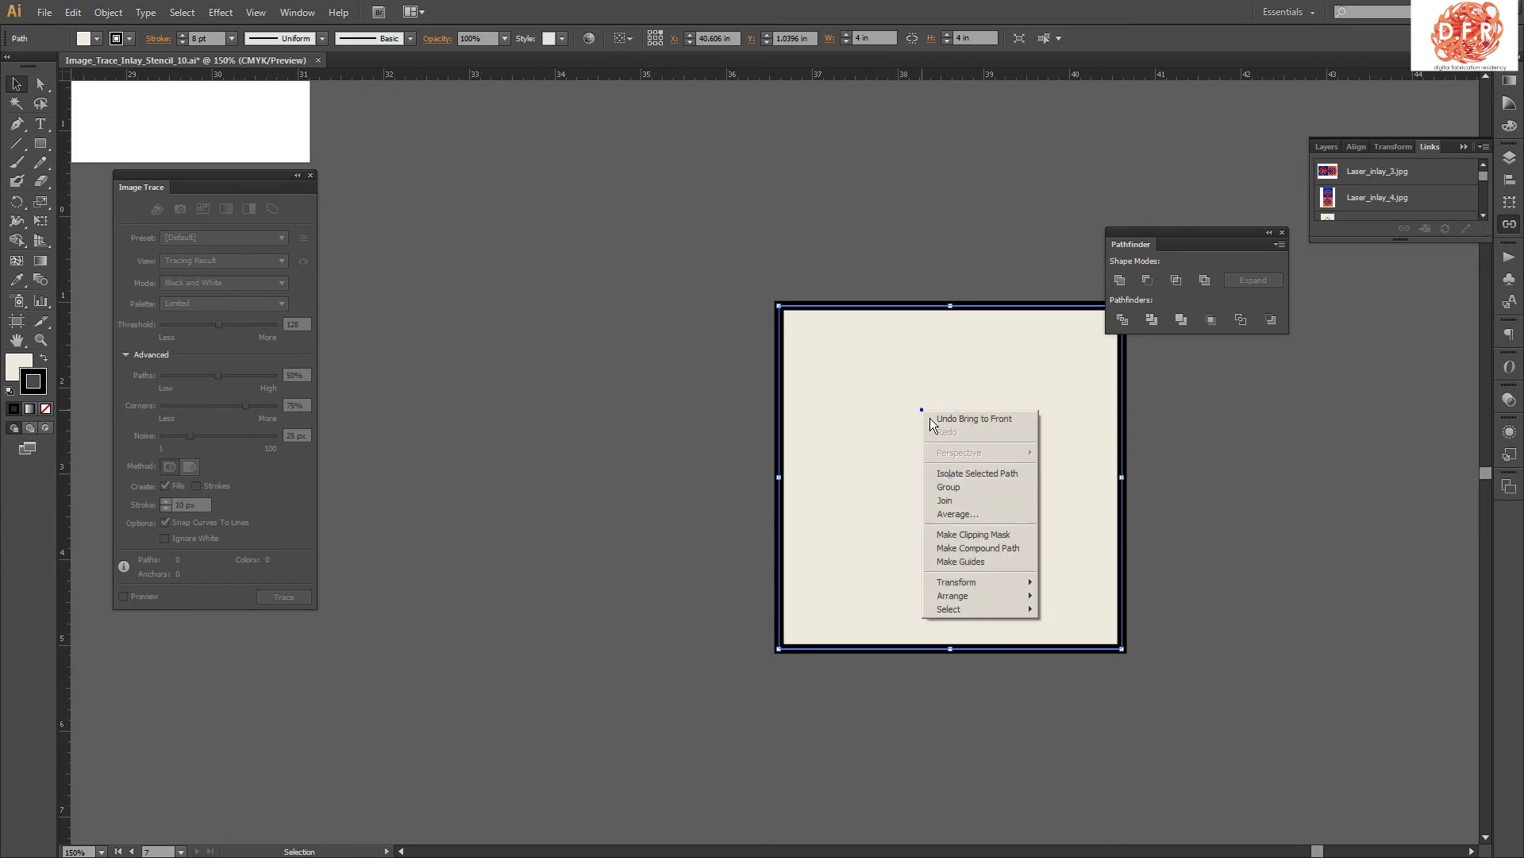
mouse_move(989, 600)
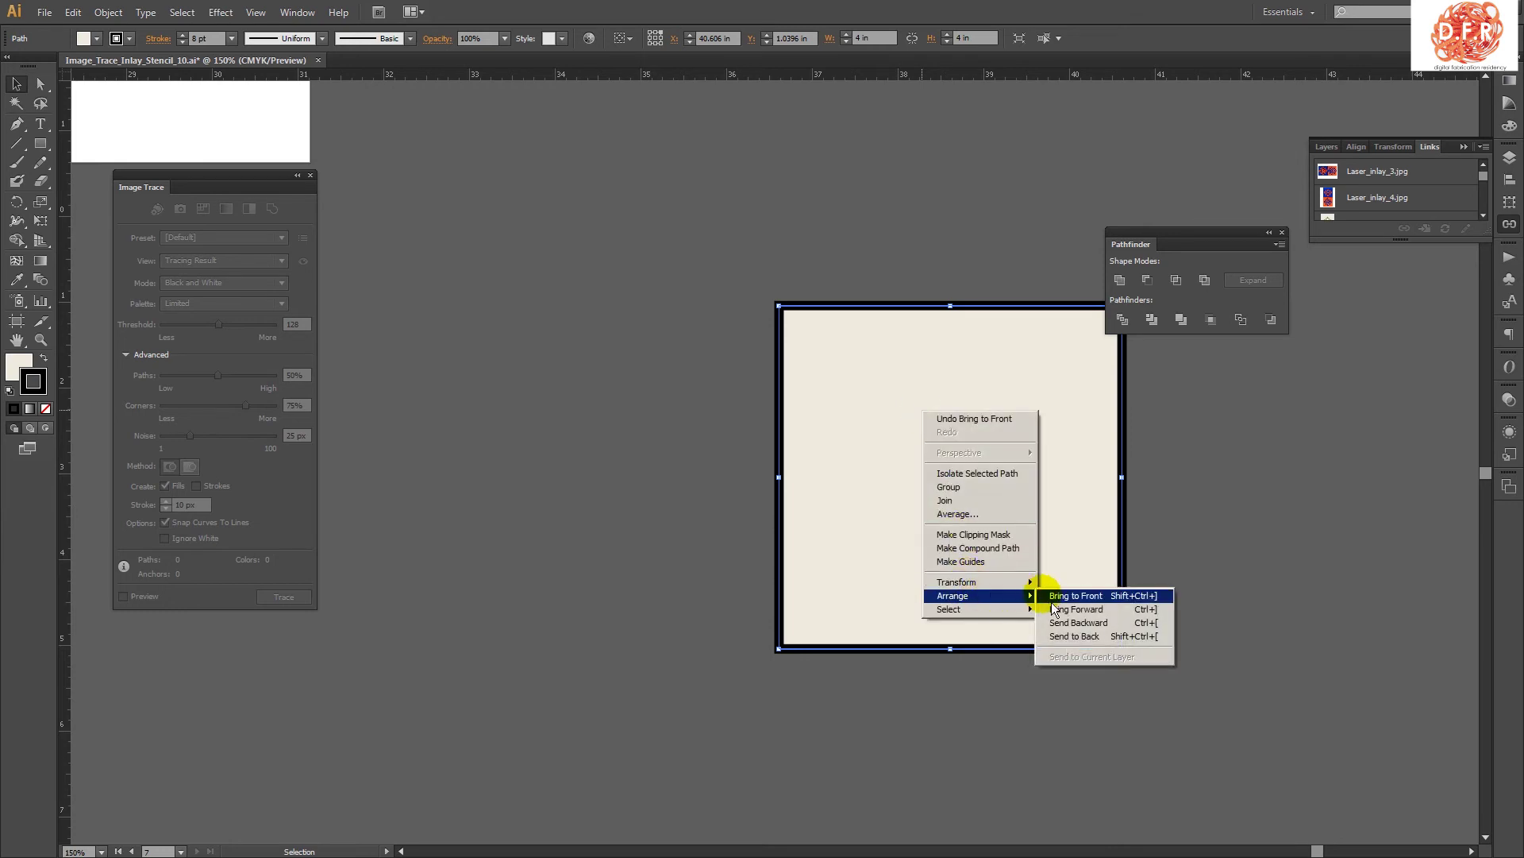
click(1088, 636)
- Select the black design and the beige square and subtract the design from the square with Minus Front
click(940, 329)
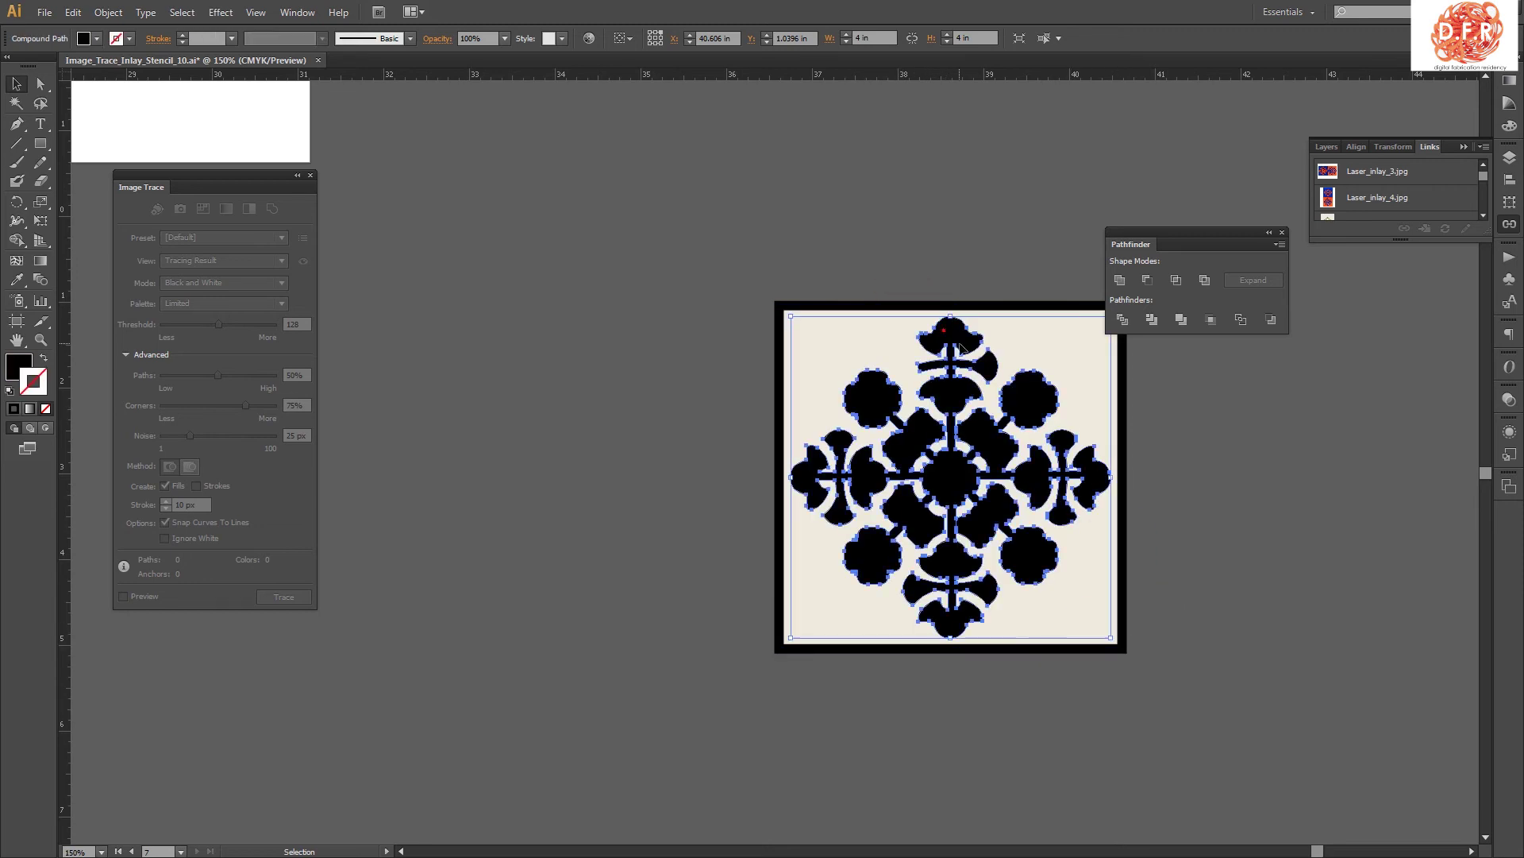
shift+click(815, 349)
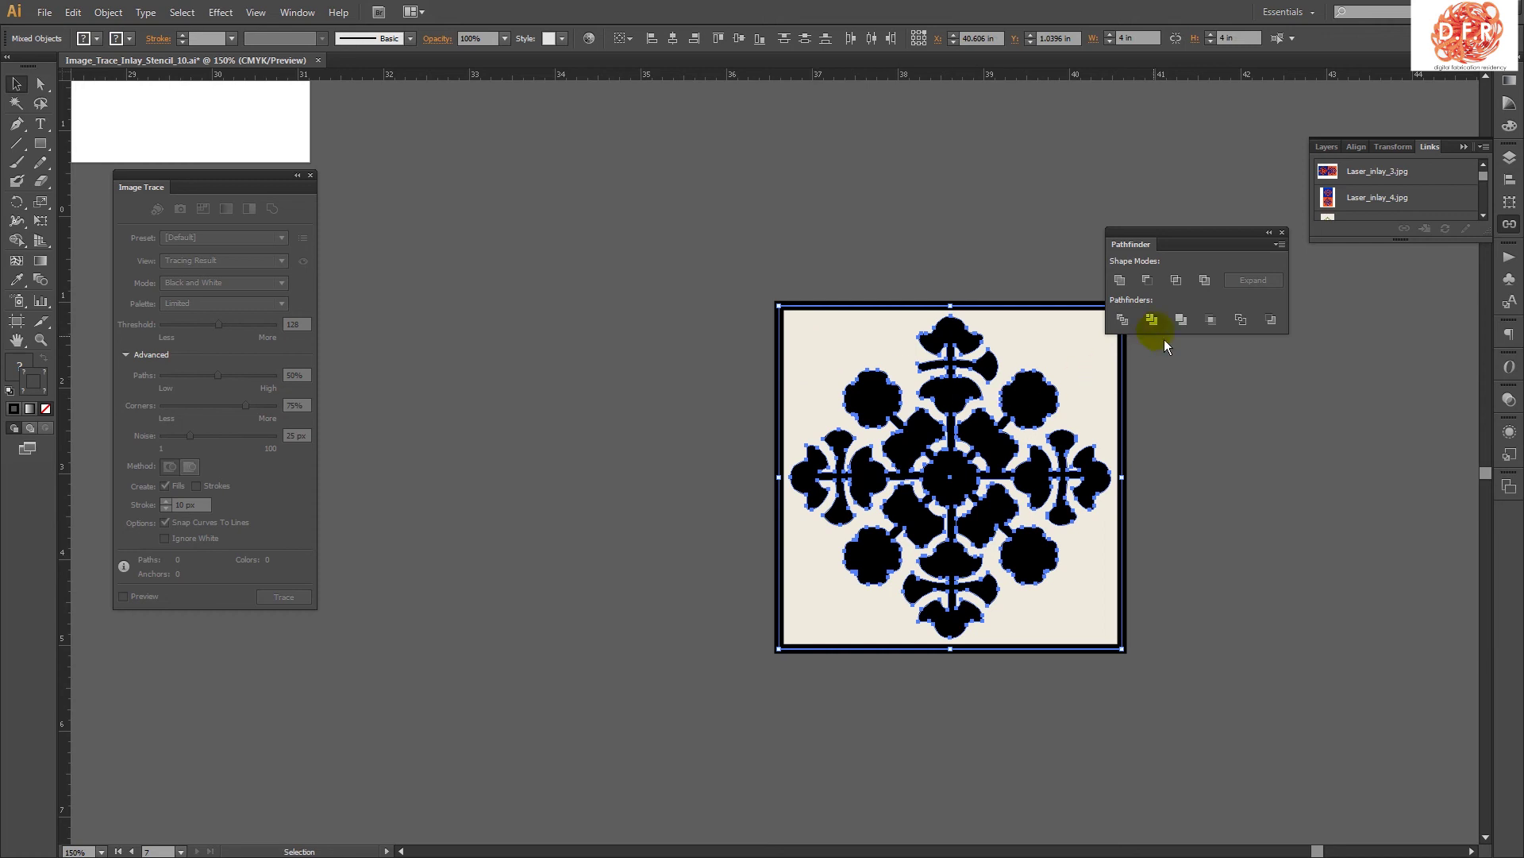
click(1153, 289)
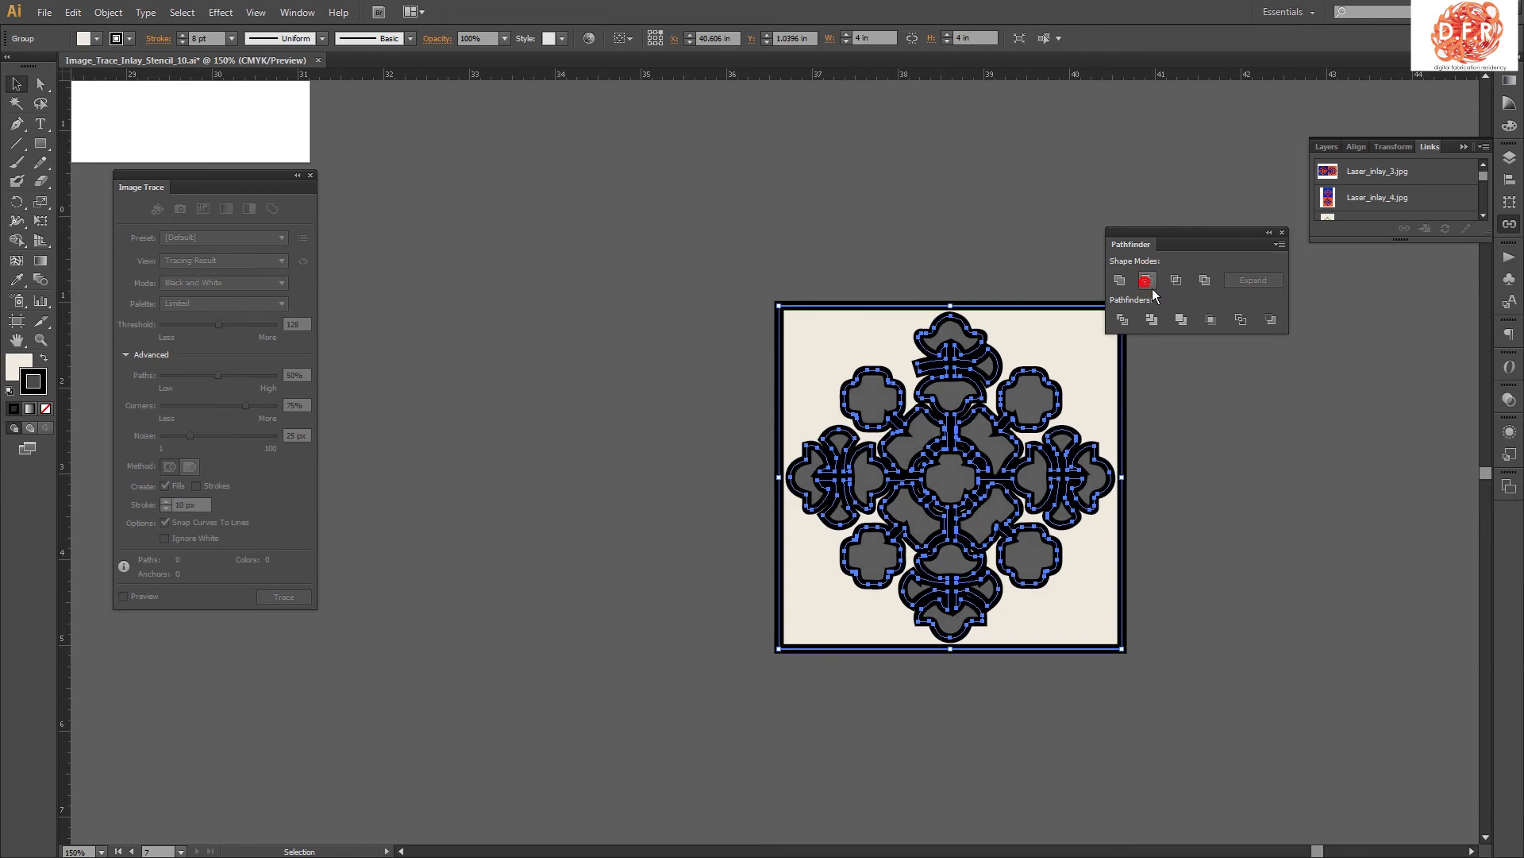
- Deselect the cut square to check its openings, and undo the Minus Front subtraction
click(810, 226)
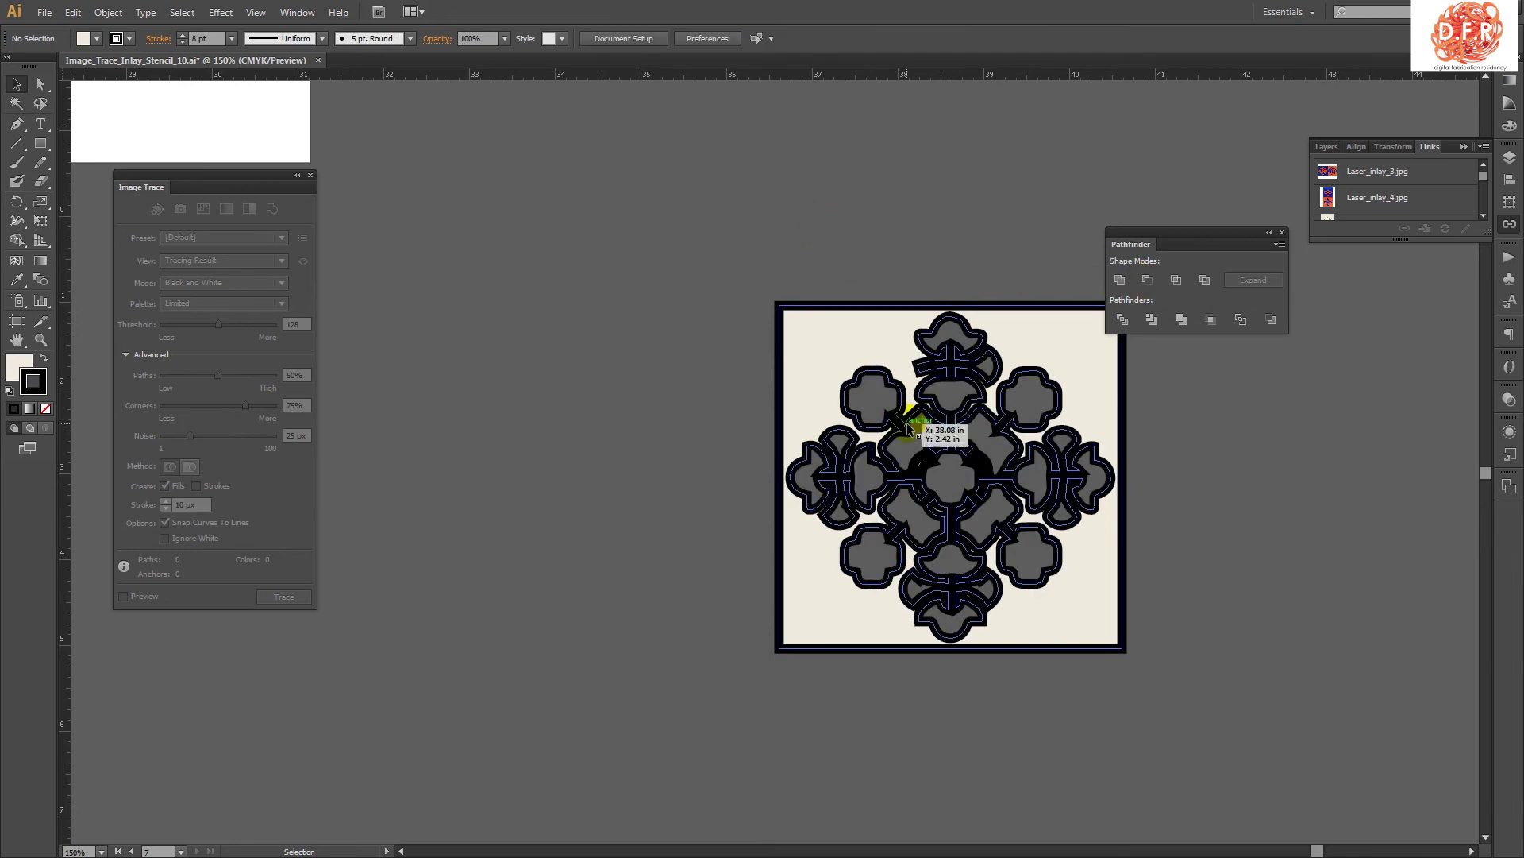
click(878, 398)
key(a)
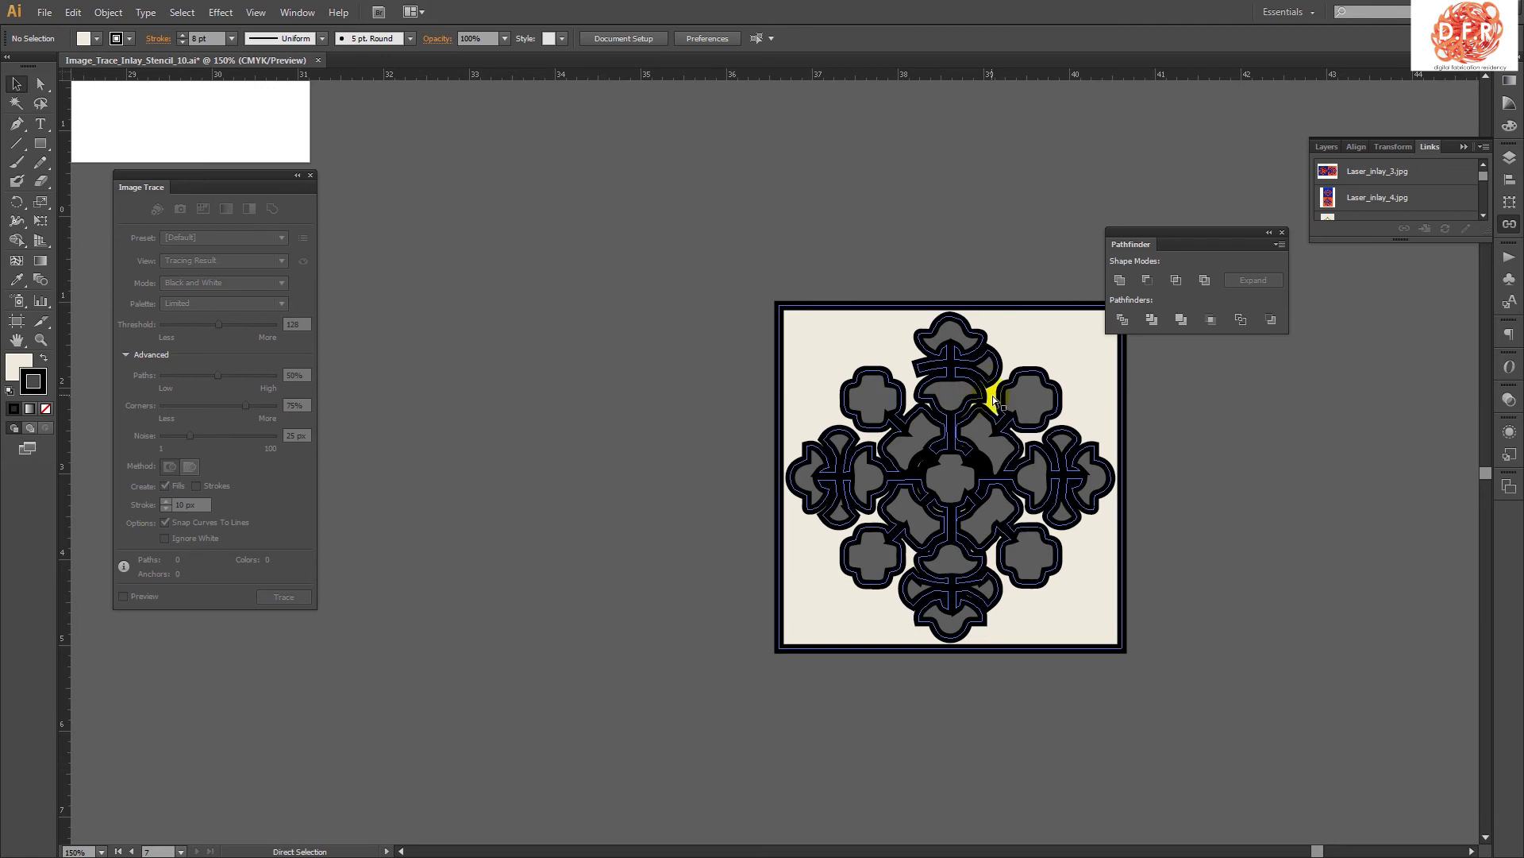
click(969, 288)
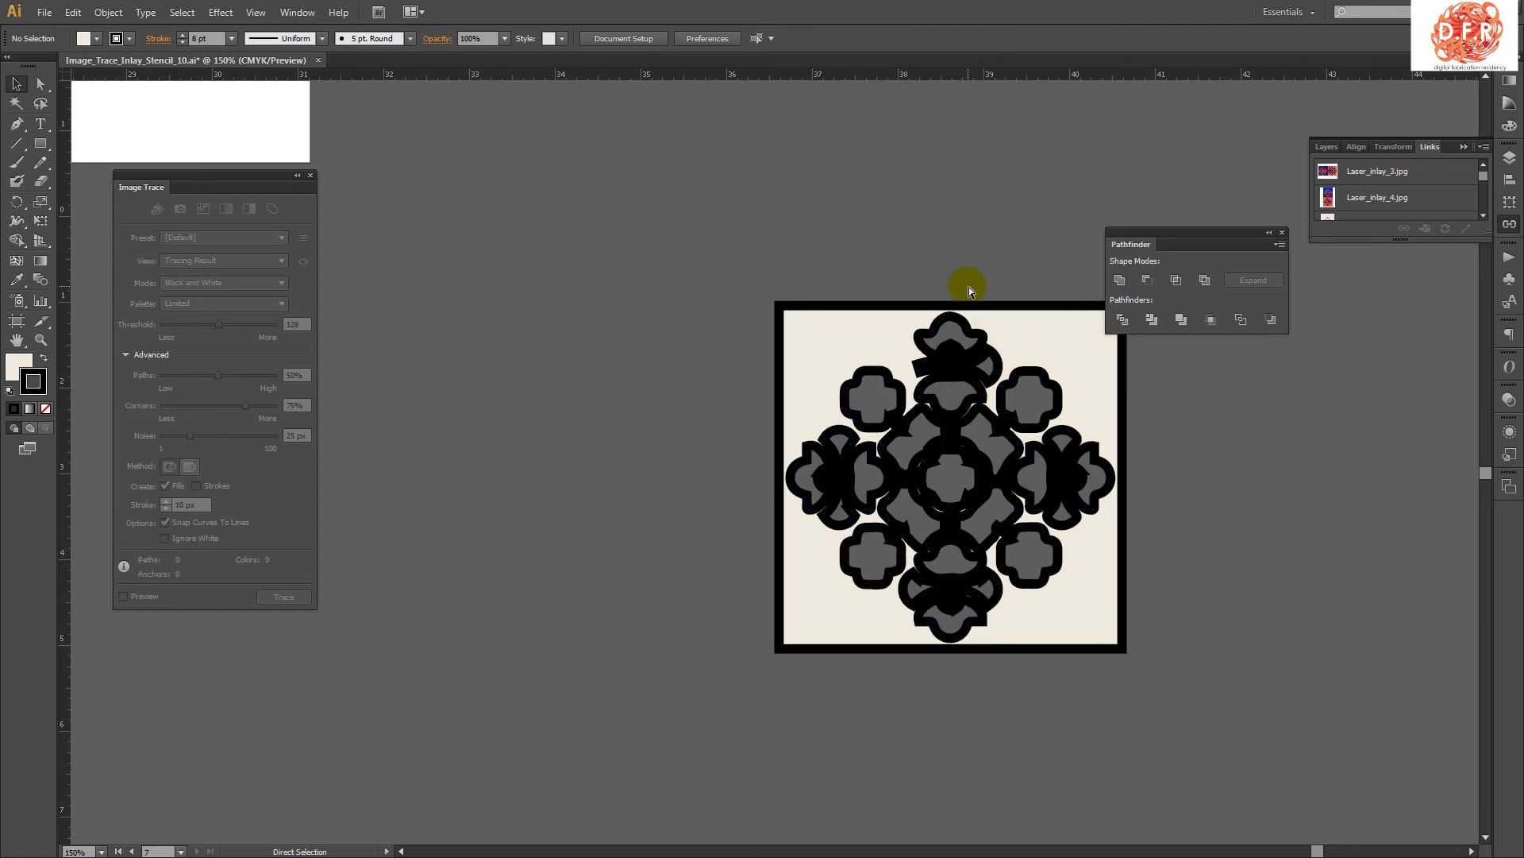
key(ctrl+a)
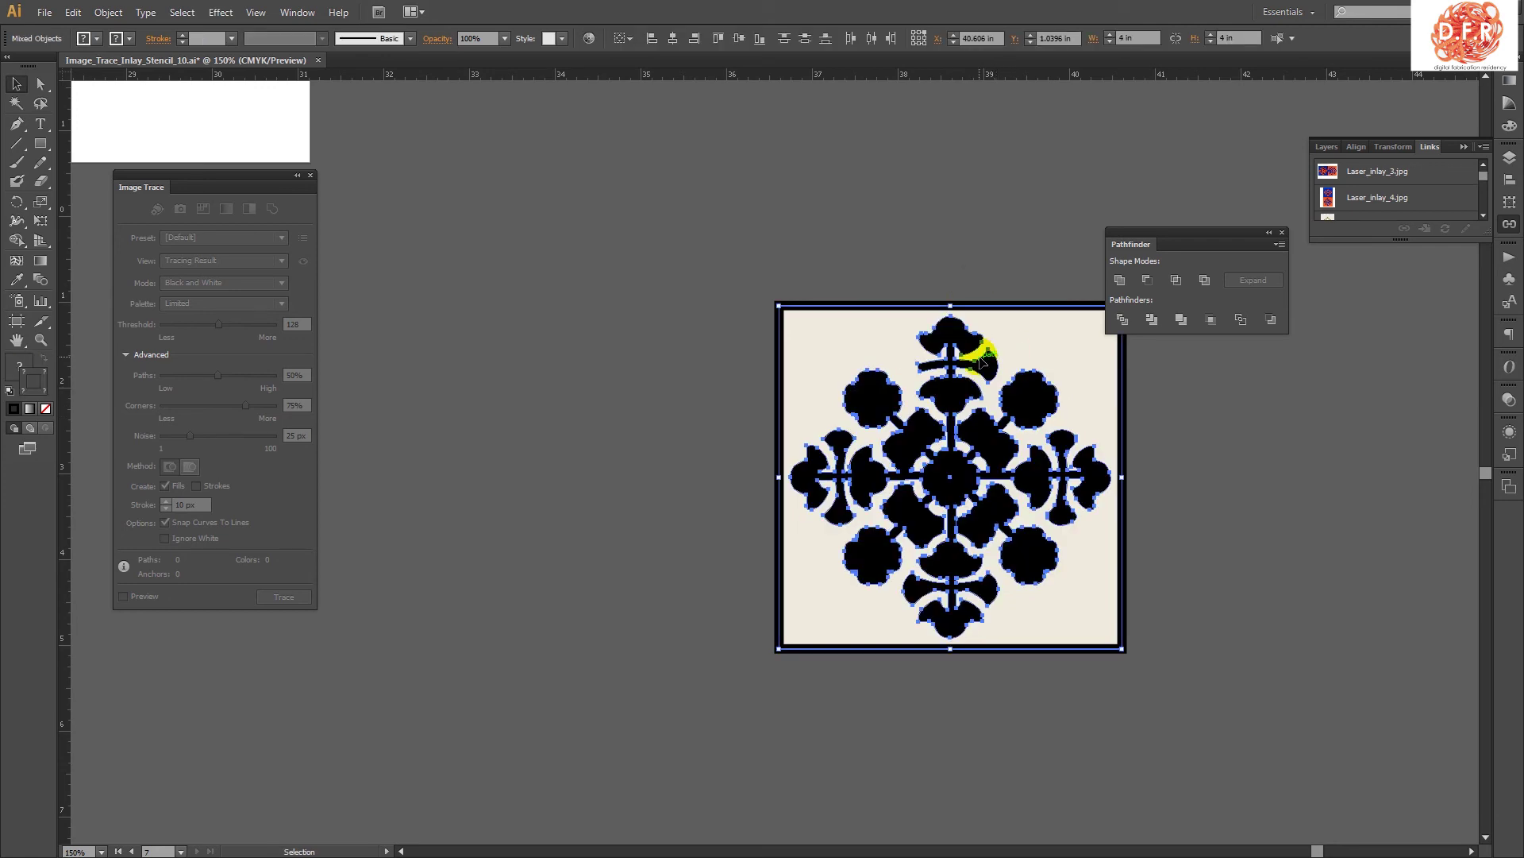
- Duplicate the black design from the beige square into the empty space beside it at the same height
click(539, 405)
alt+drag(940, 469, 531, 469)
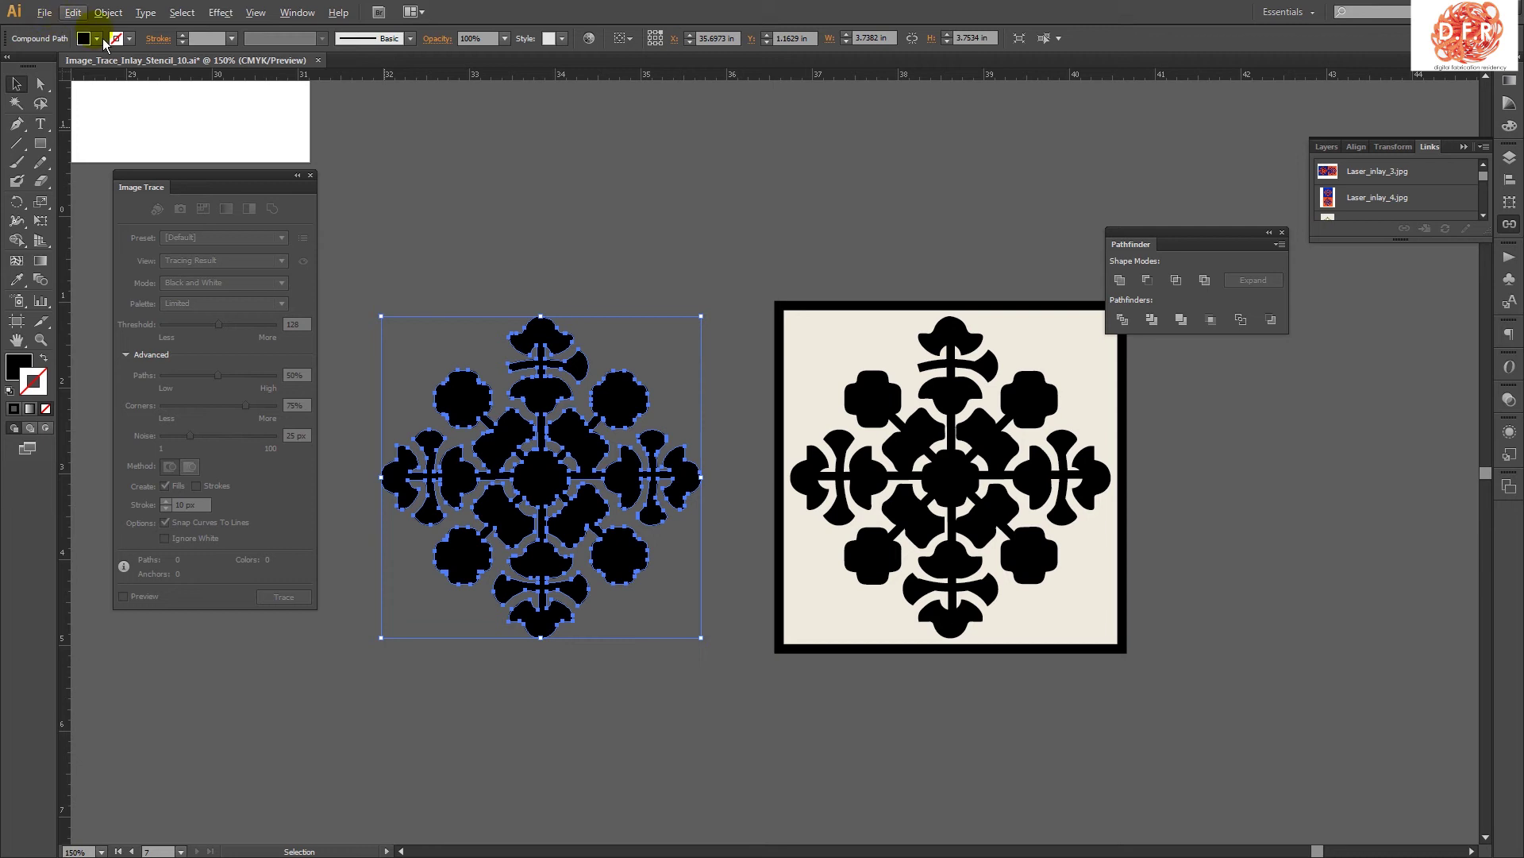
click(656, 293)
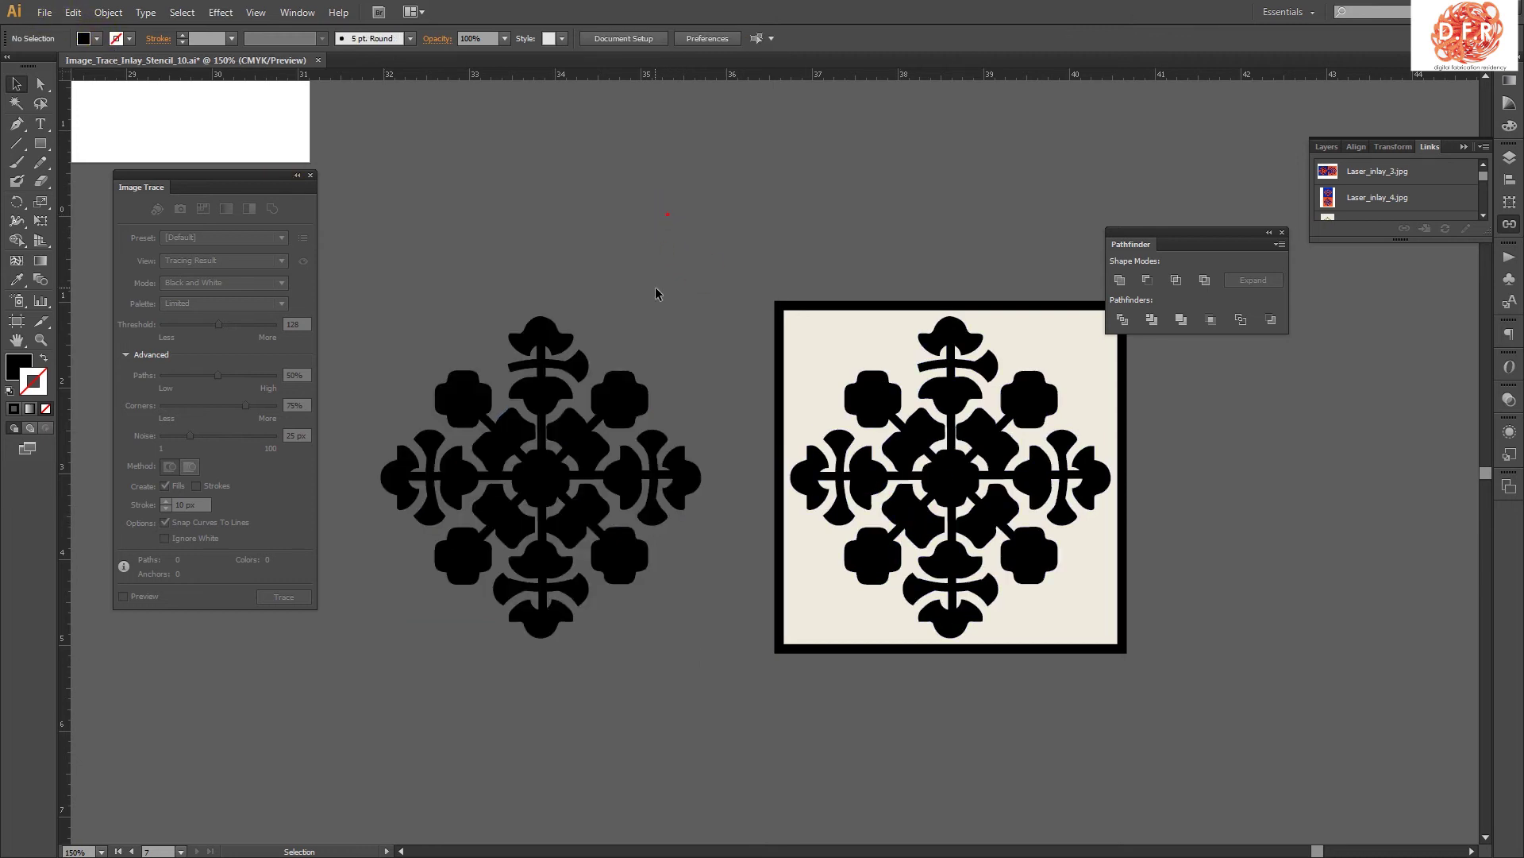
click(624, 401)
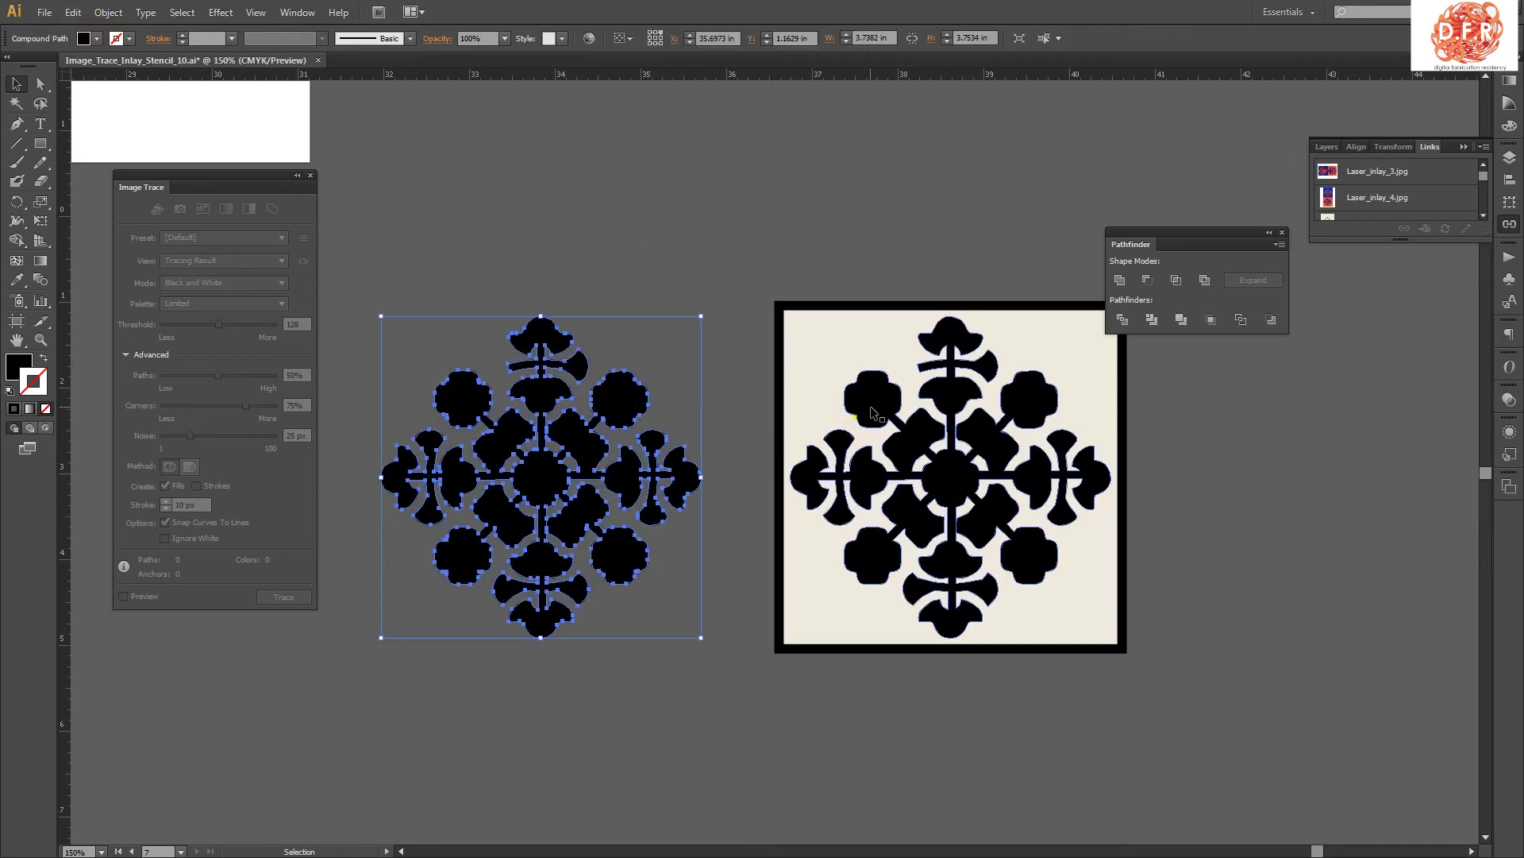
- Cut the black design on the beige square out of the square with Minus Front, keeping the separate copy
click(871, 407)
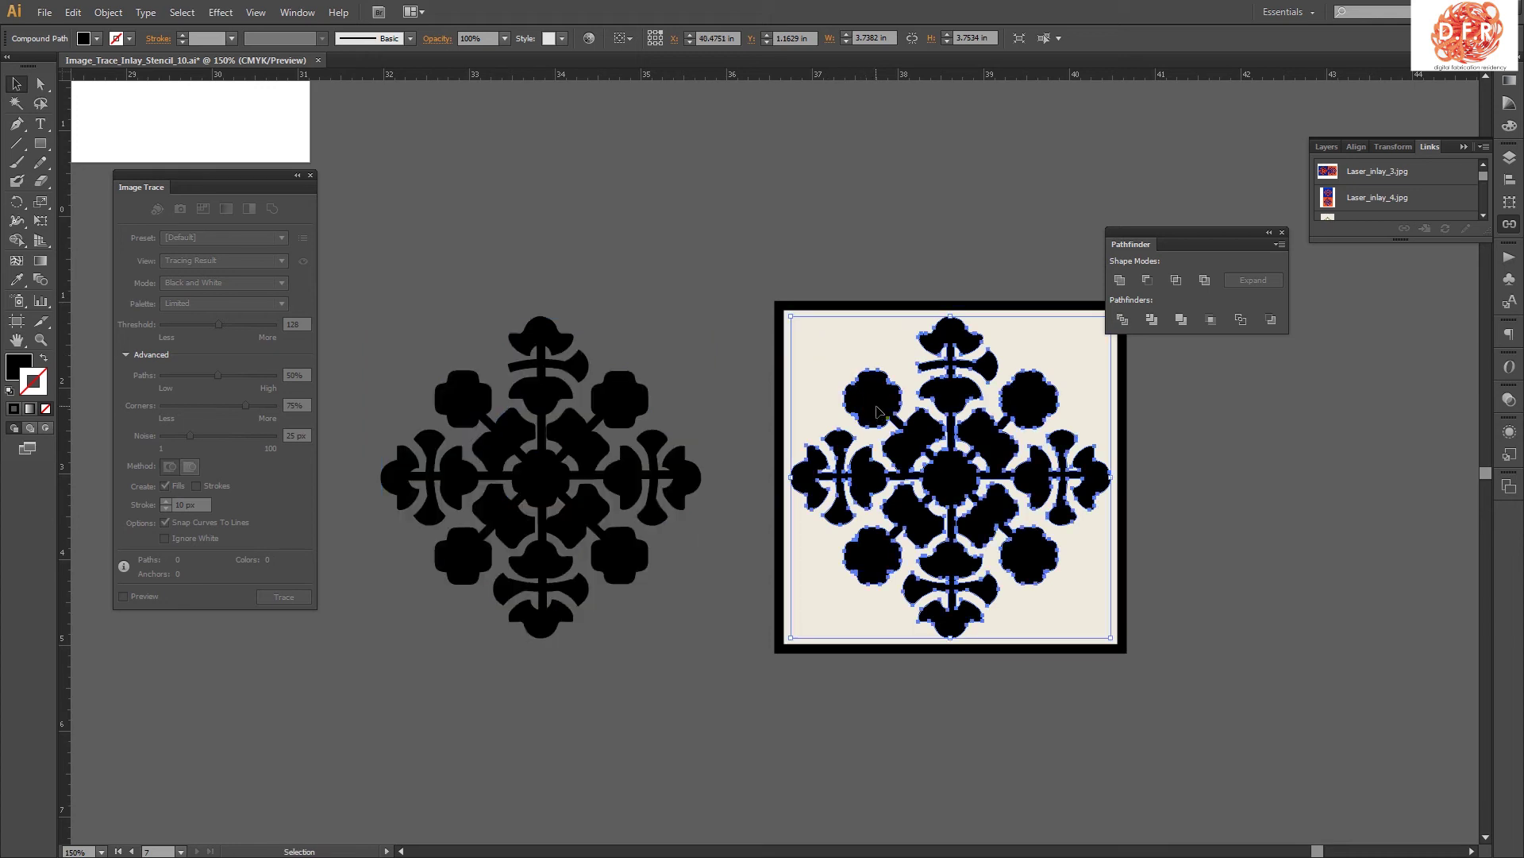
shift+click(852, 344)
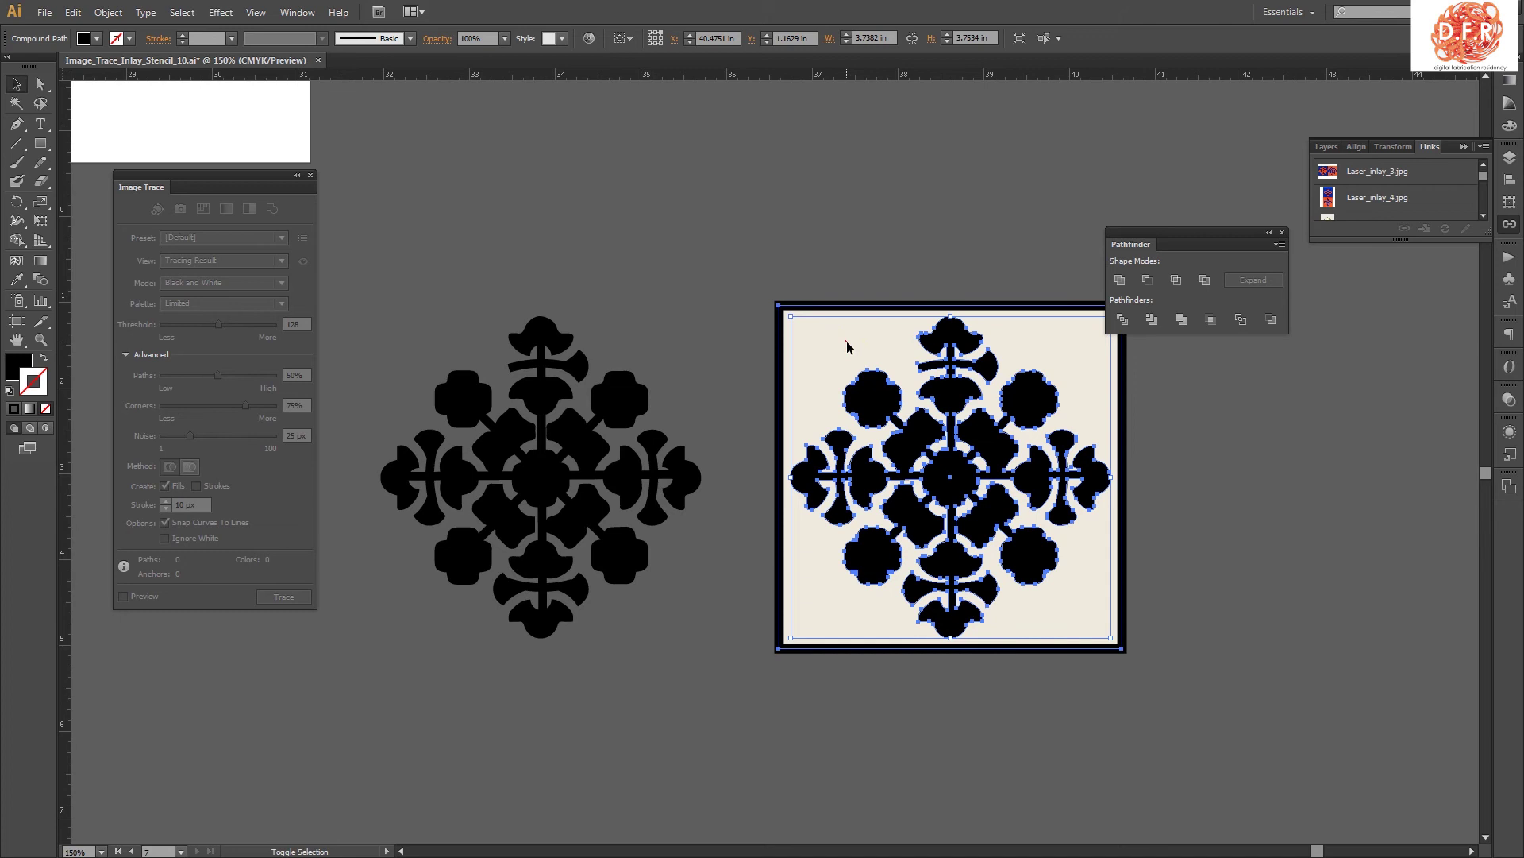
shift+click(847, 341)
click(1147, 280)
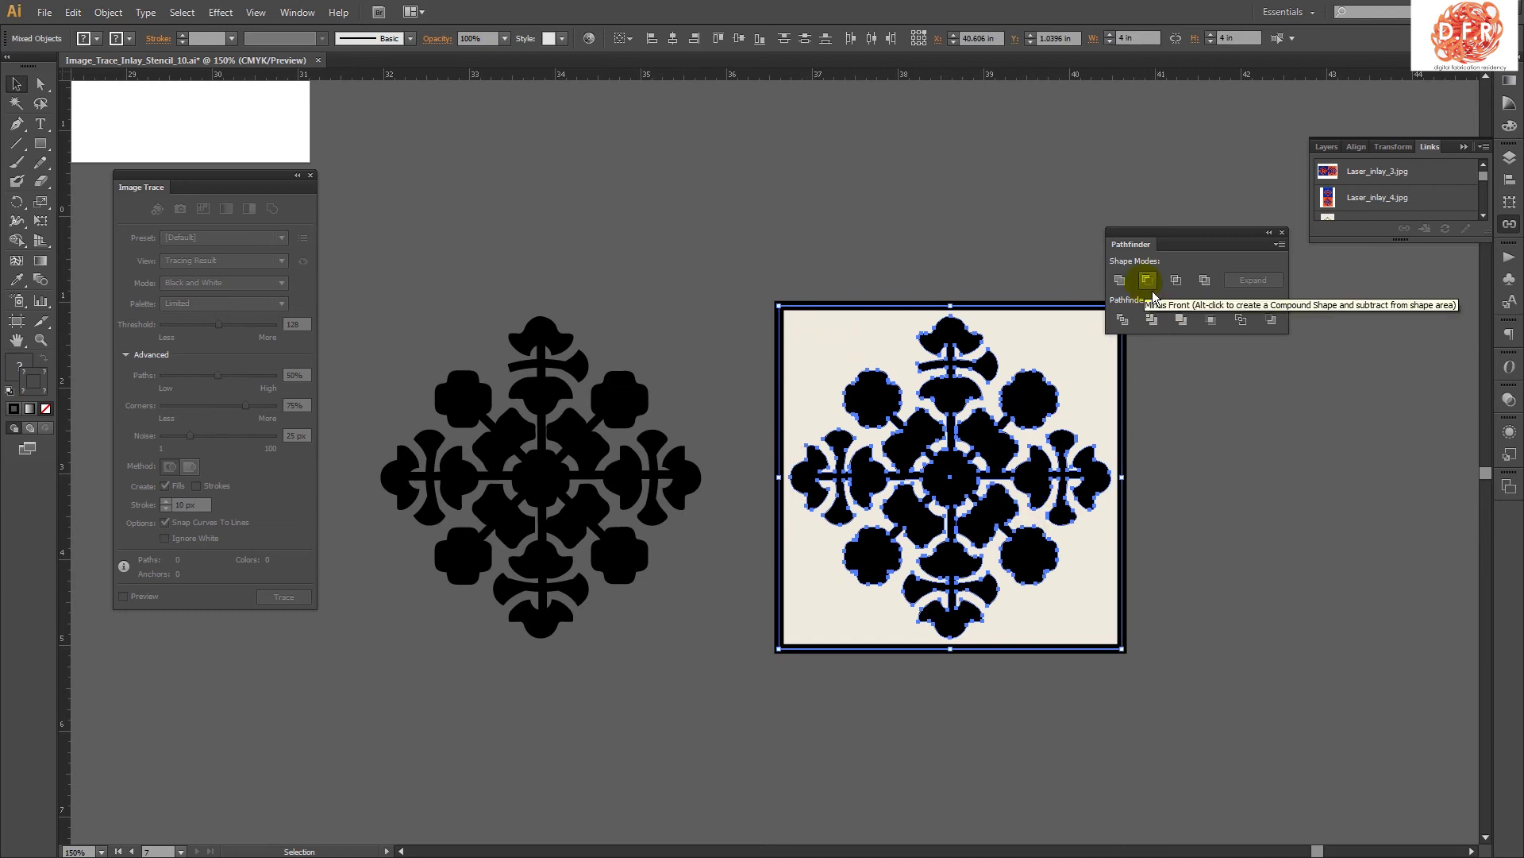
click(1148, 280)
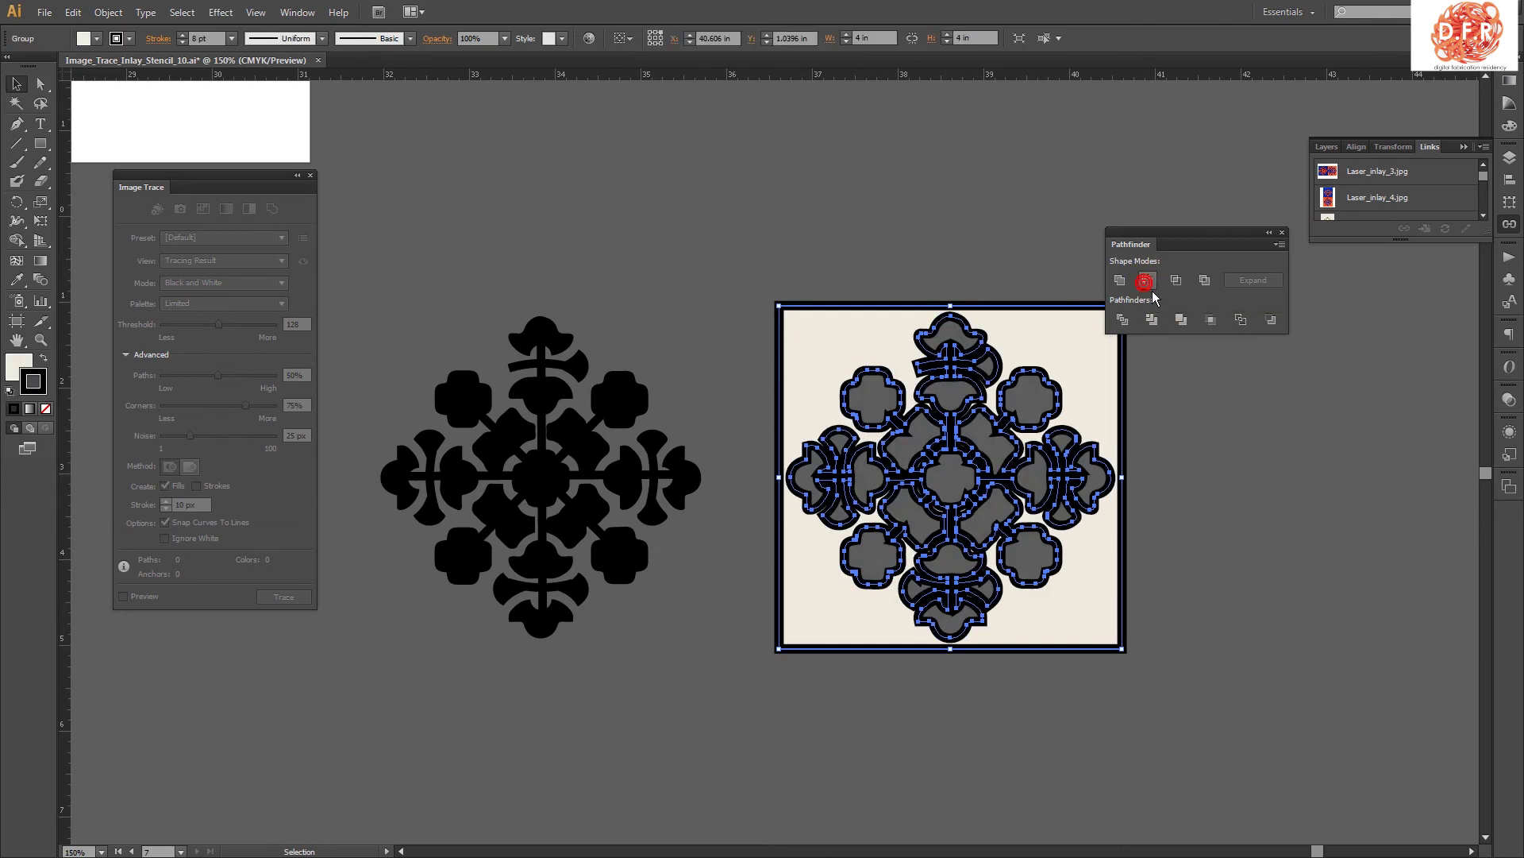
- Reset the cut-out square to the default white fill and 1 pt black stroke, and deselect it
click(10, 391)
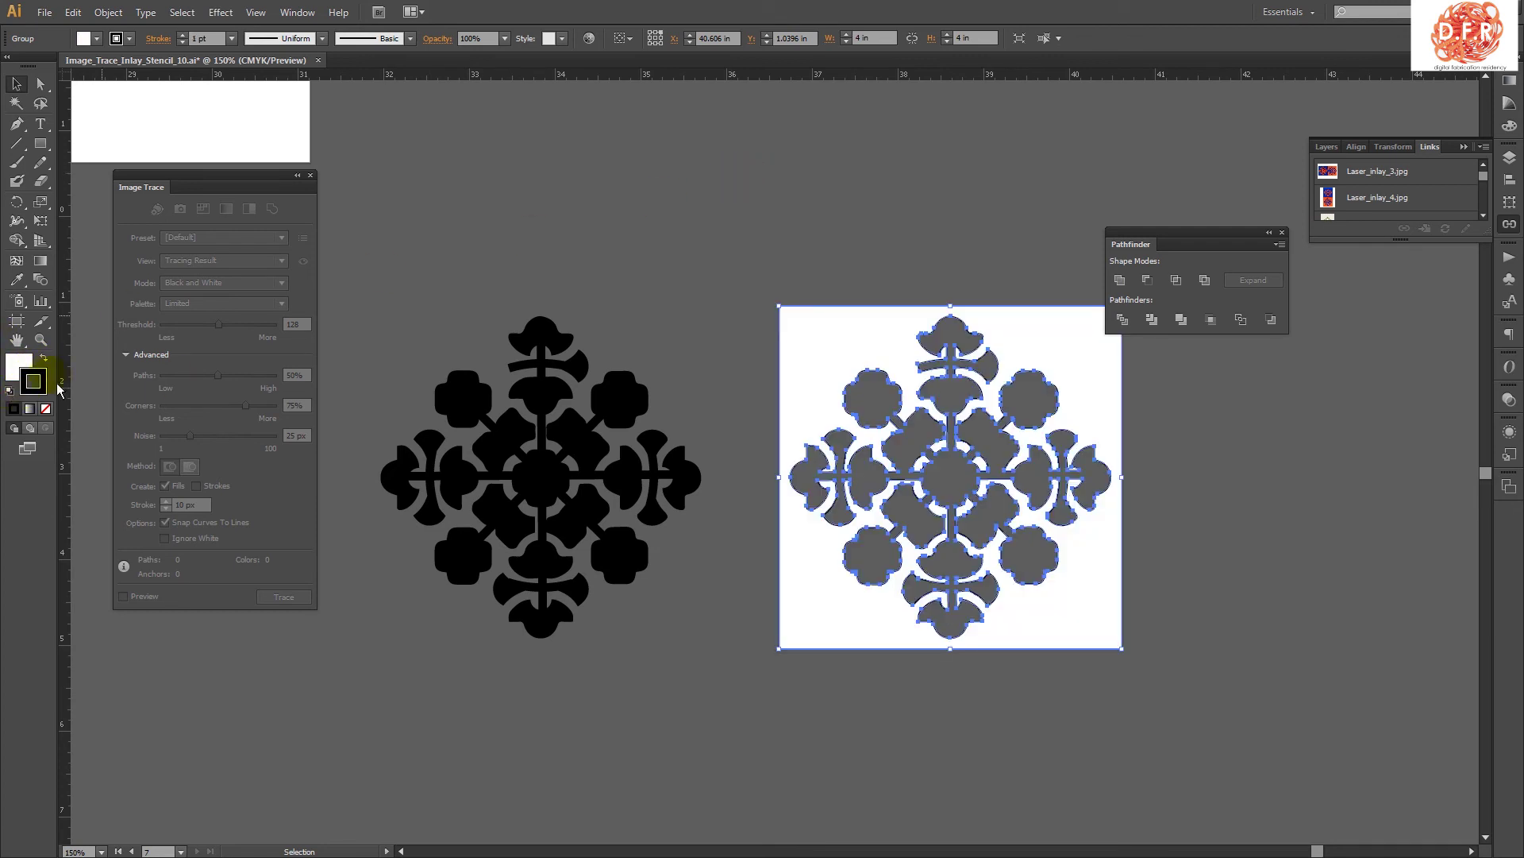
click(32, 382)
click(667, 310)
scroll(718, 368, down, 2)
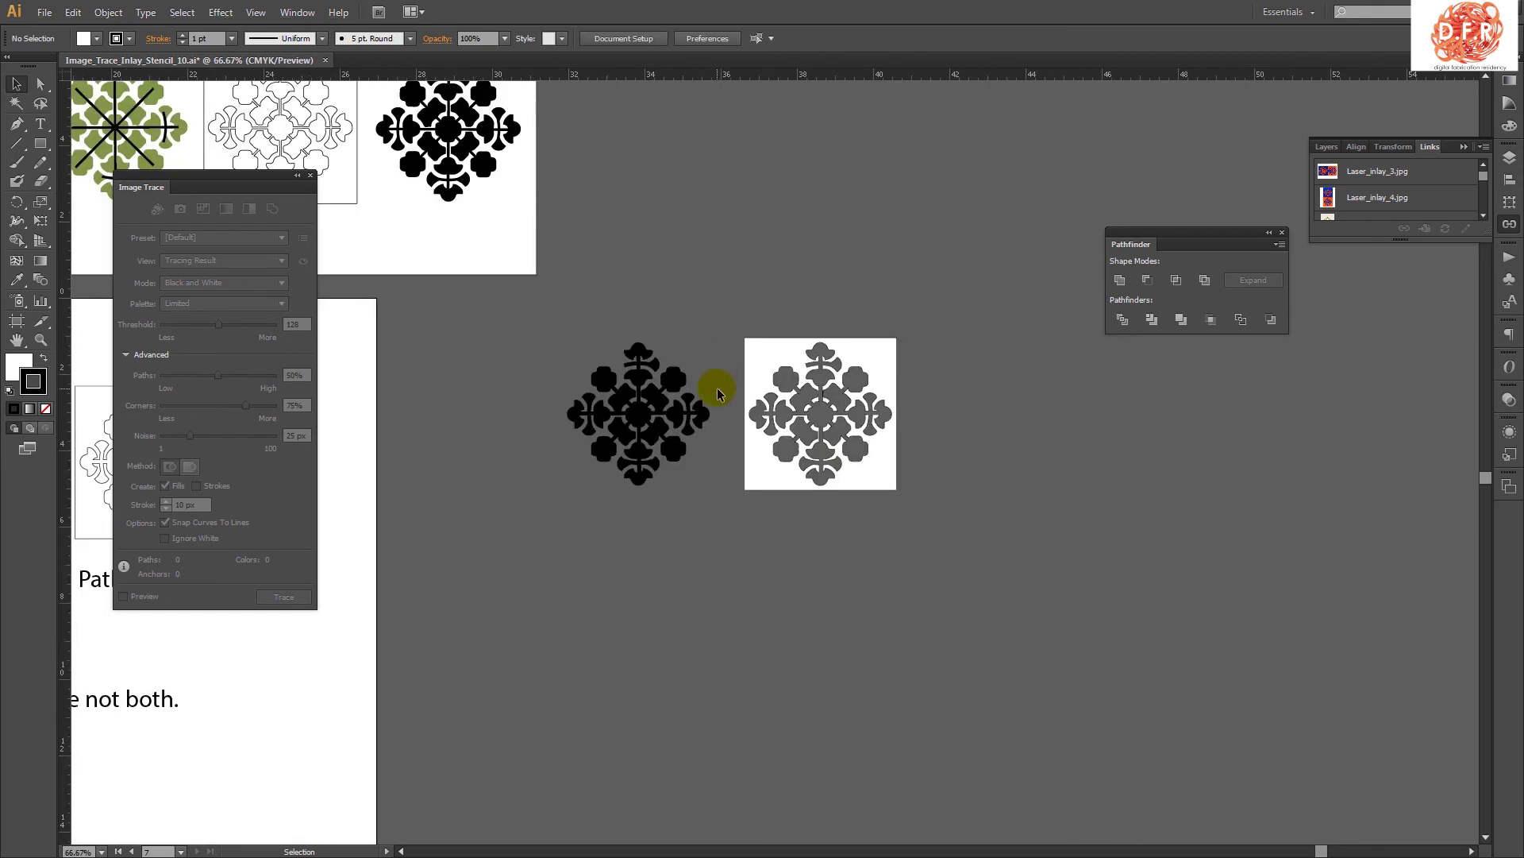
drag(718, 385, 1068, 482)
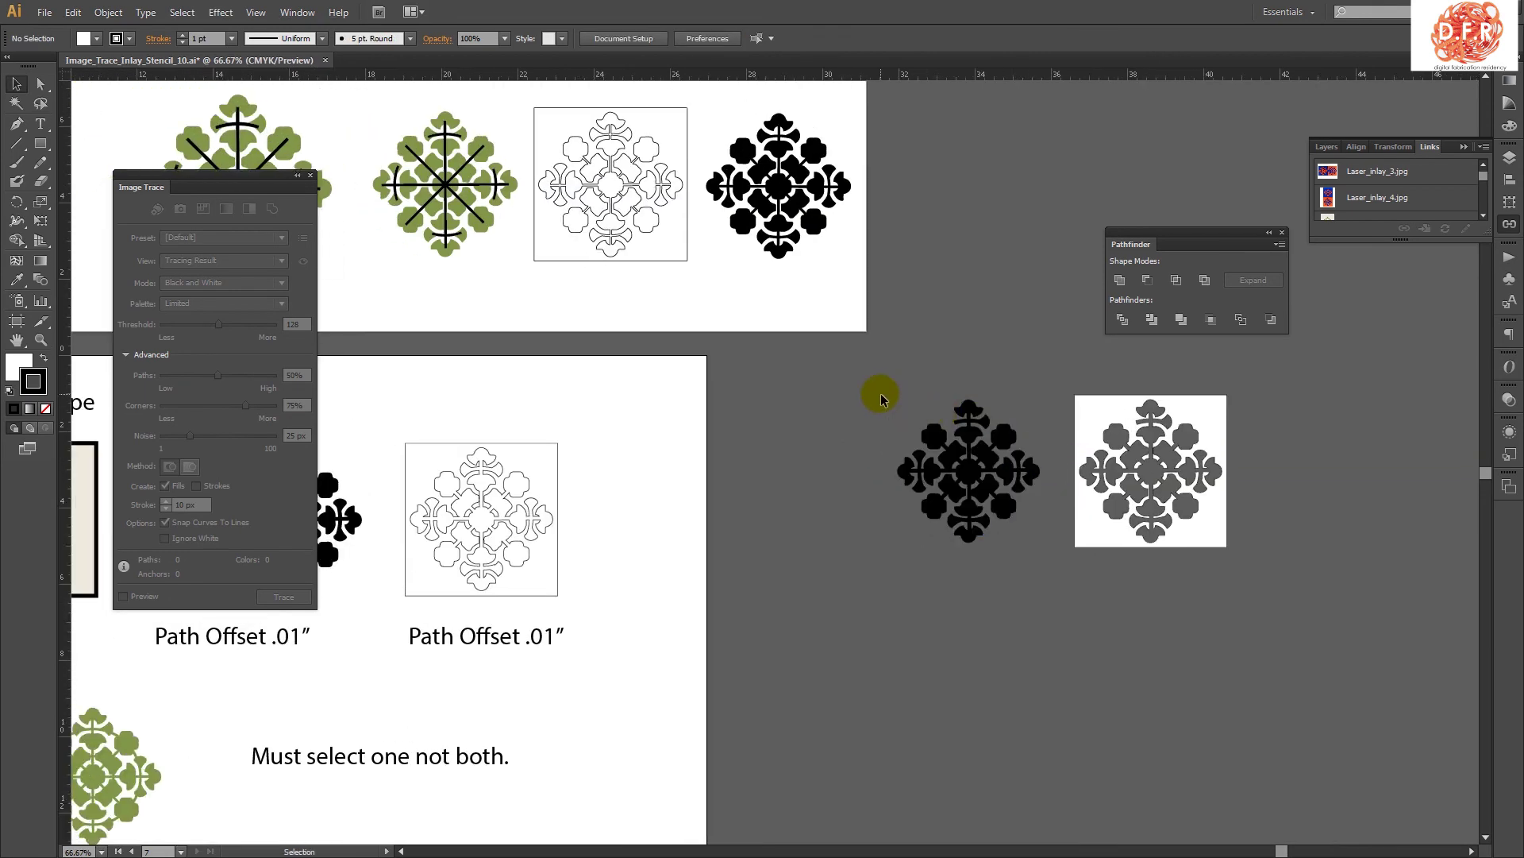
- Move the black design and the cut-out square together closer to the artboard with the Path Offset examples, and deselect them
drag(885, 401, 1310, 582)
drag(1178, 505, 1020, 600)
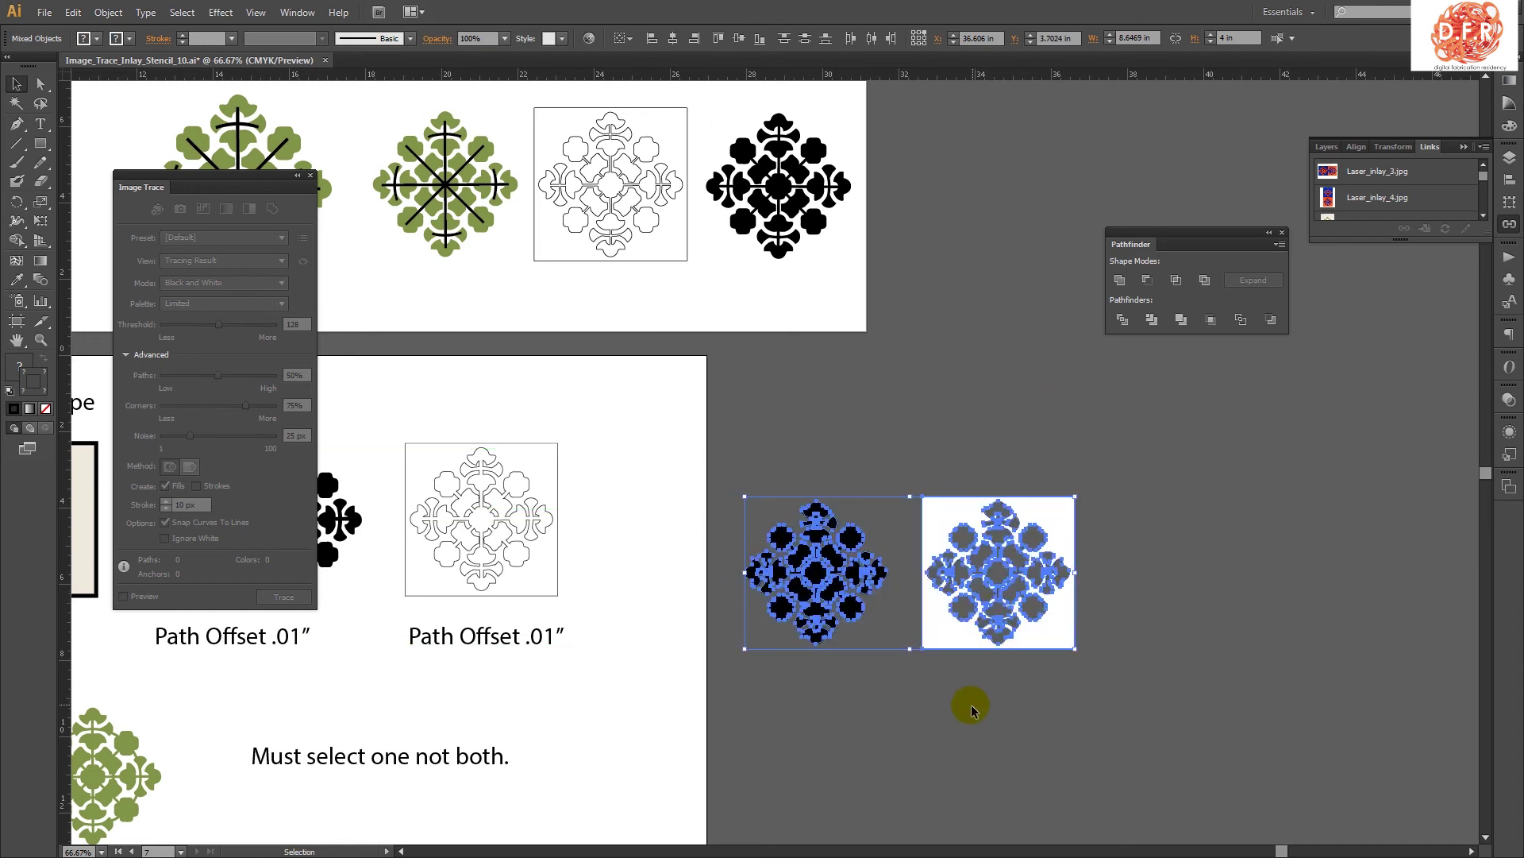
drag(1020, 684, 1218, 646)
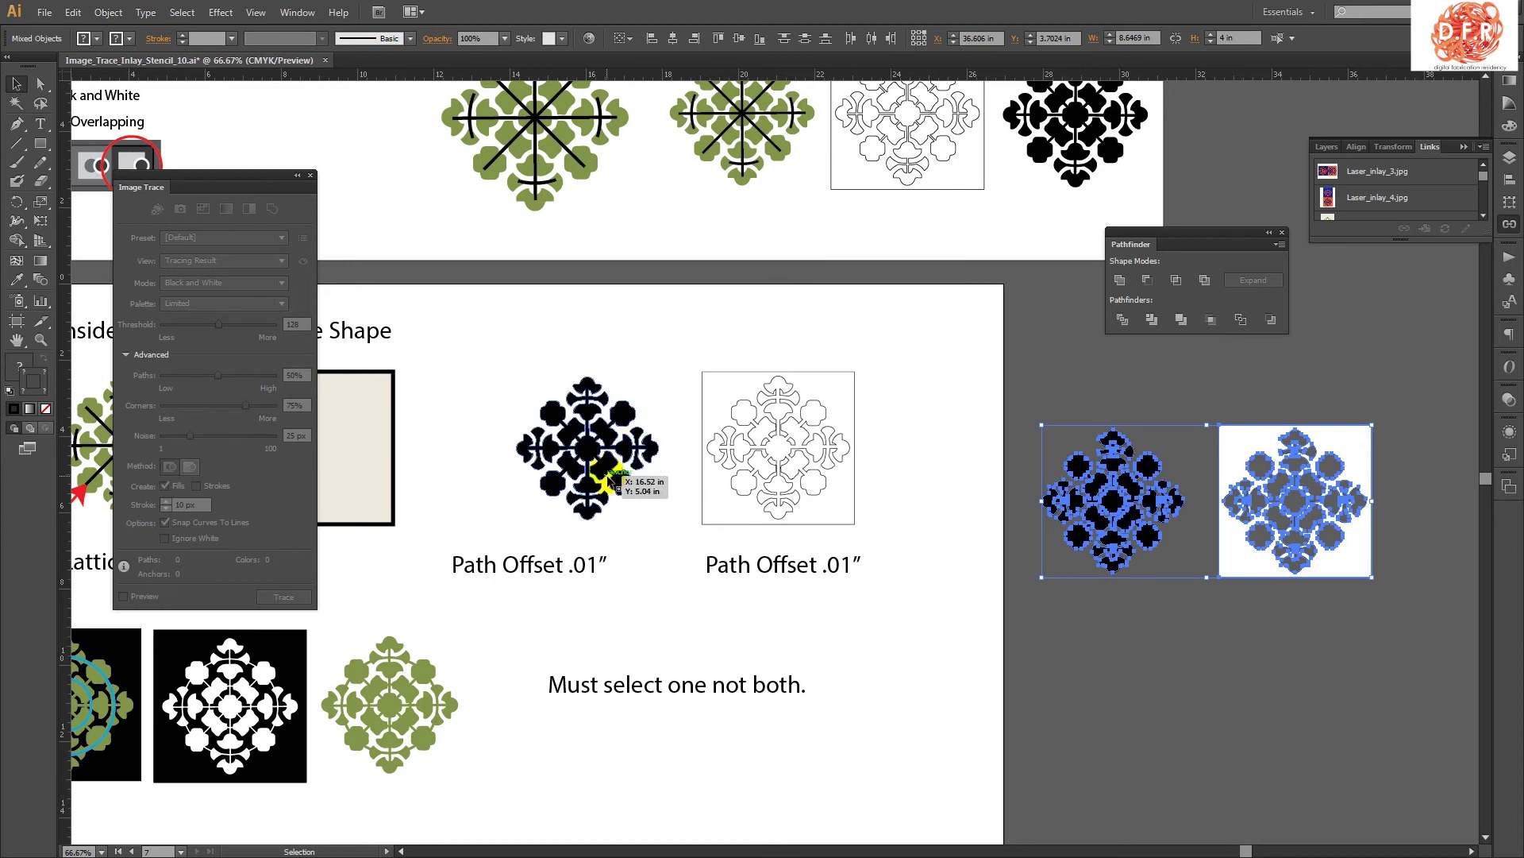
click(1134, 724)
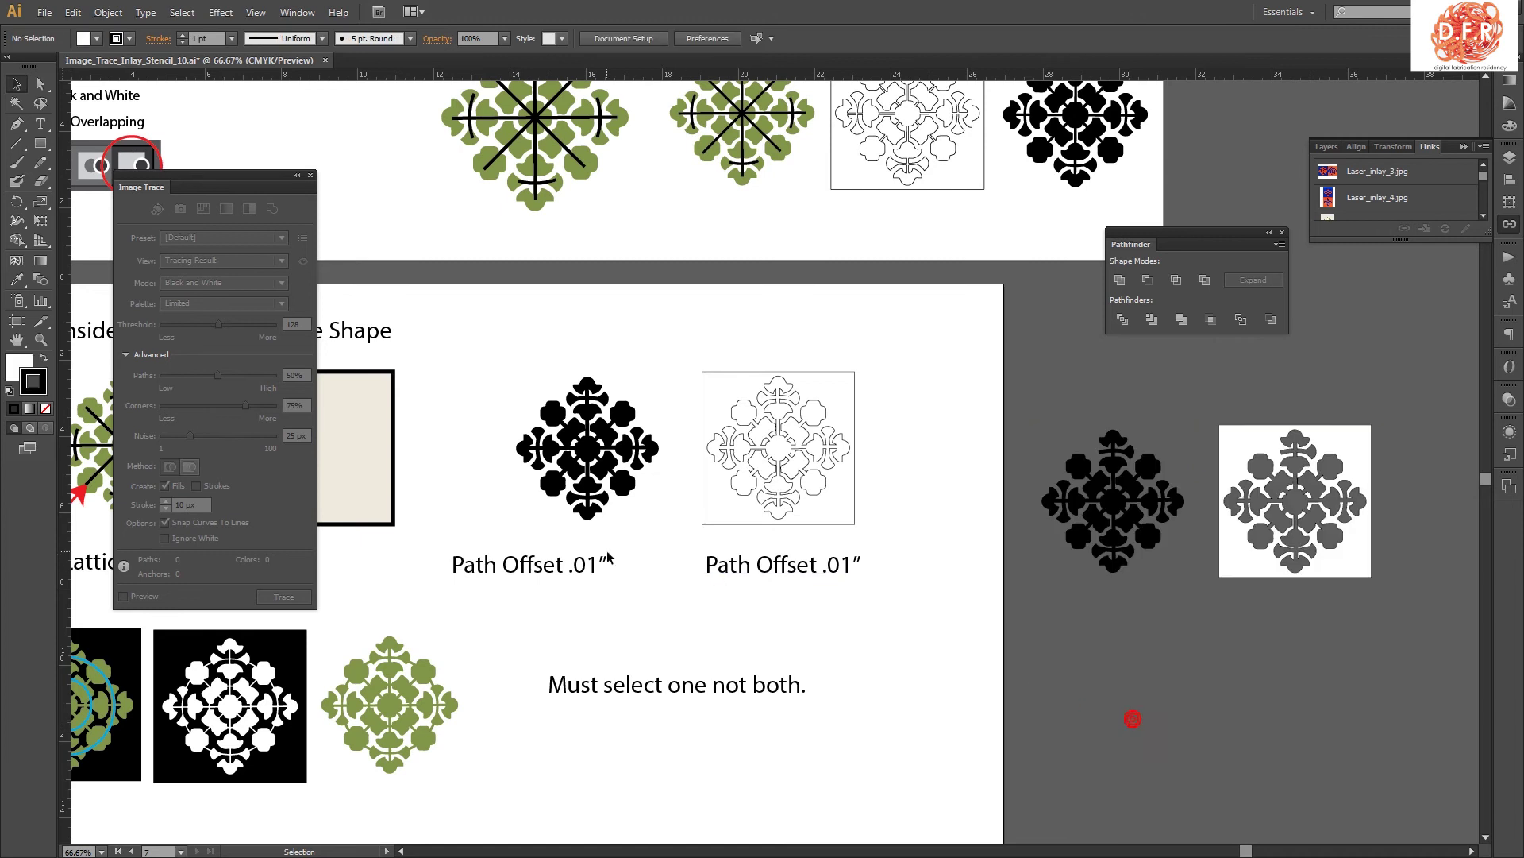
- Examine the two Path Offset .01" example designs and the photo of the finished blue and orange inlay
ctrl+click(564, 528)
drag(687, 547, 738, 585)
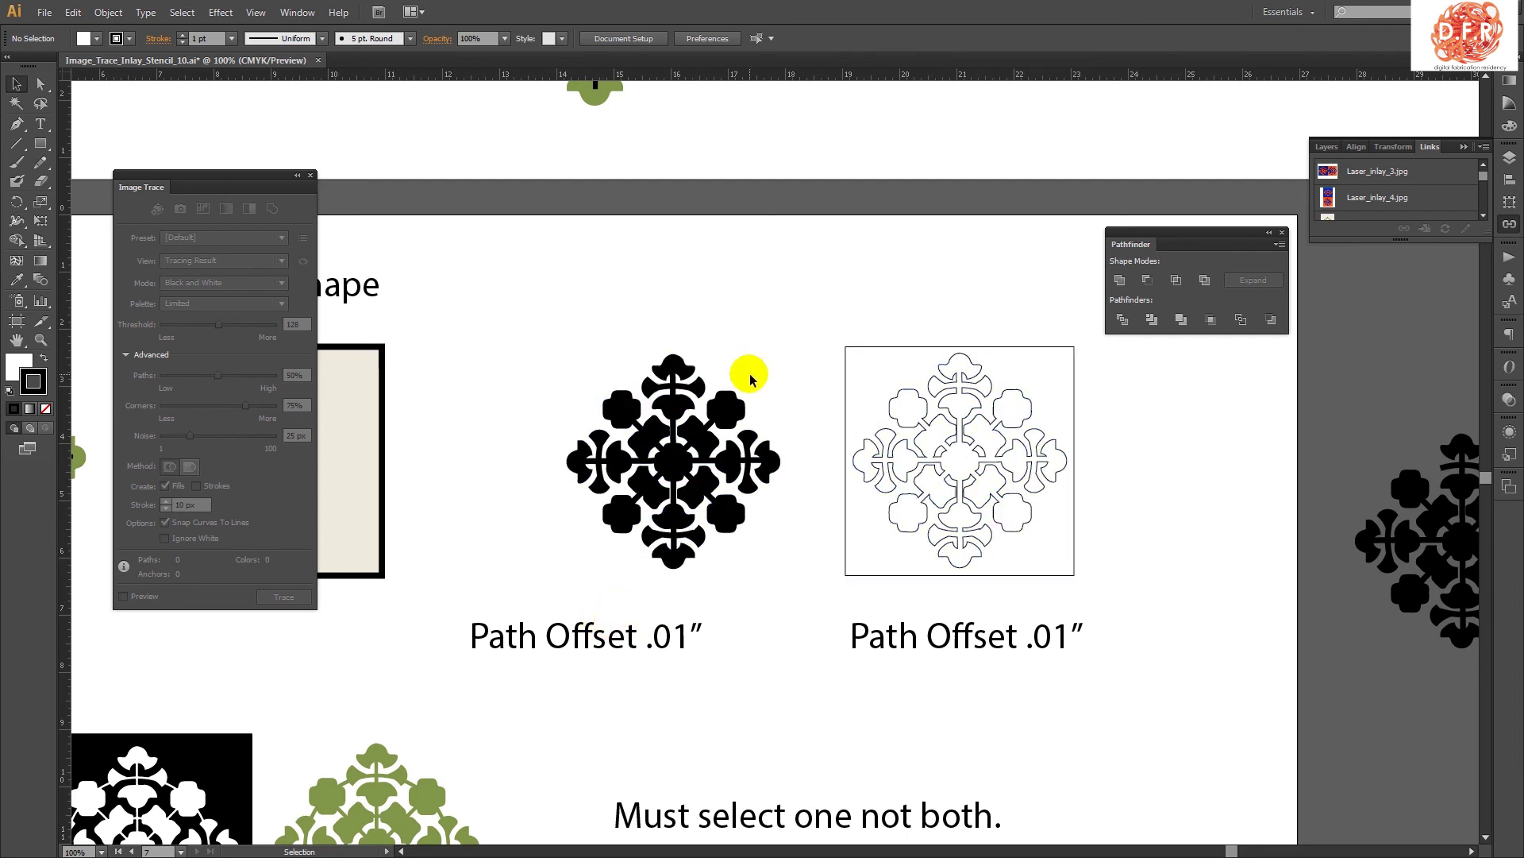
scroll(547, 452, down, 2)
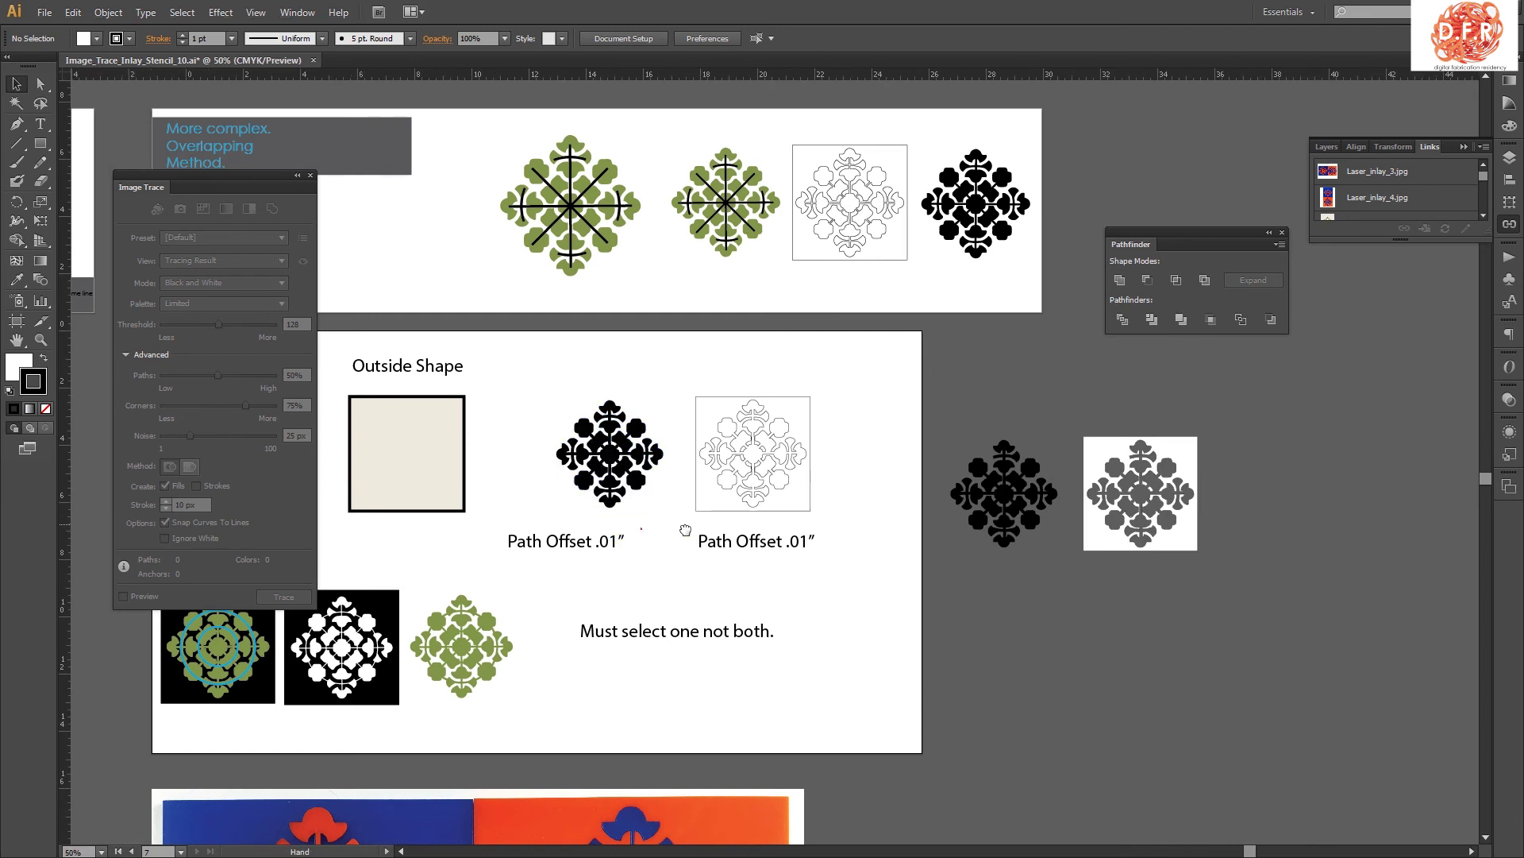
drag(687, 531, 798, 525)
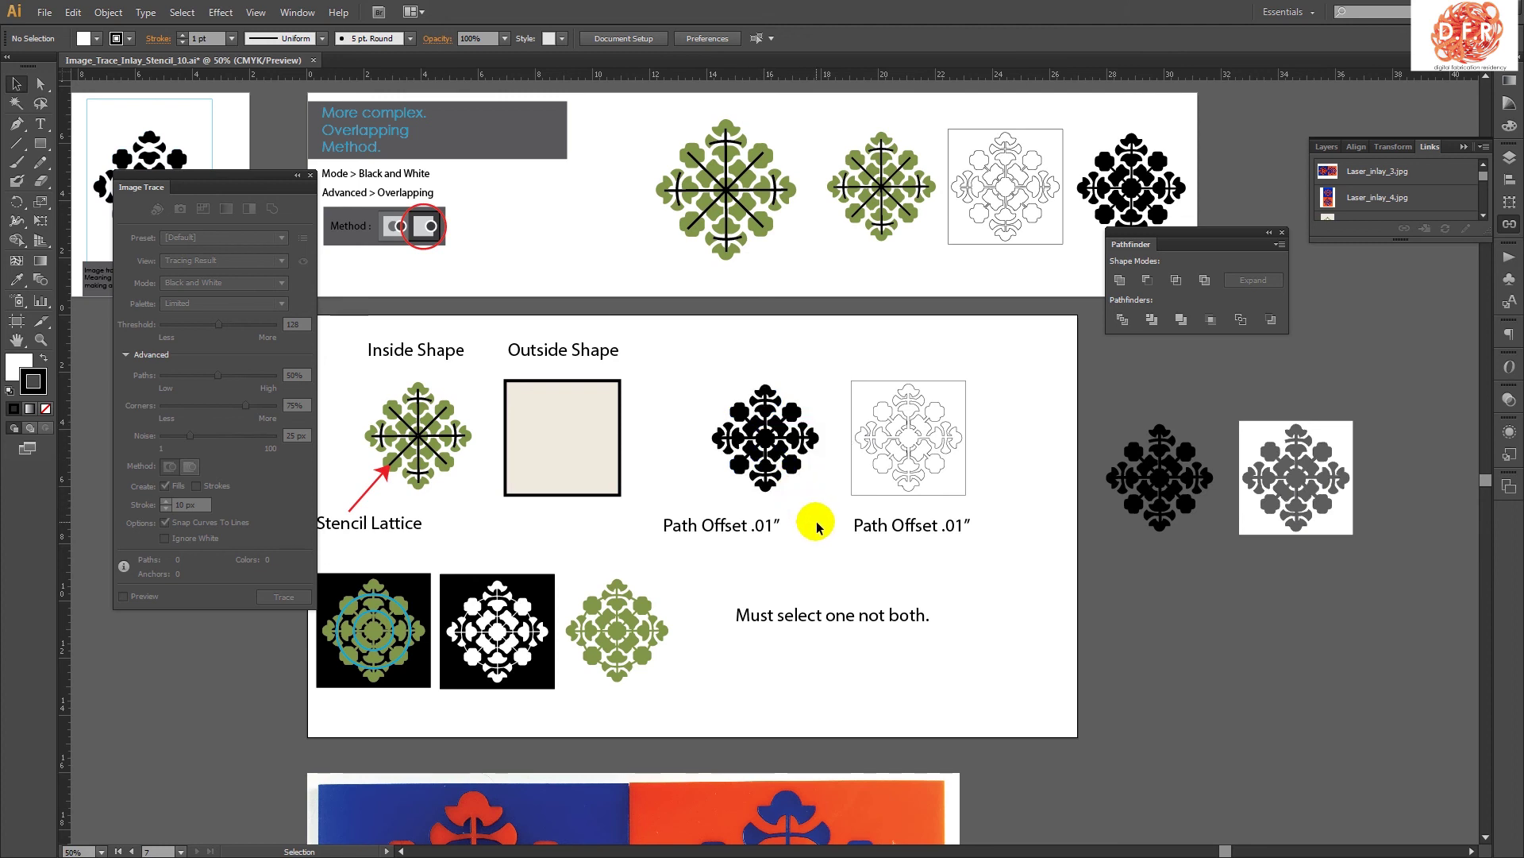
drag(1048, 595, 980, 514)
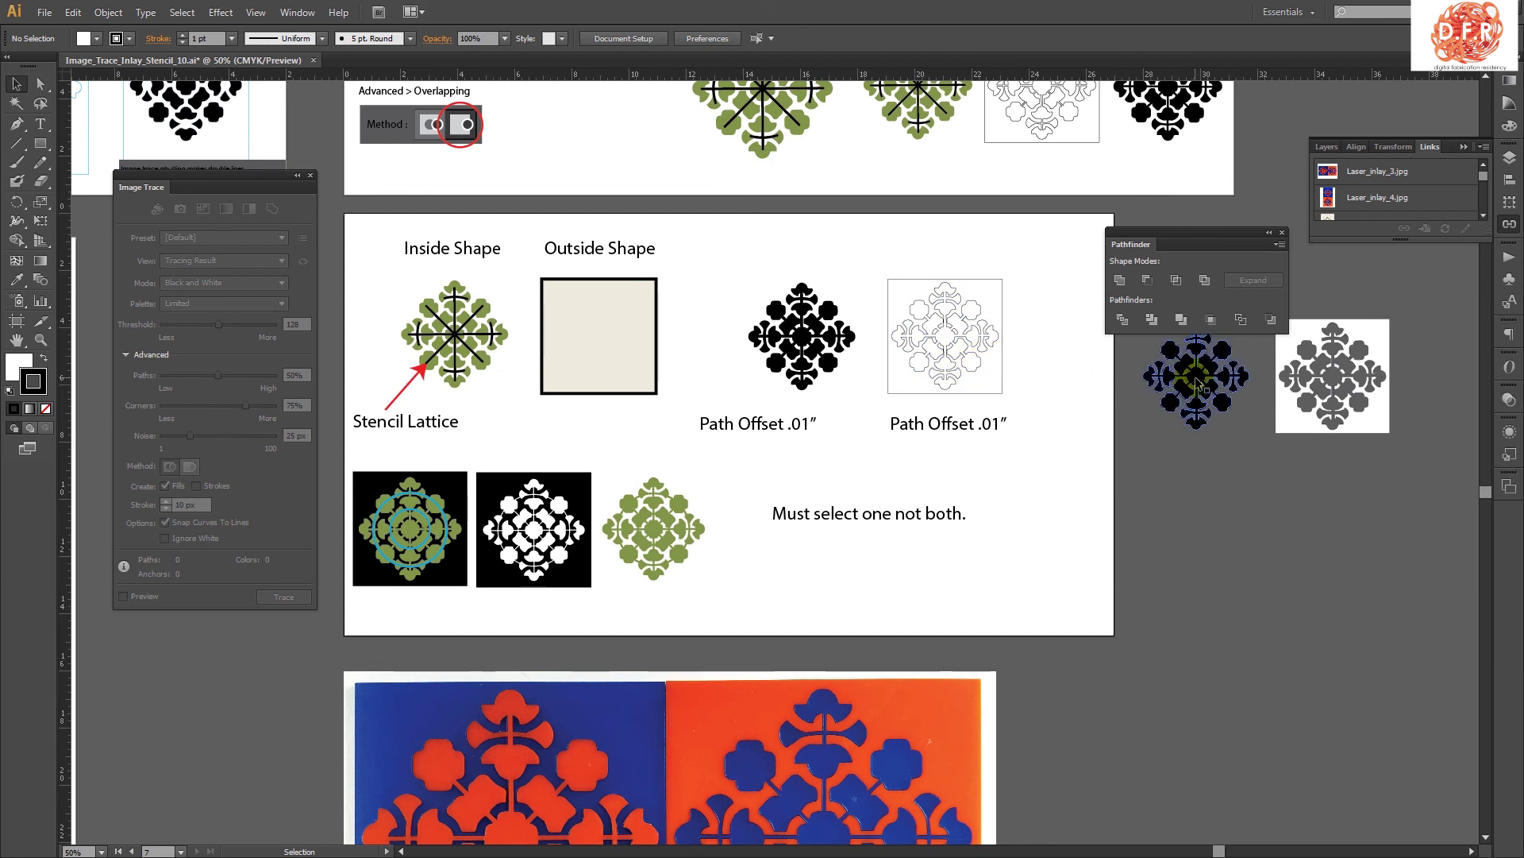
drag(1025, 460, 1039, 307)
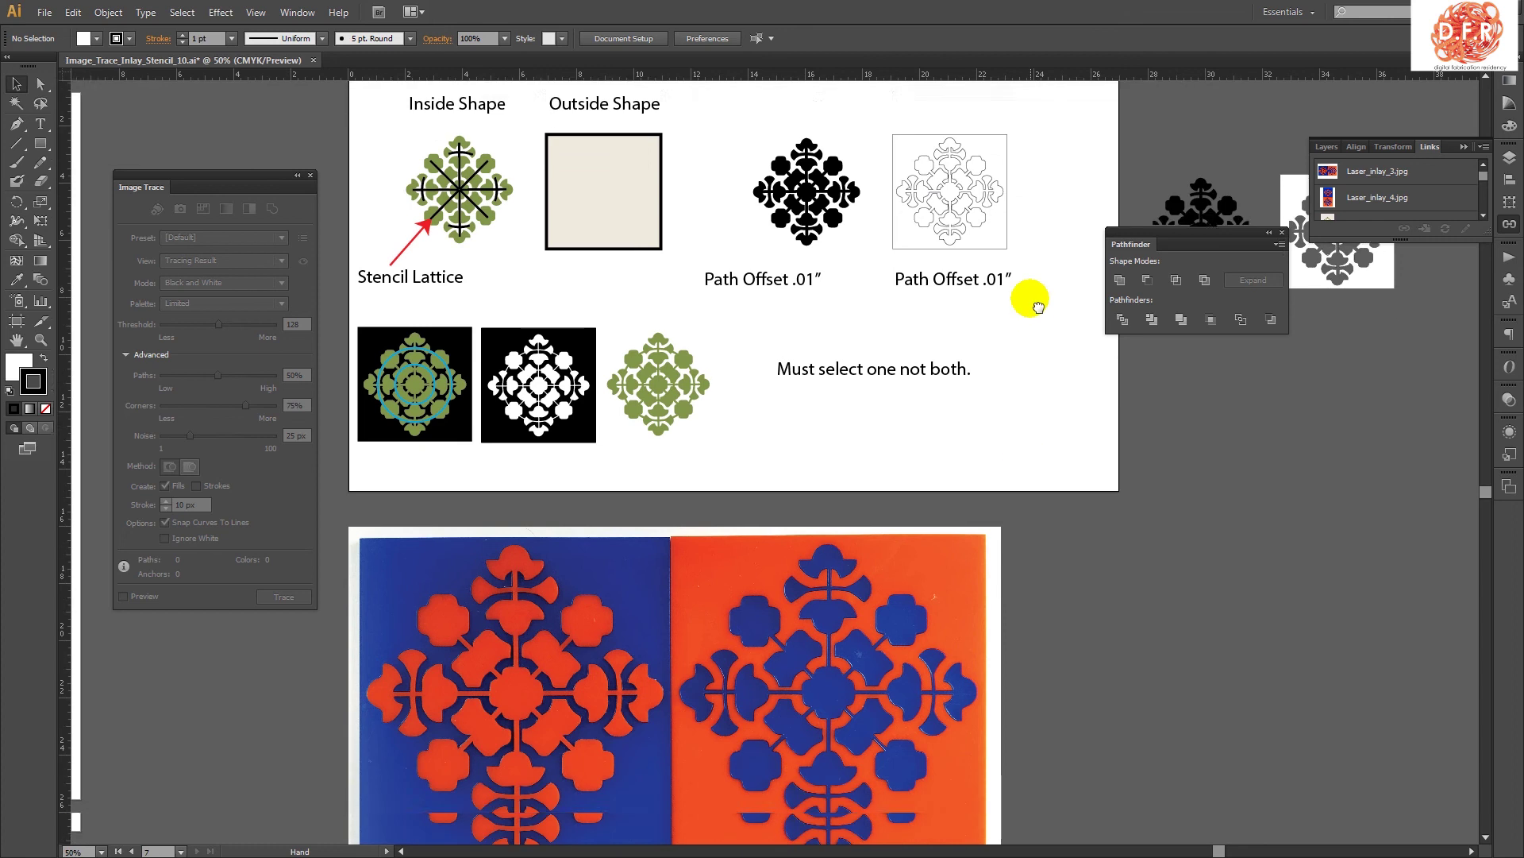
scroll(928, 402, down, 1)
scroll(926, 420, down, 1)
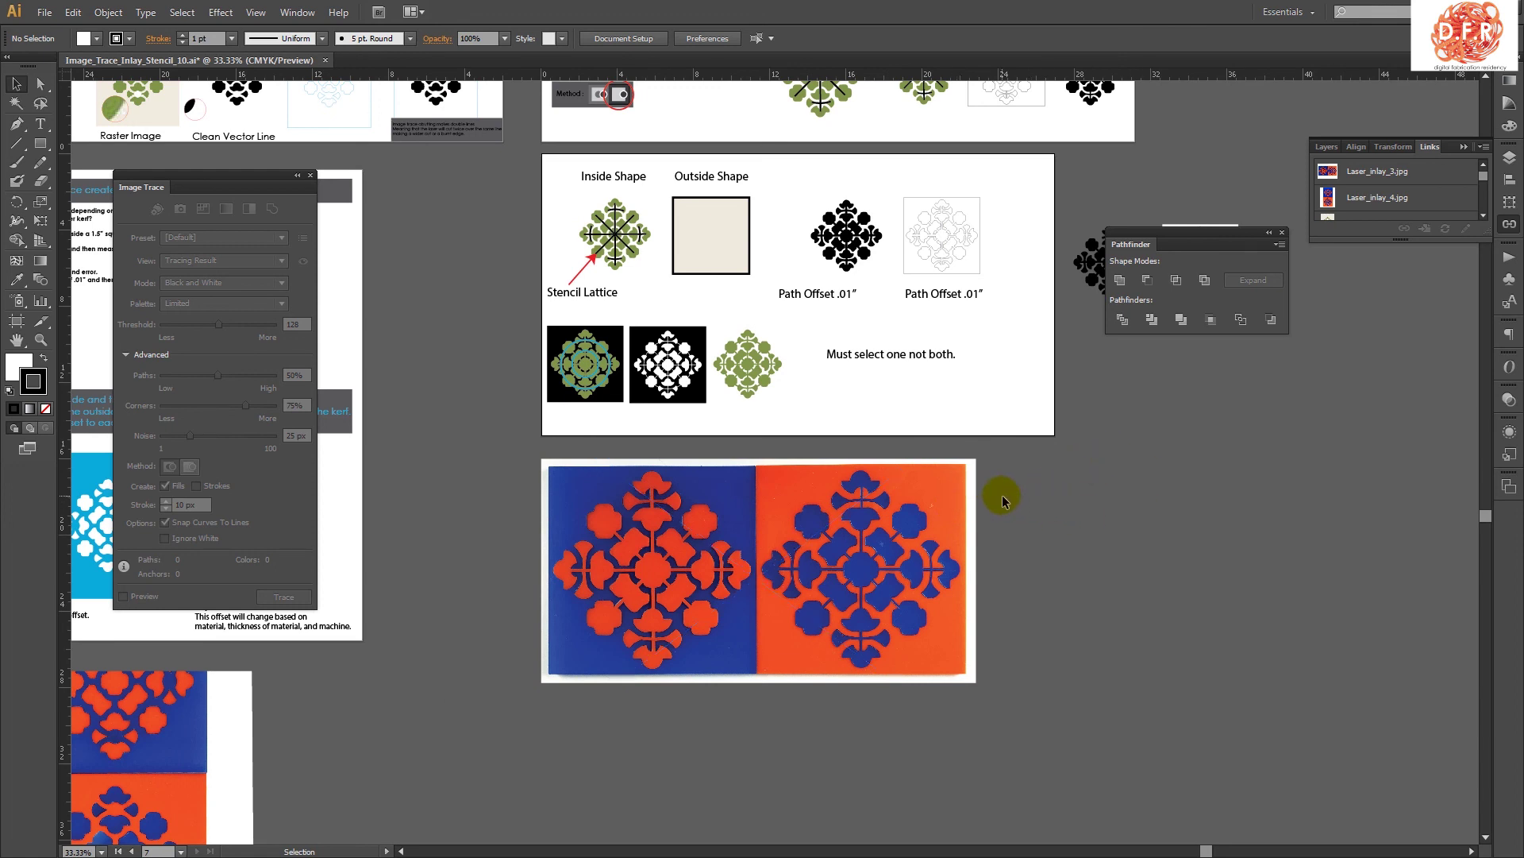
drag(1076, 490, 1021, 656)
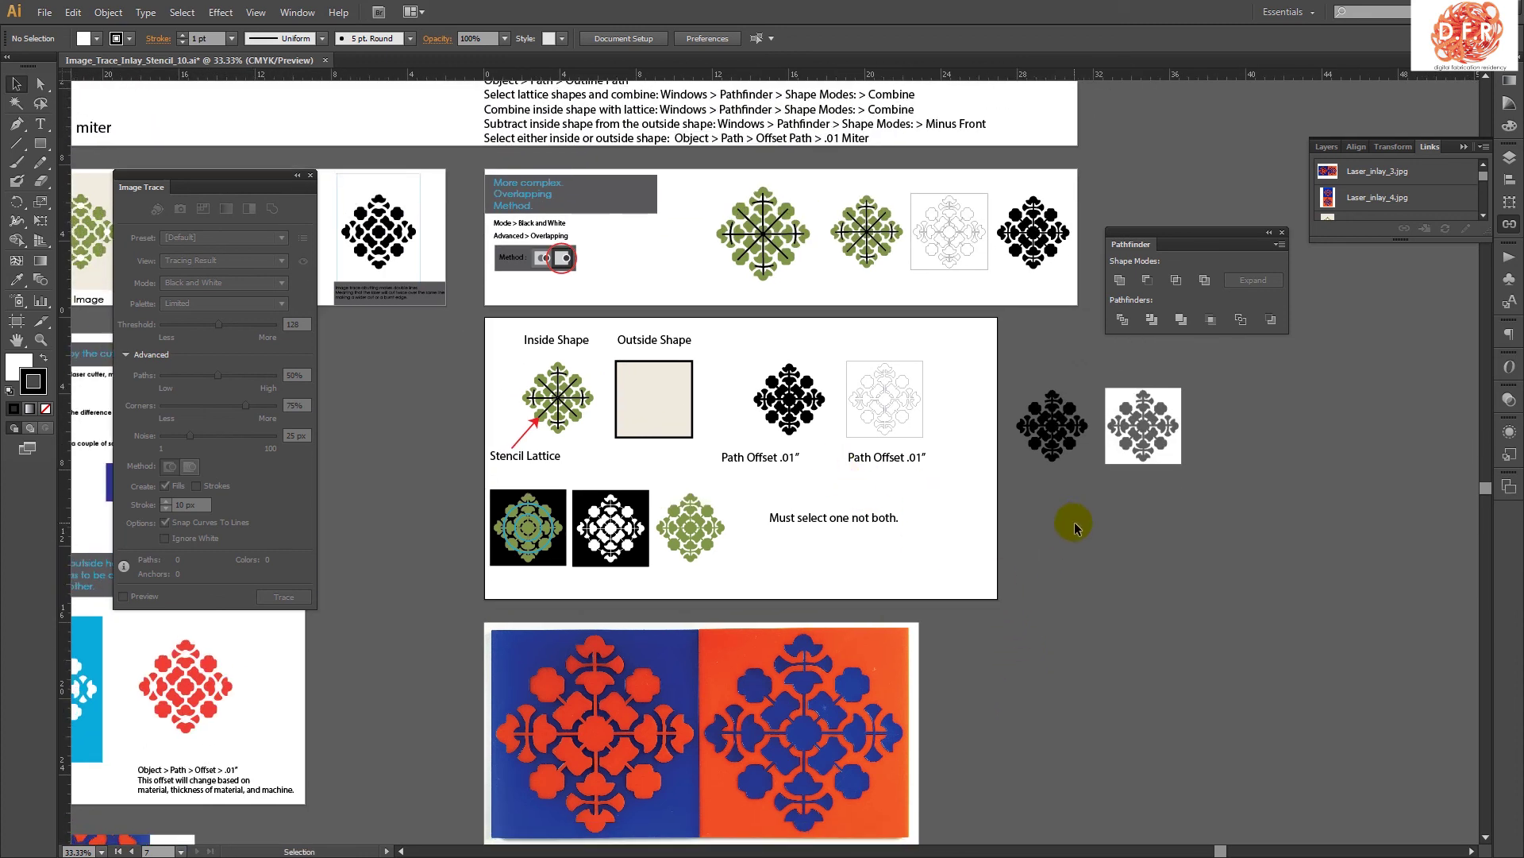
drag(1009, 488, 997, 532)
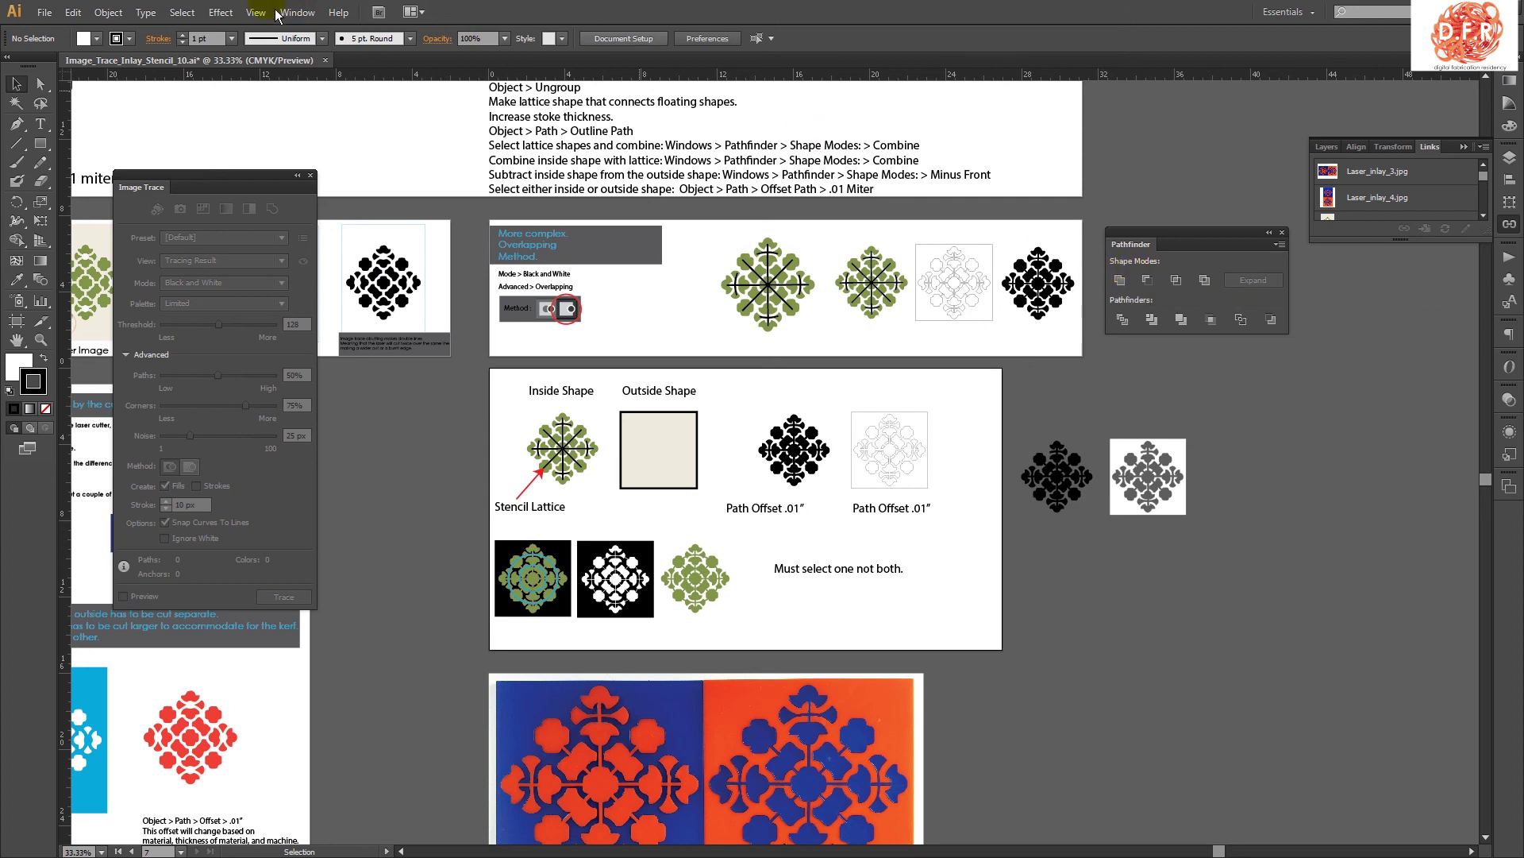
- Select all objects sharing the same stroke color, and clear the selection
click(192, 20)
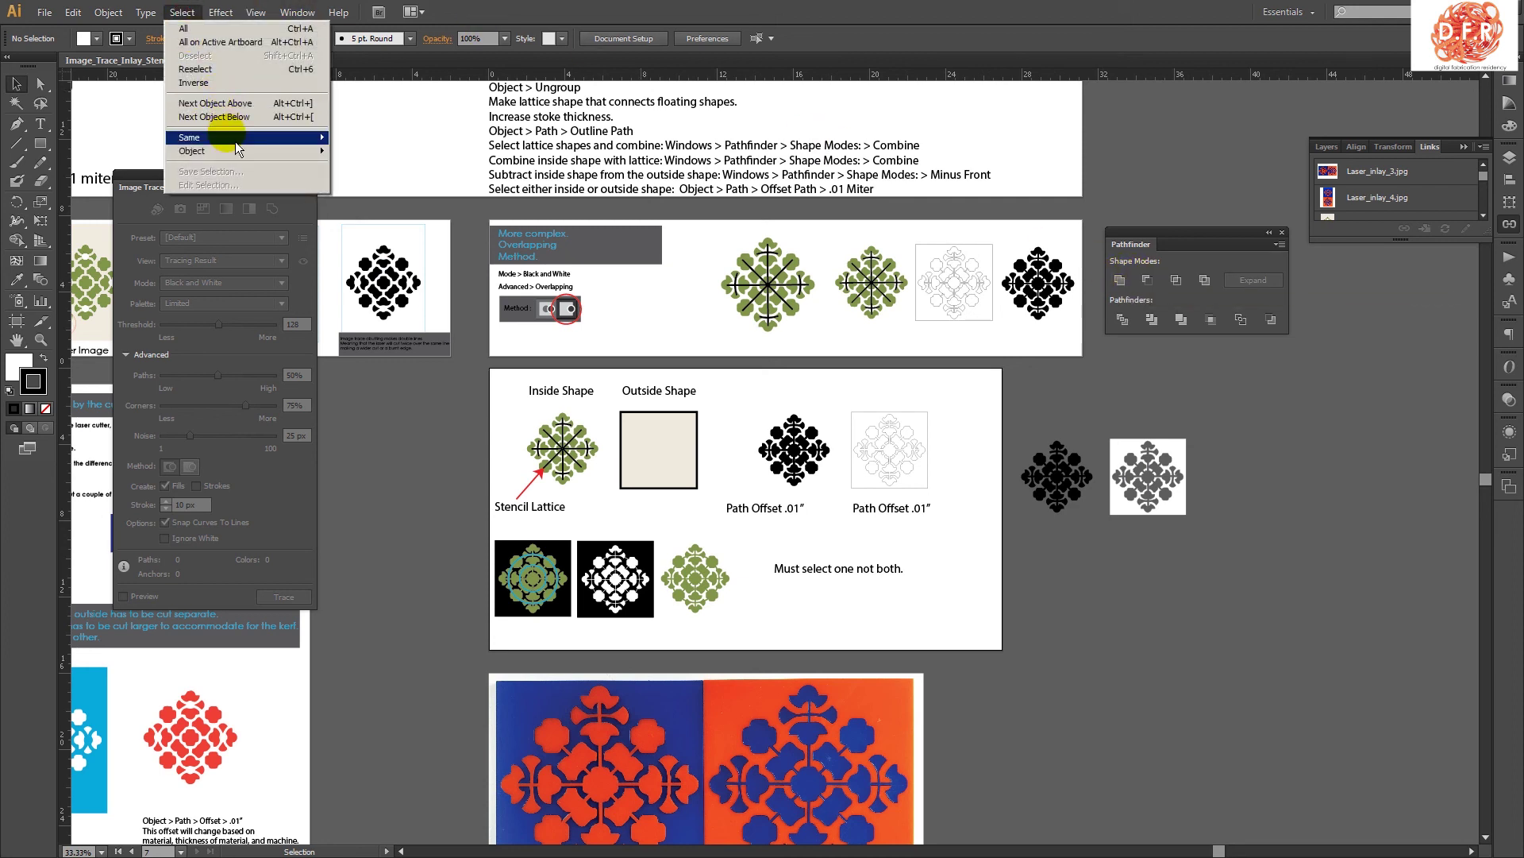
mouse_move(235, 141)
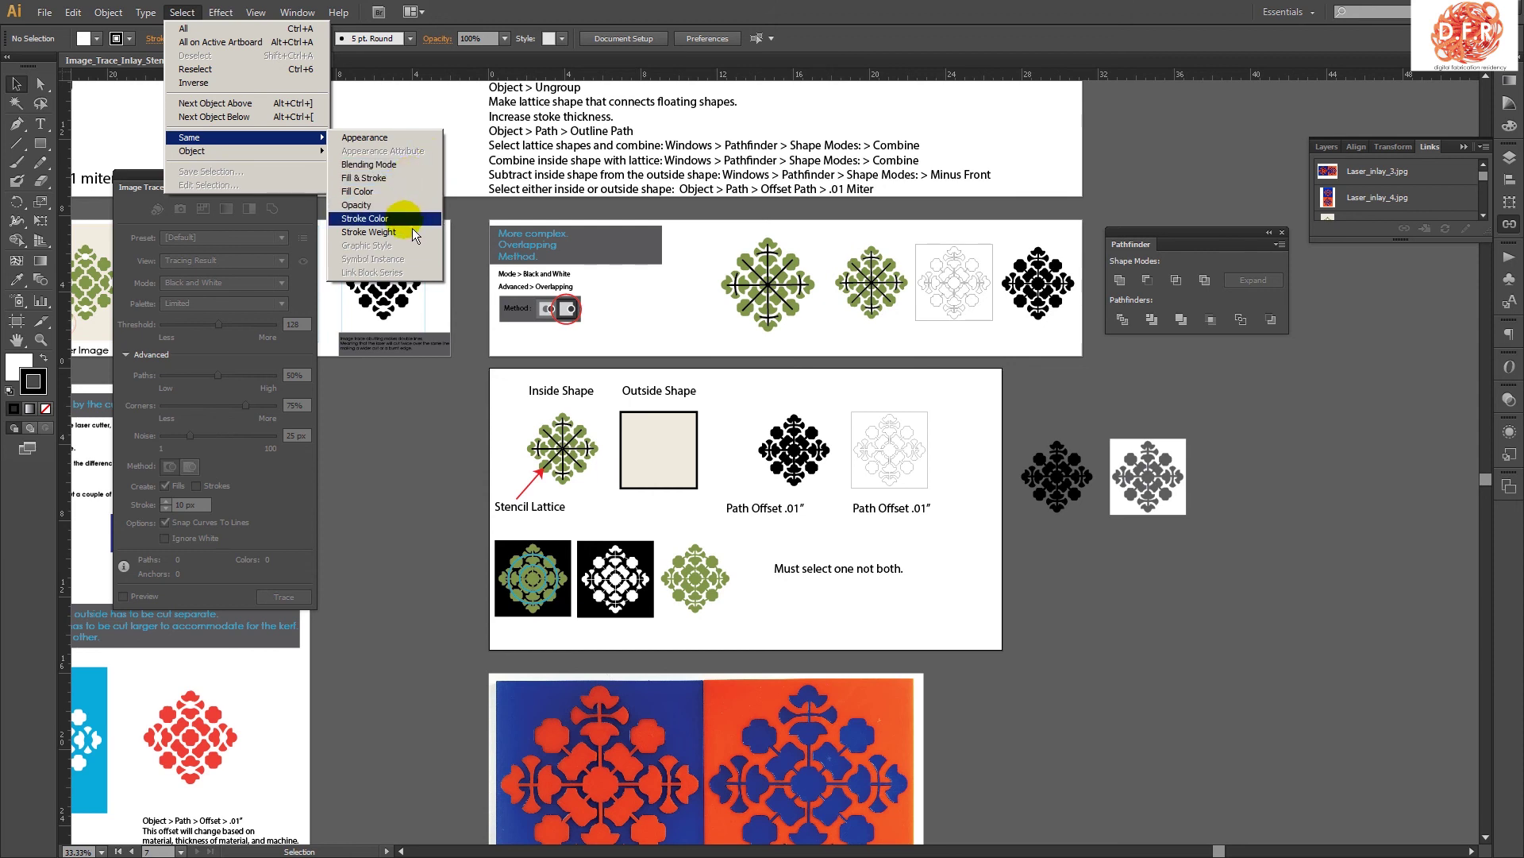
click(364, 218)
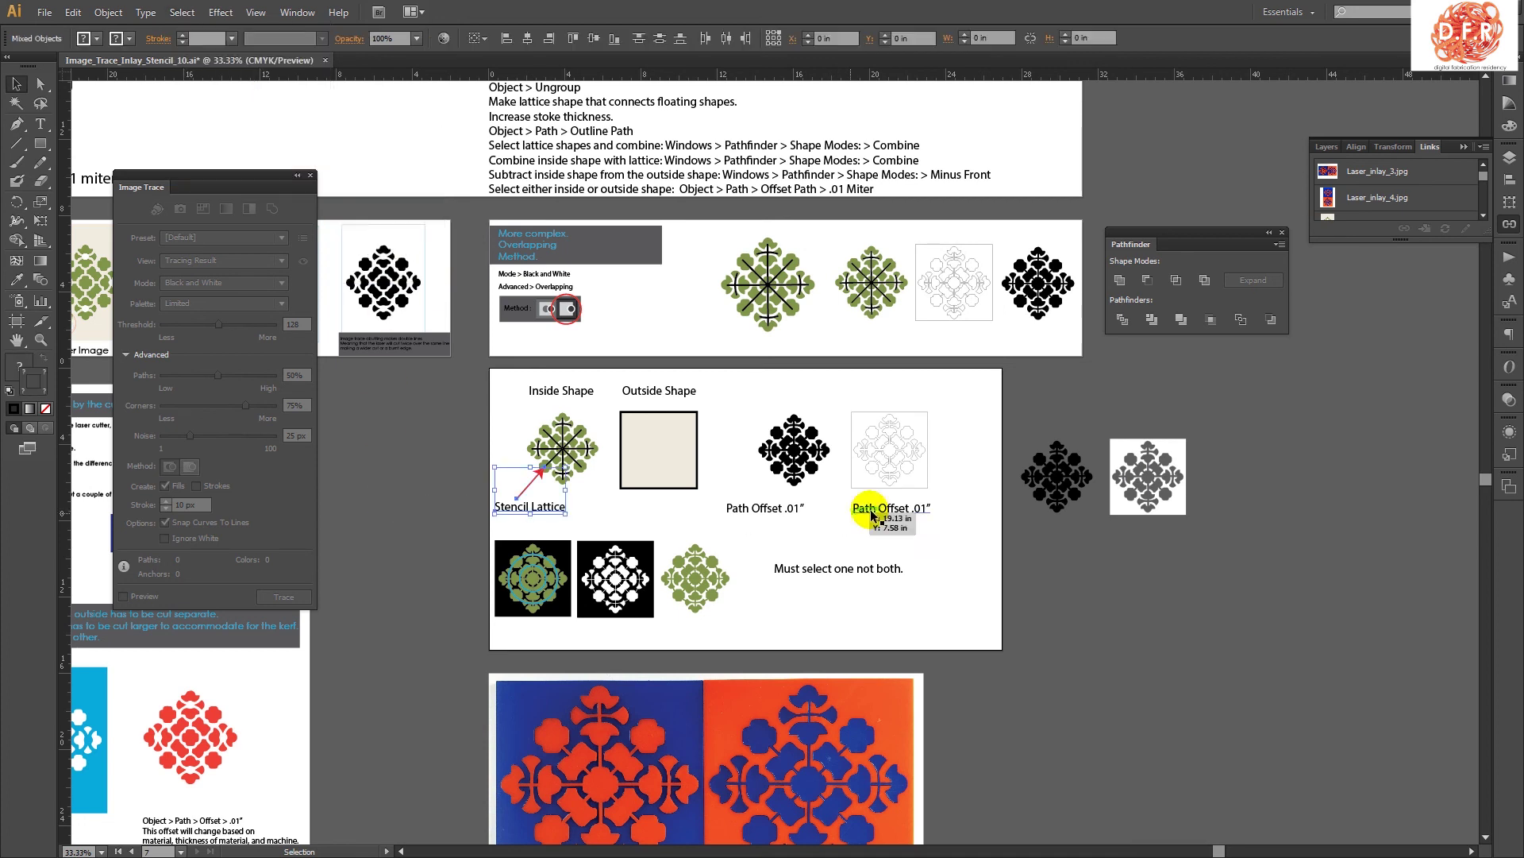
click(422, 494)
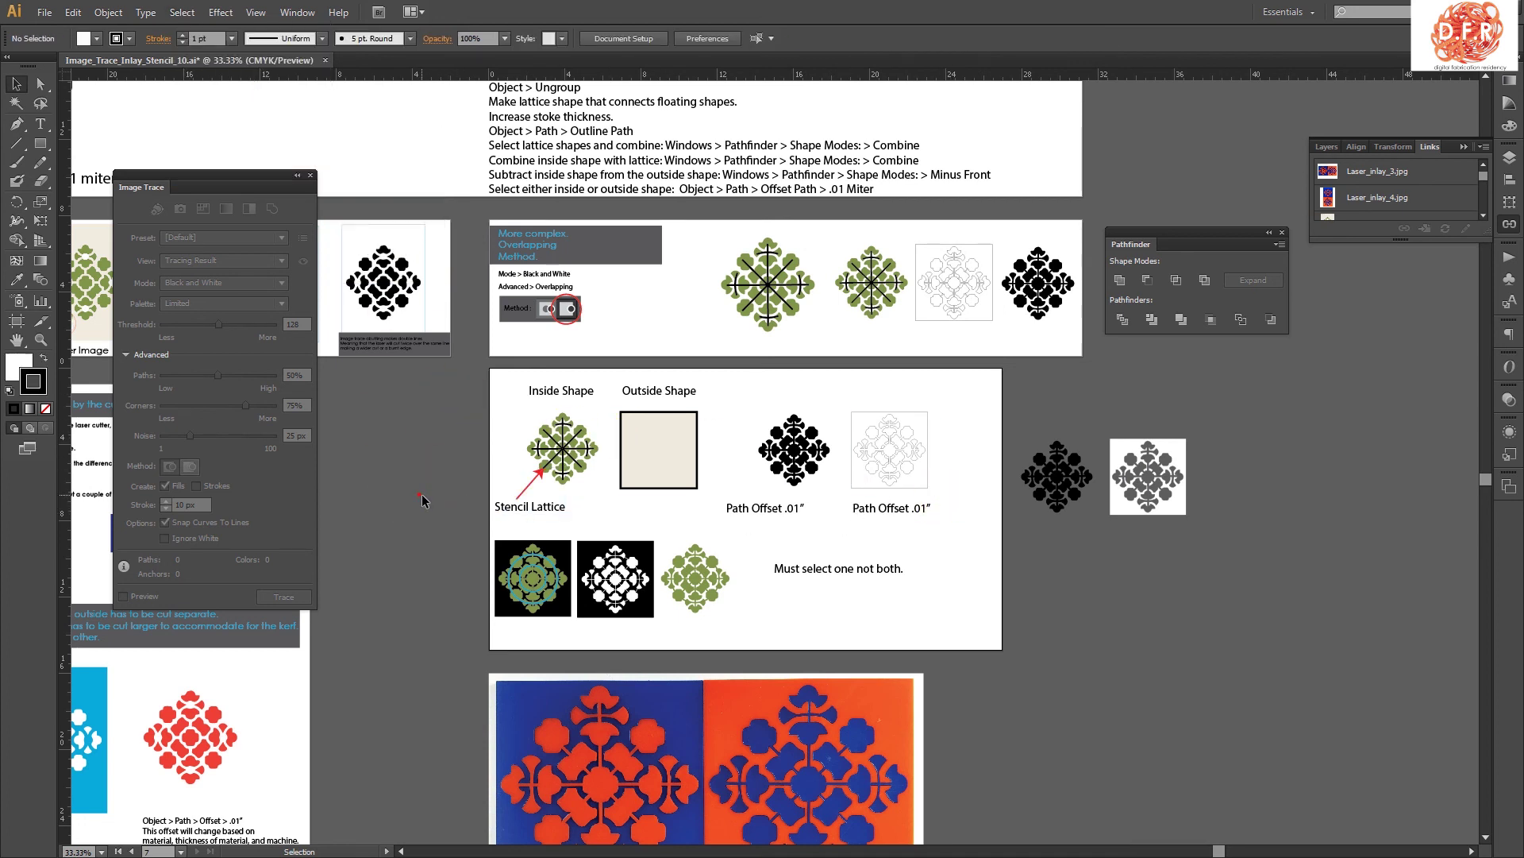
- Review the artboards for the Inlay and Stencil, Cut out, and Inlay image tracing methods, including their notes and example photos
key(ctrl+minus)
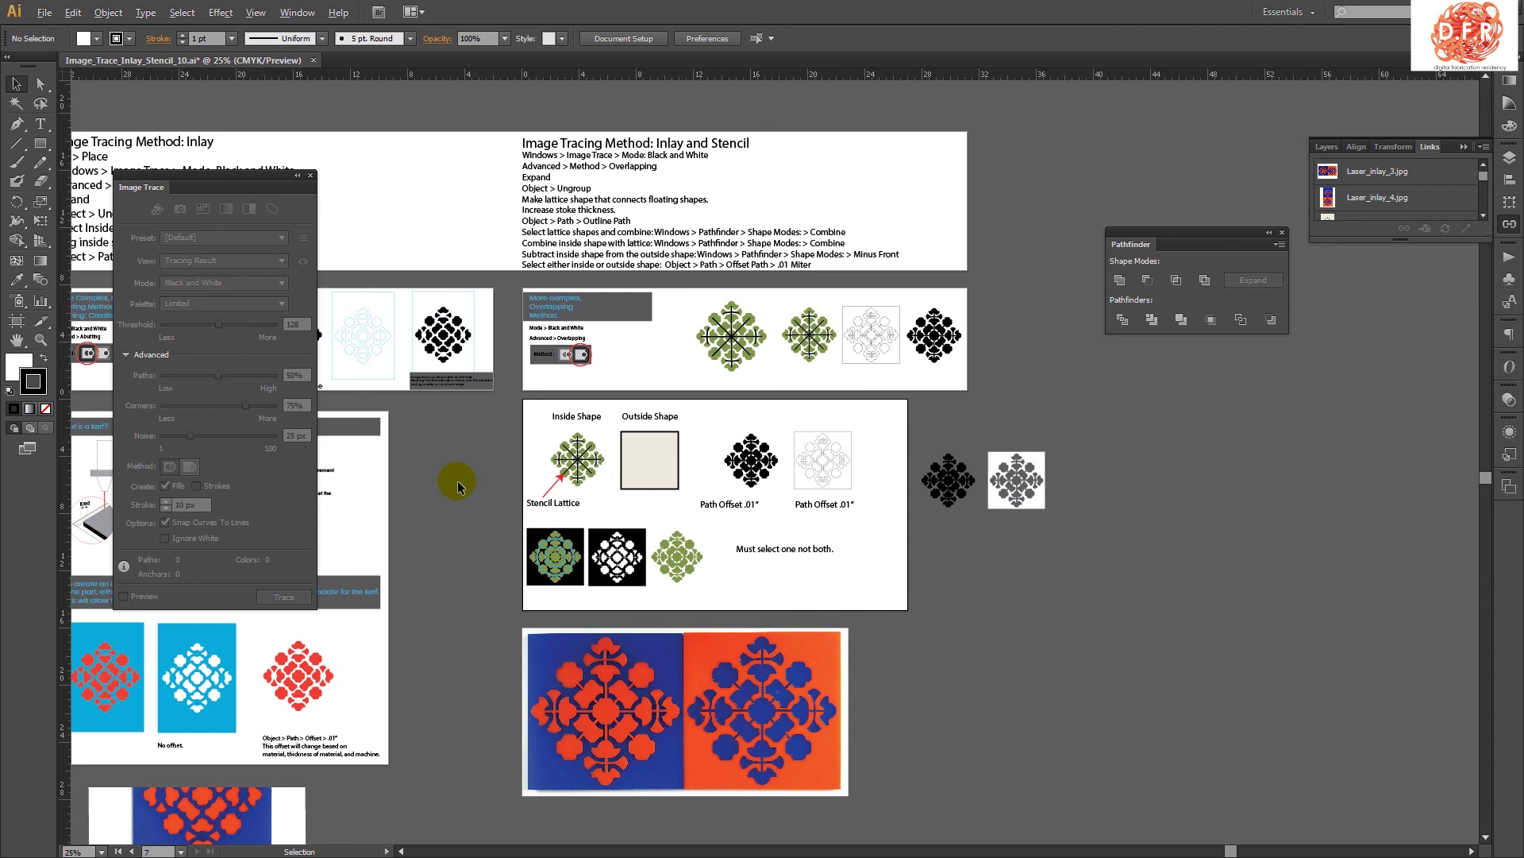
key(space)
drag(457, 479, 561, 470)
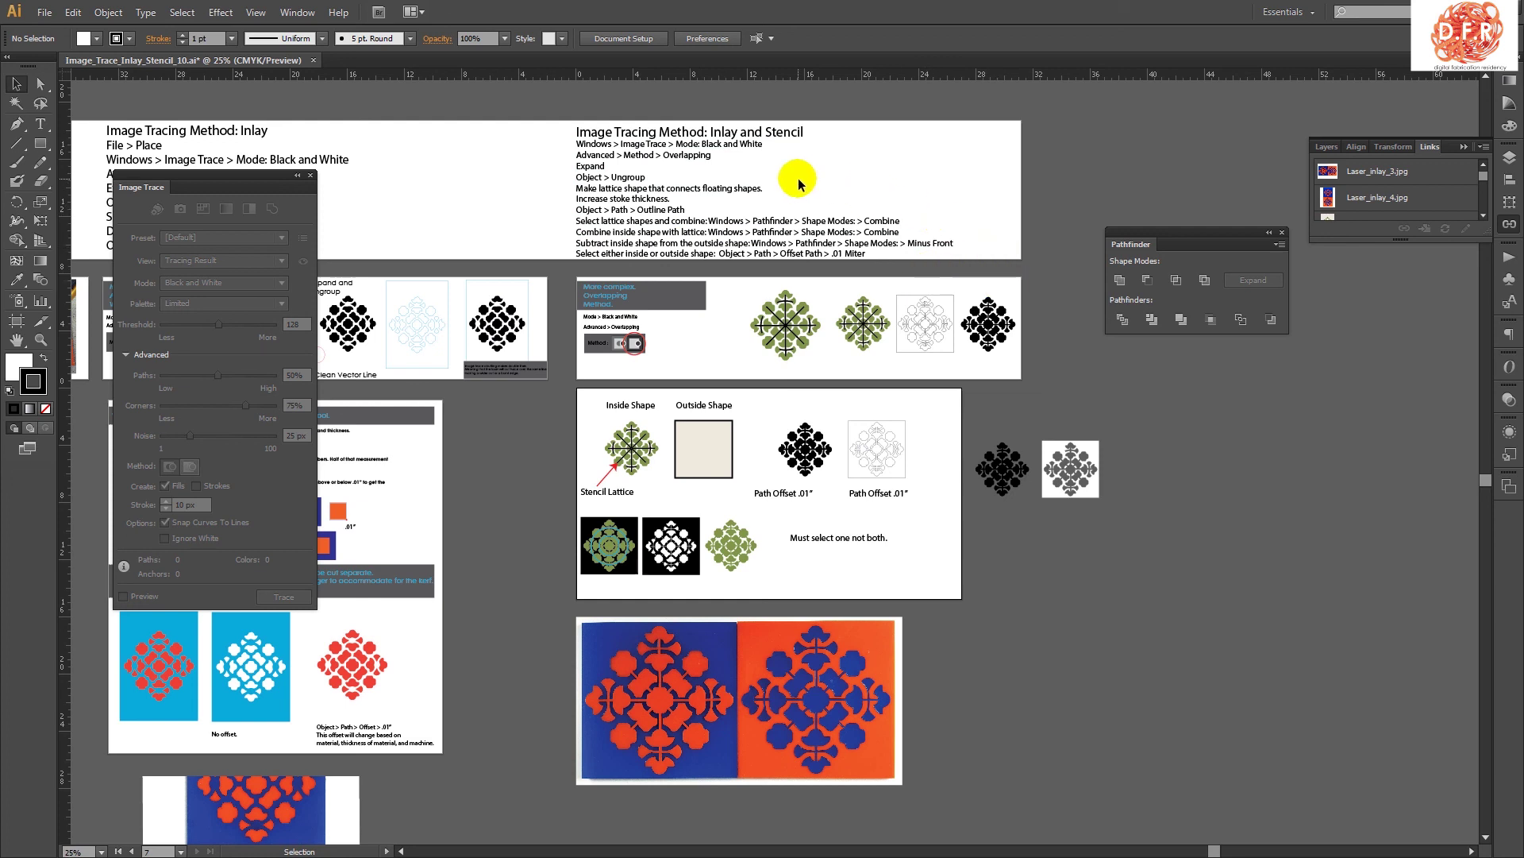
key(space)
drag(497, 386, 501, 386)
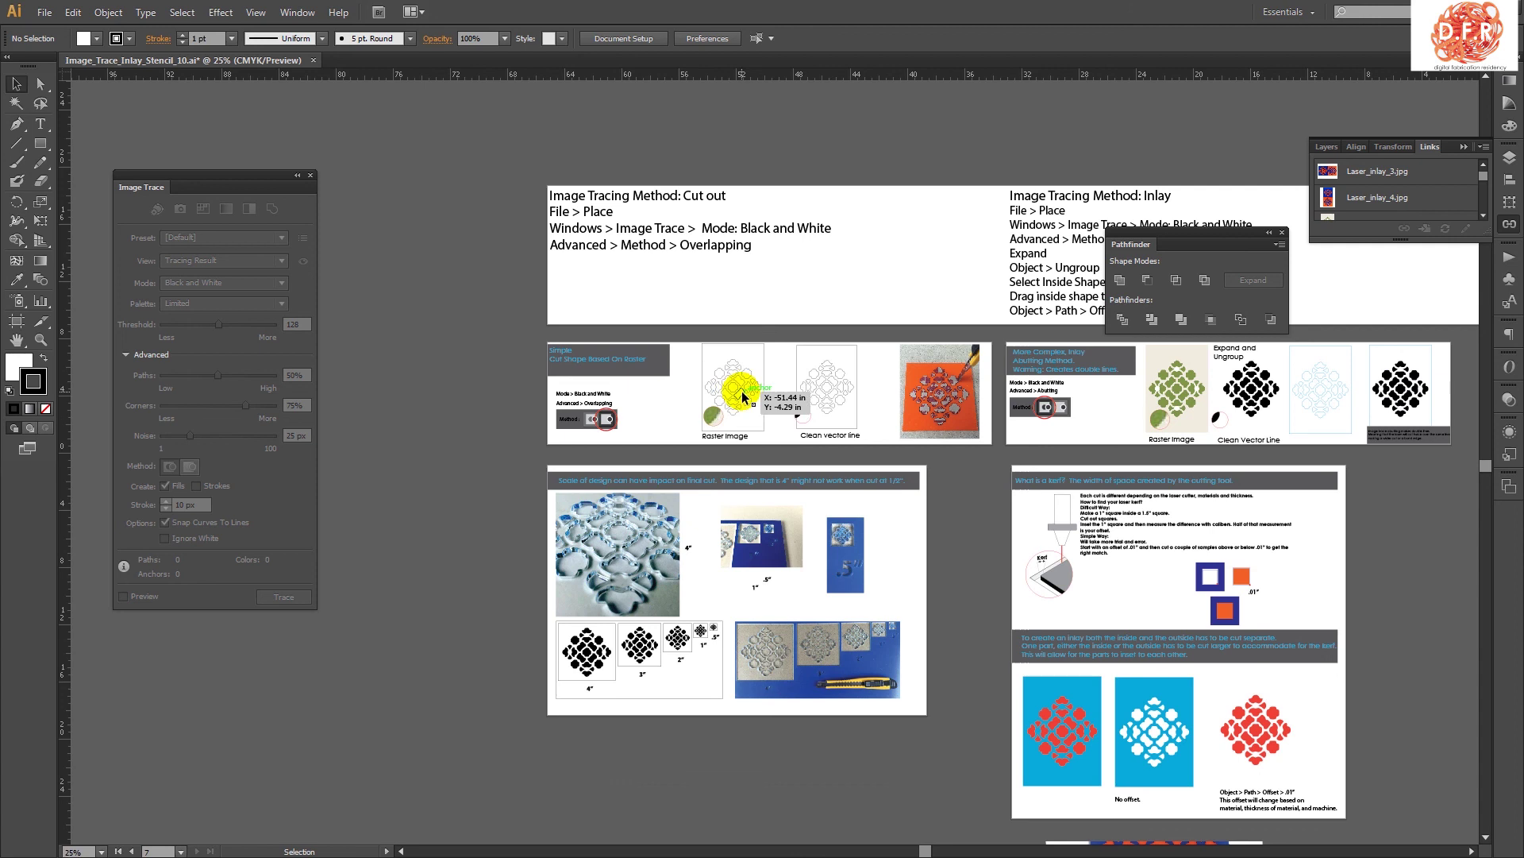
key(space)
drag(979, 504, 788, 467)
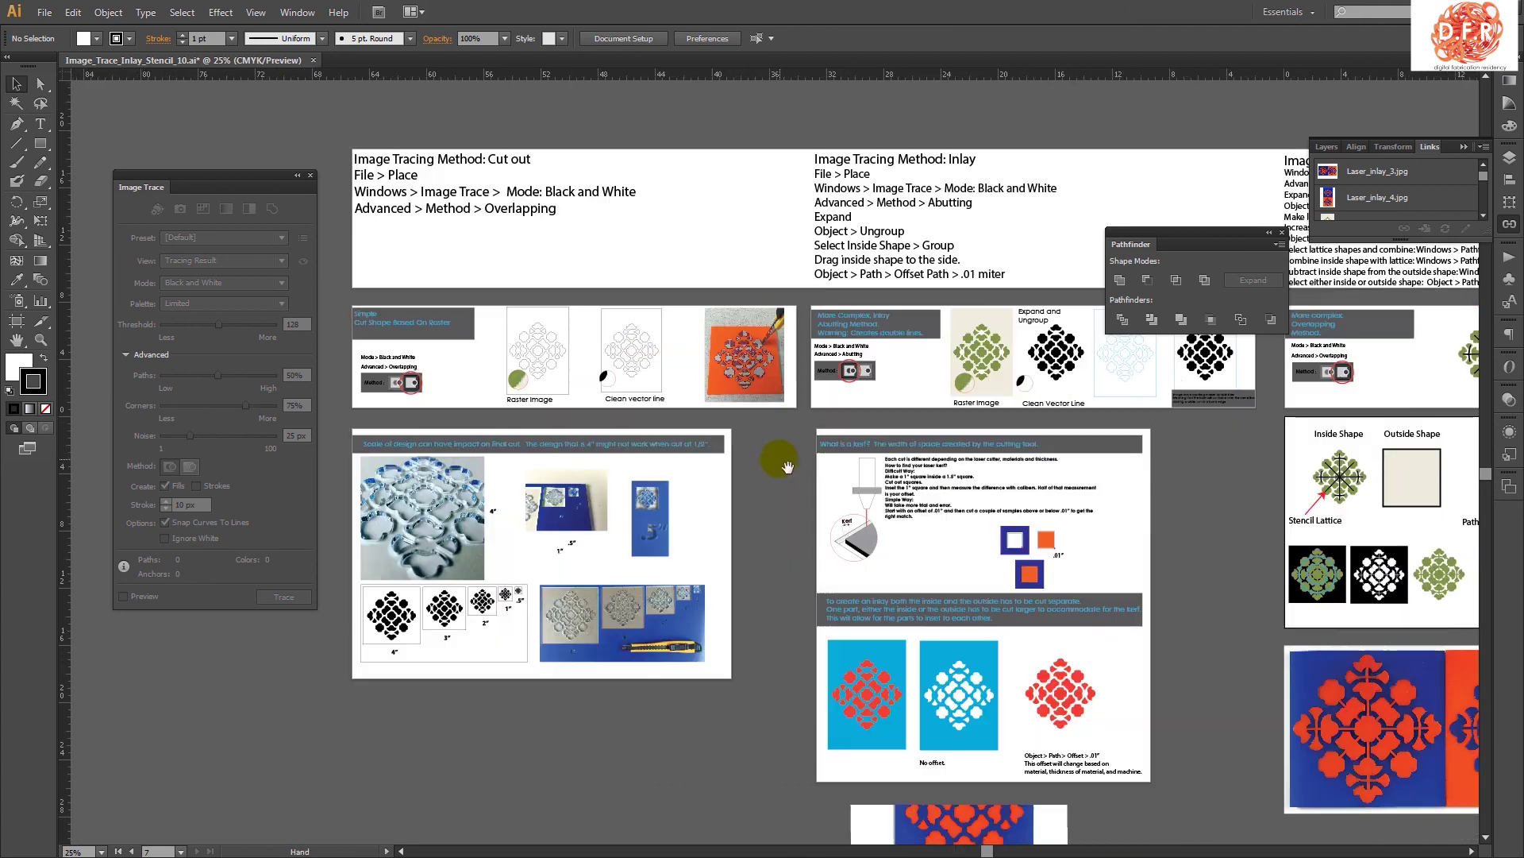